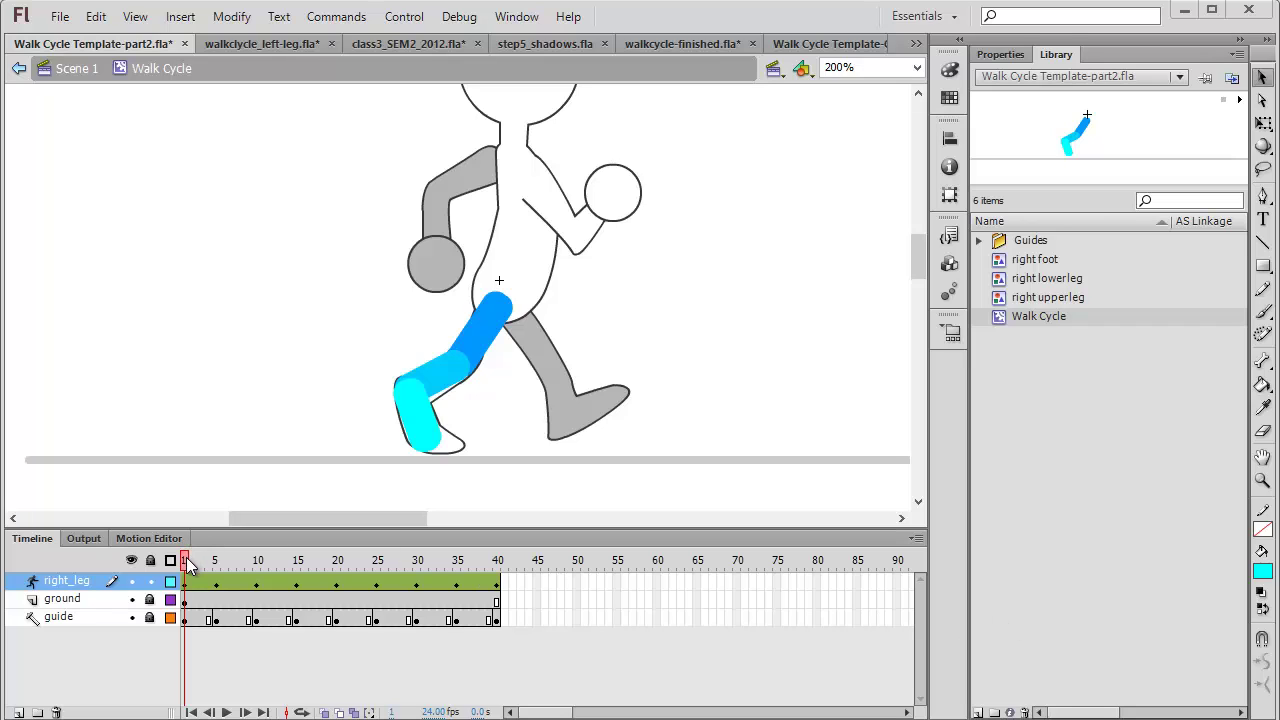
Scrub through the walk cycle, then add a new layer named 'Left Leg' above right_leg.
left_click_drag(186, 566, 170, 588)
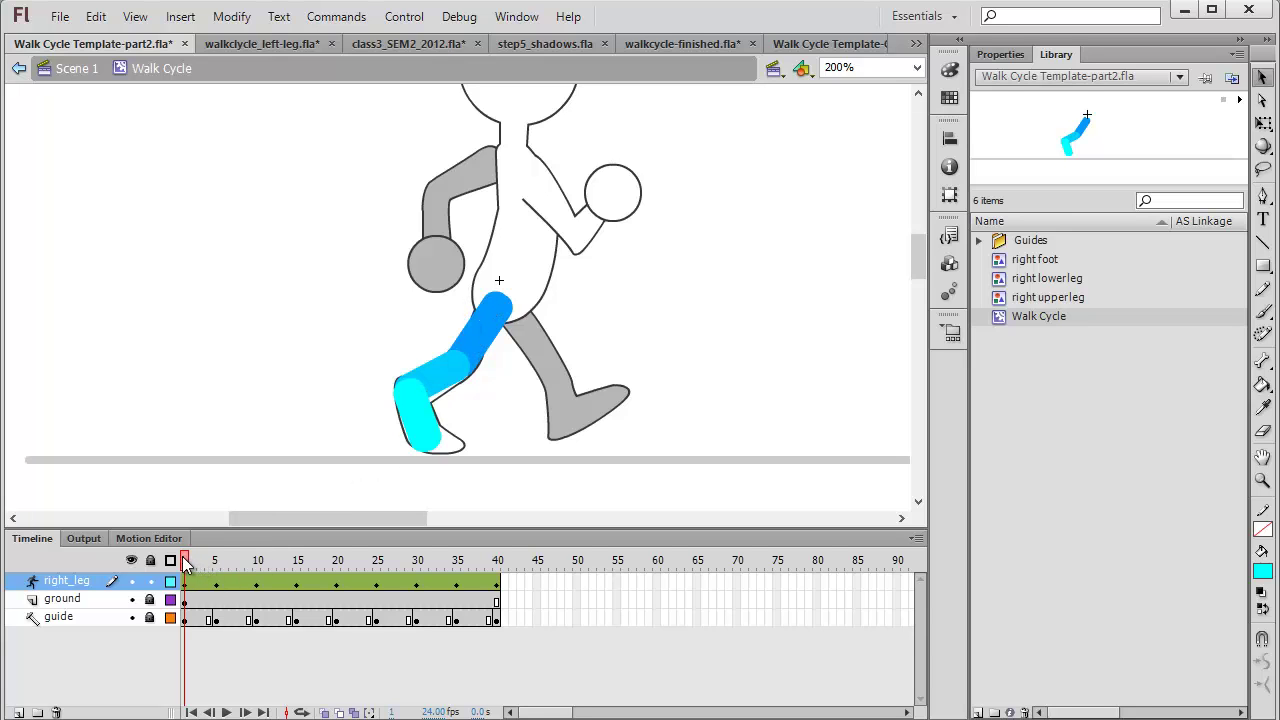
mouse_move(197, 565)
left_mouse_down()
mouse_move(495, 566)
mouse_move(184, 566)
left_mouse_up()
left_click(18, 712)
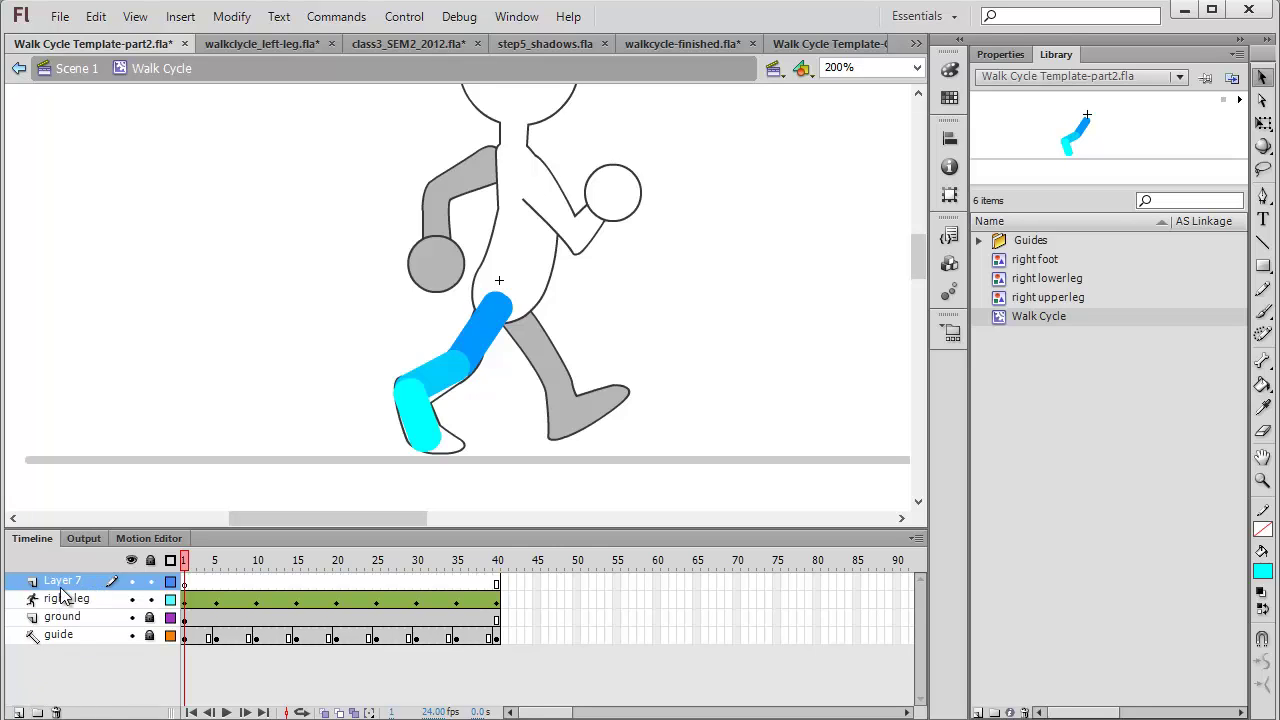
double_click(64, 581)
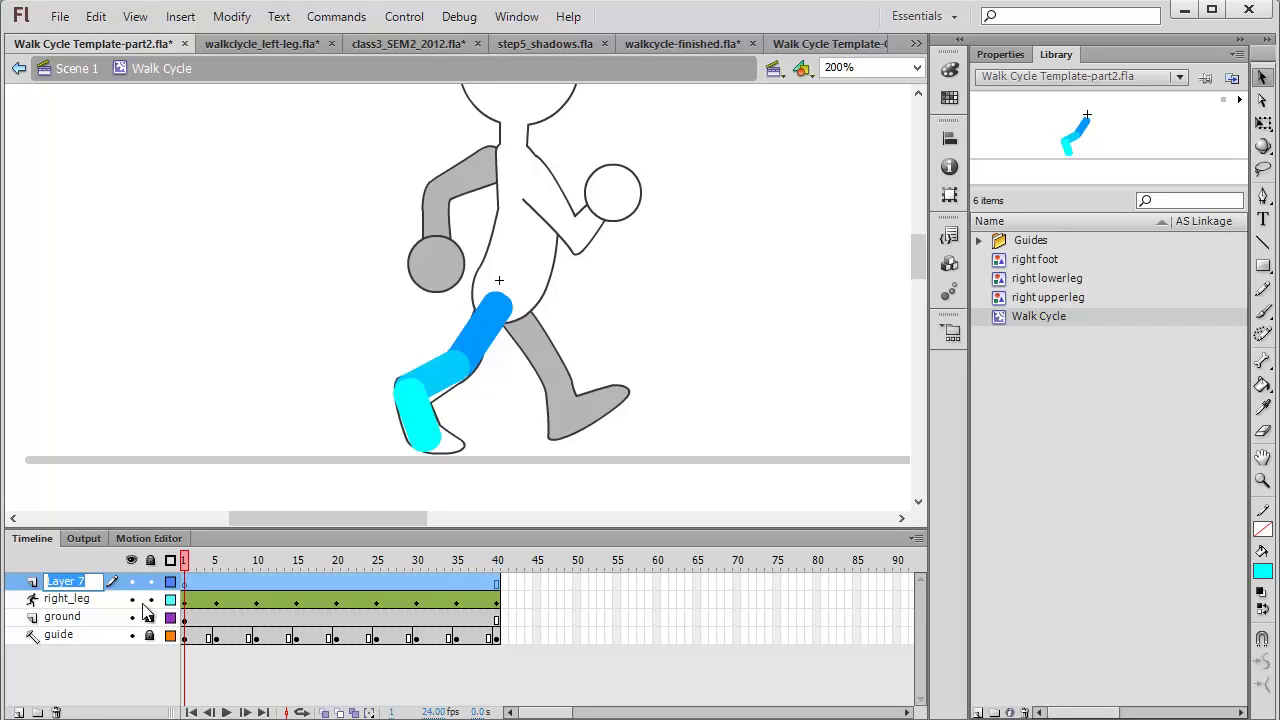
type("Left Leg")
key("Return")
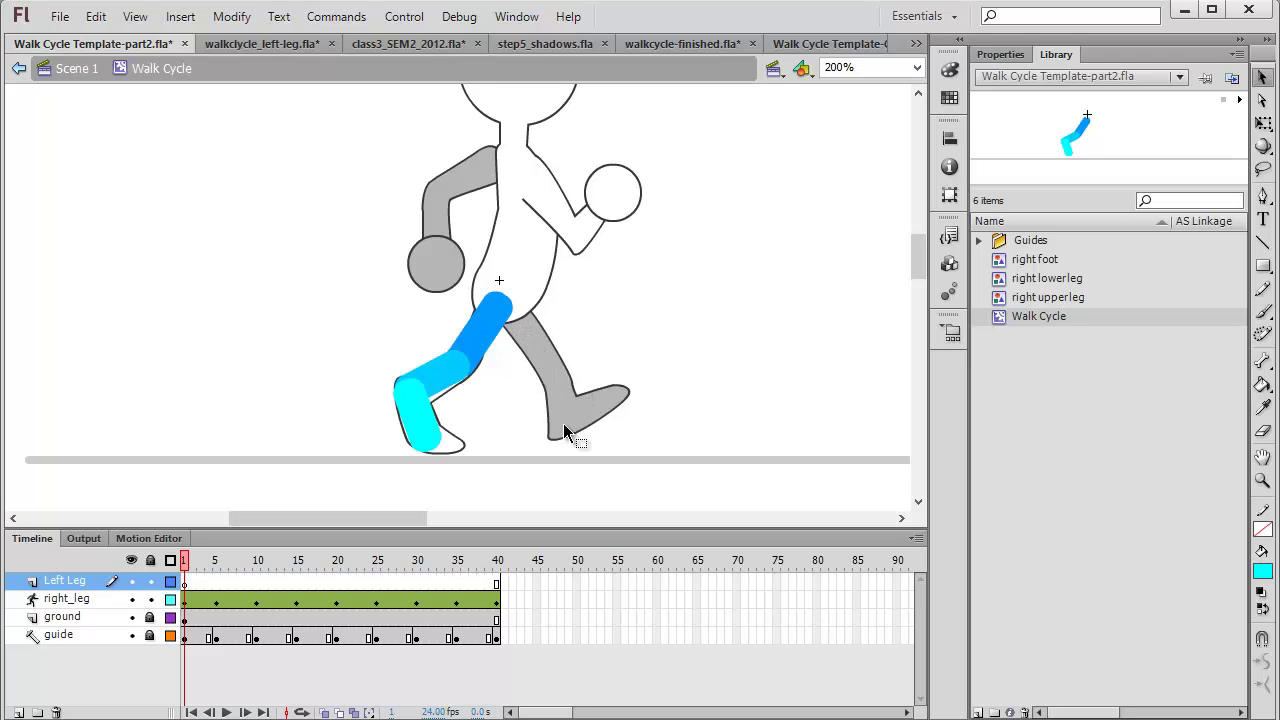
Draw a gold #CC9900 rounded rectangle as an Object Drawing over the grey back thigh.
left_click(1263, 268)
left_click(1263, 268)
left_click(1138, 271)
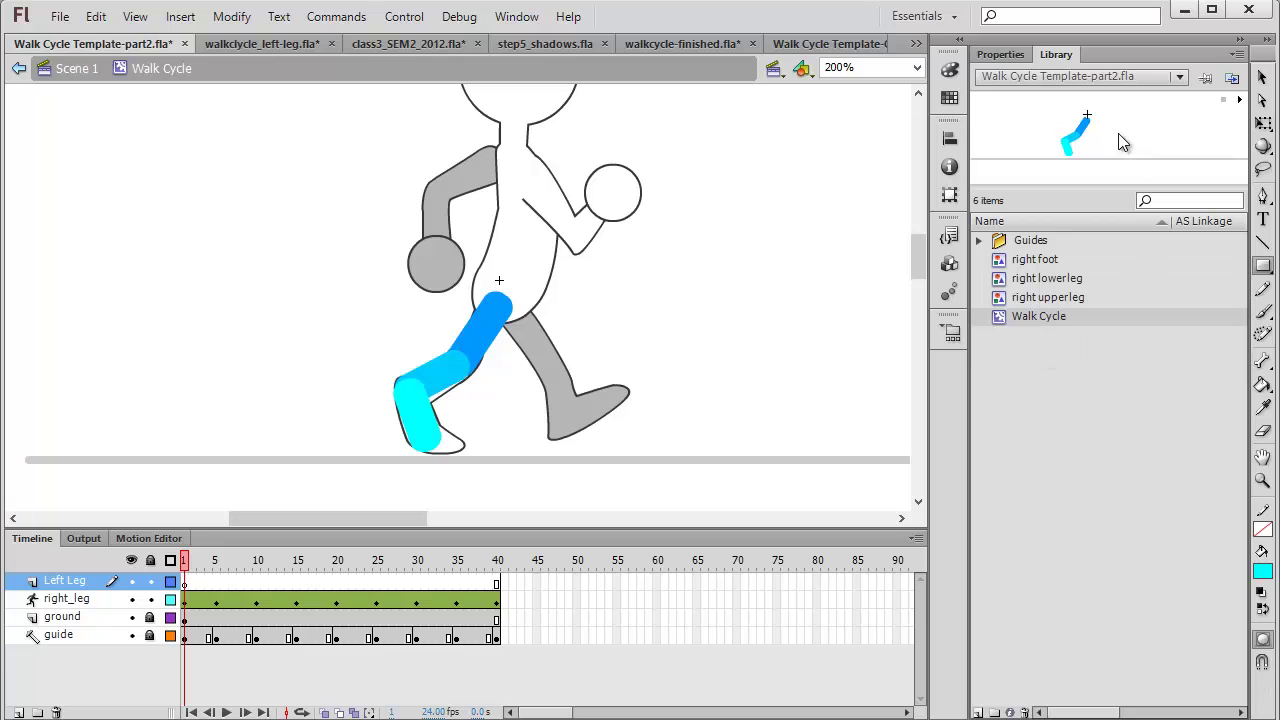
left_click(1000, 54)
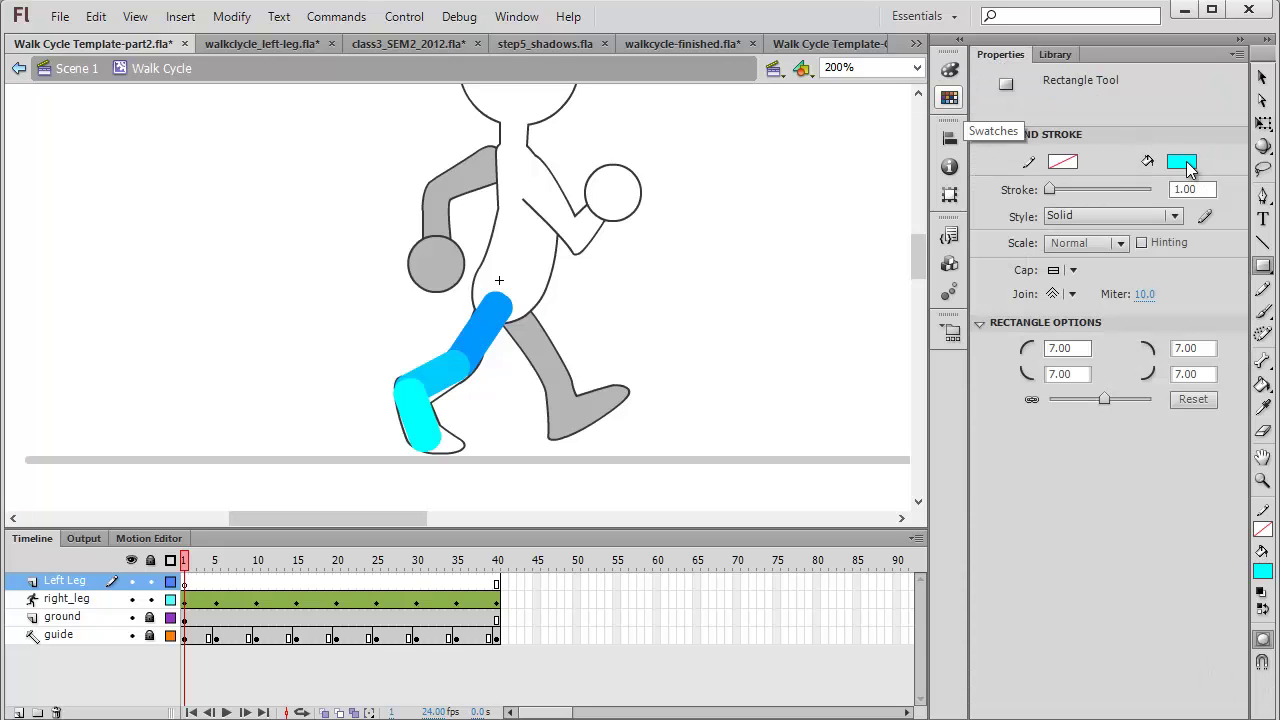
left_click(1186, 161)
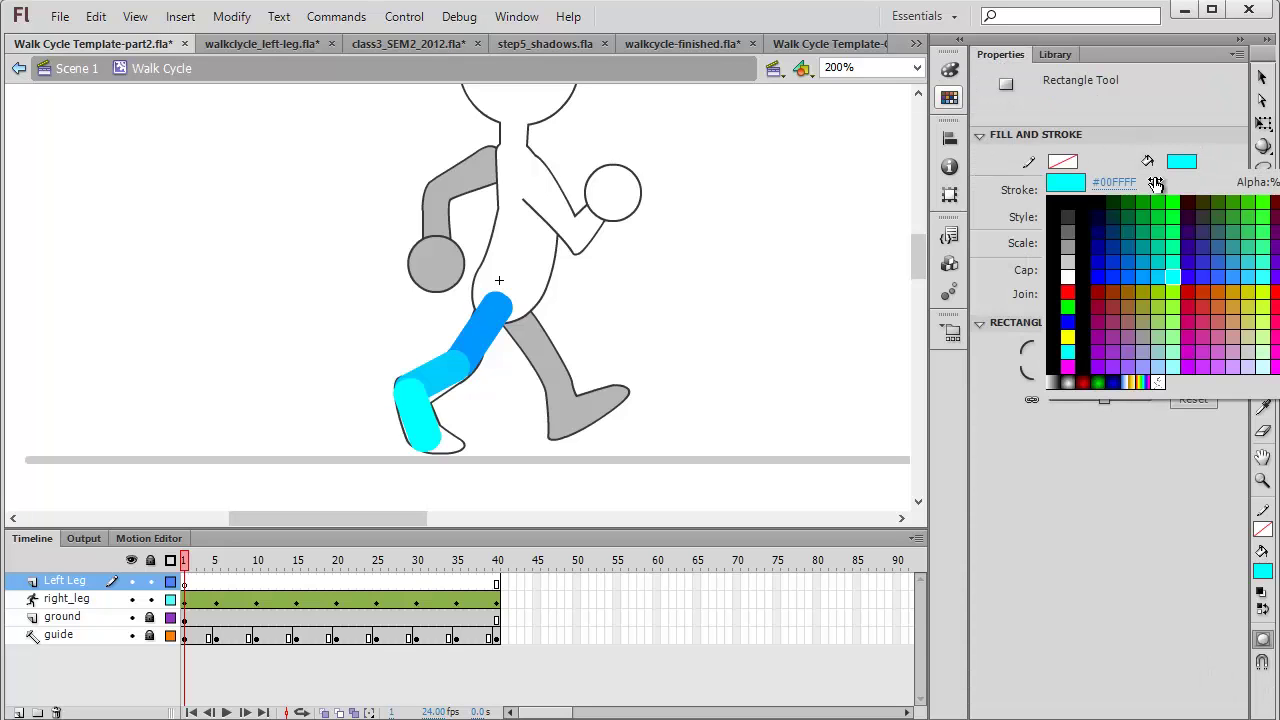
left_click(1236, 290)
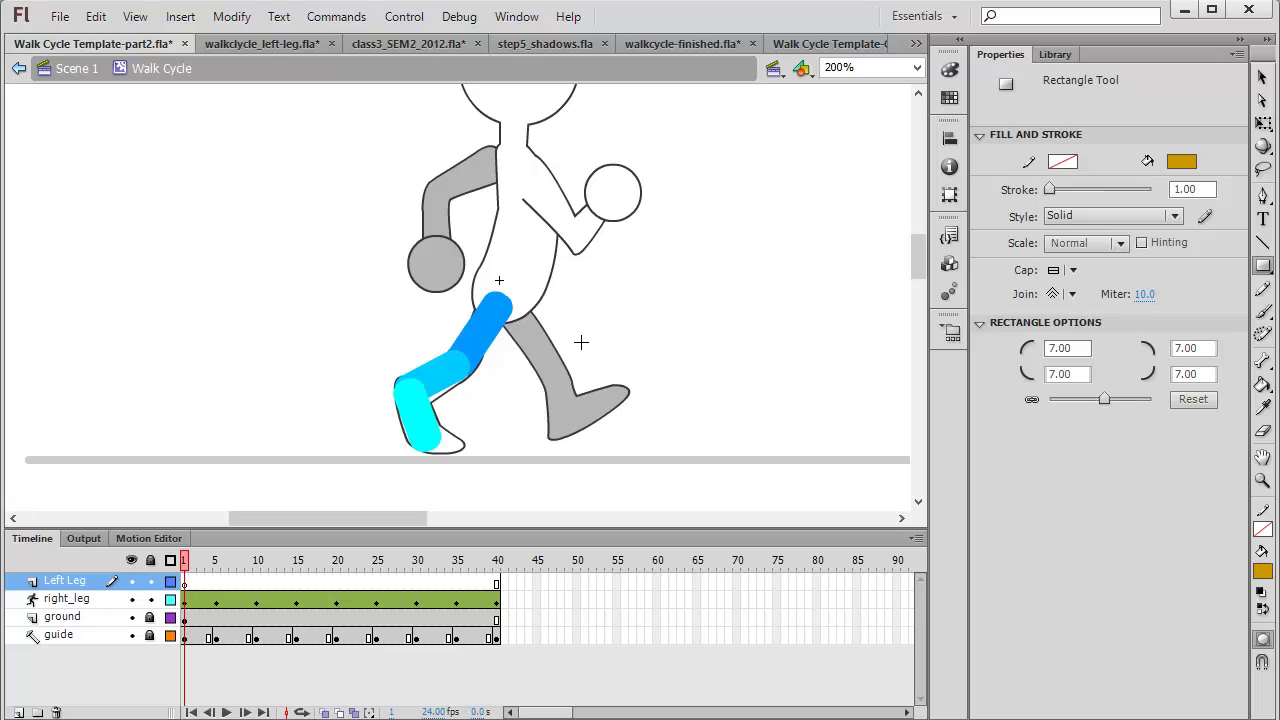
left_click(1262, 637)
mouse_move(530, 289)
left_mouse_down()
mouse_move(580, 365)
mouse_move(562, 376)
left_mouse_up()
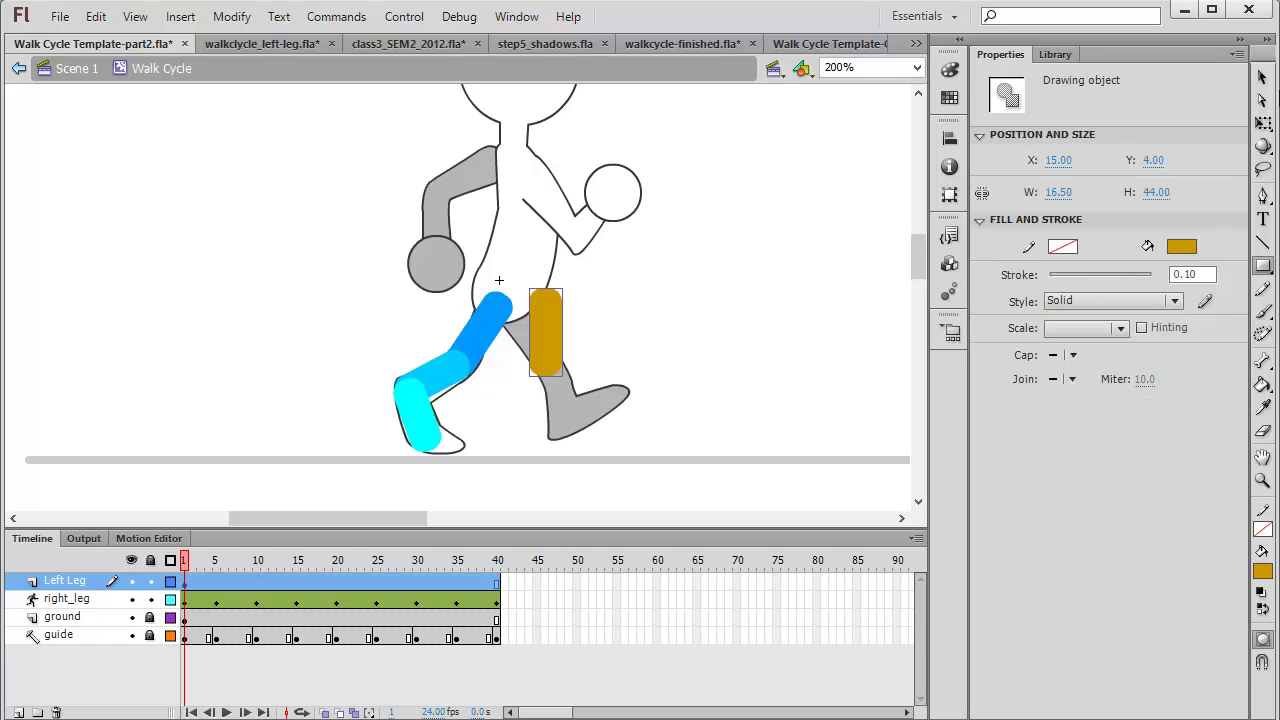
Rotate the gold thigh bar with Free Transform to match the back leg's angle.
left_click(1262, 121)
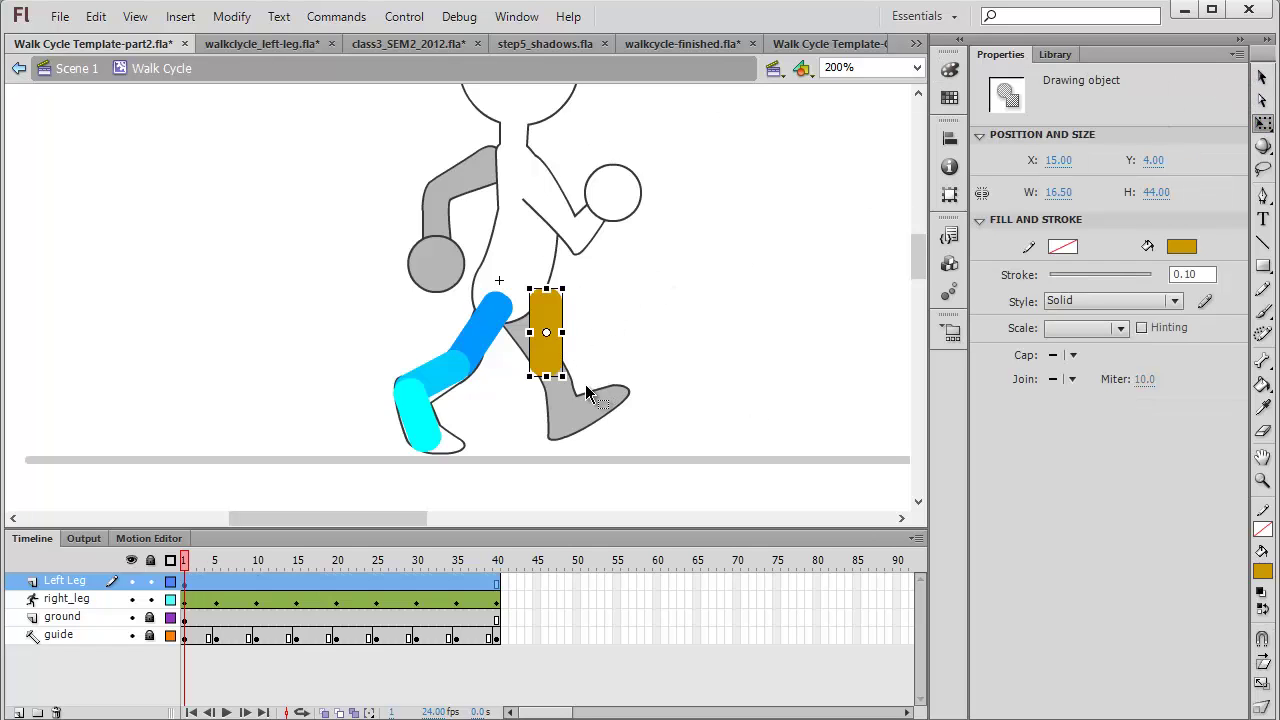
mouse_move(570, 384)
left_mouse_down()
mouse_move(578, 368)
mouse_move(545, 357)
left_mouse_up()
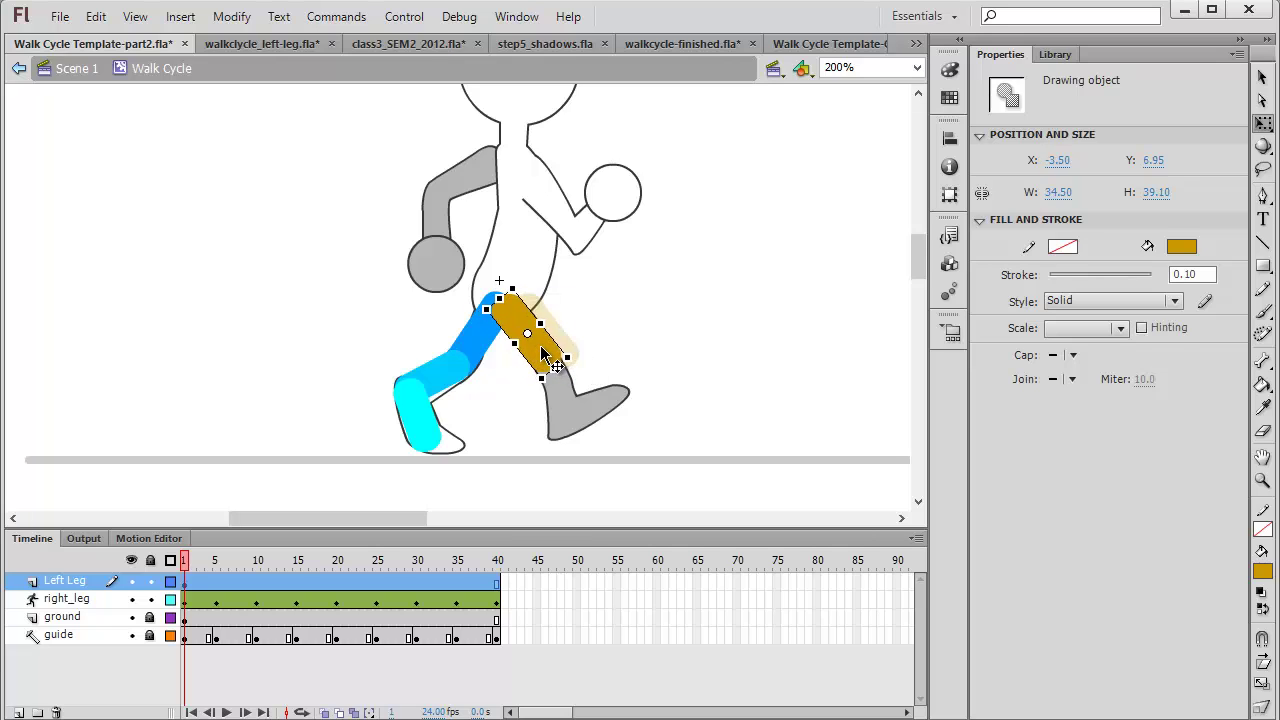
left_click(614, 383)
left_click(542, 363)
left_click_drag(582, 363, 556, 372)
left_click(588, 400)
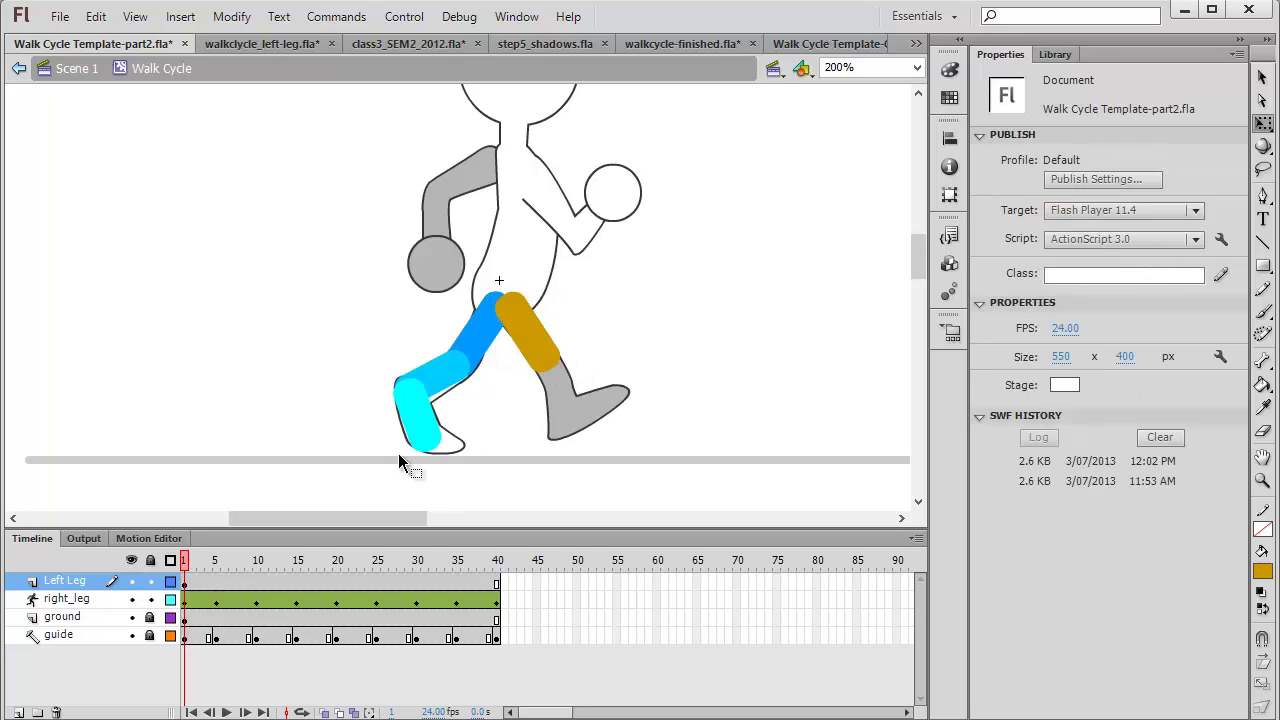
Draw a yellow-green rounded rectangle over the grey shin as the left lower leg.
left_click(1262, 265)
left_click(1130, 265)
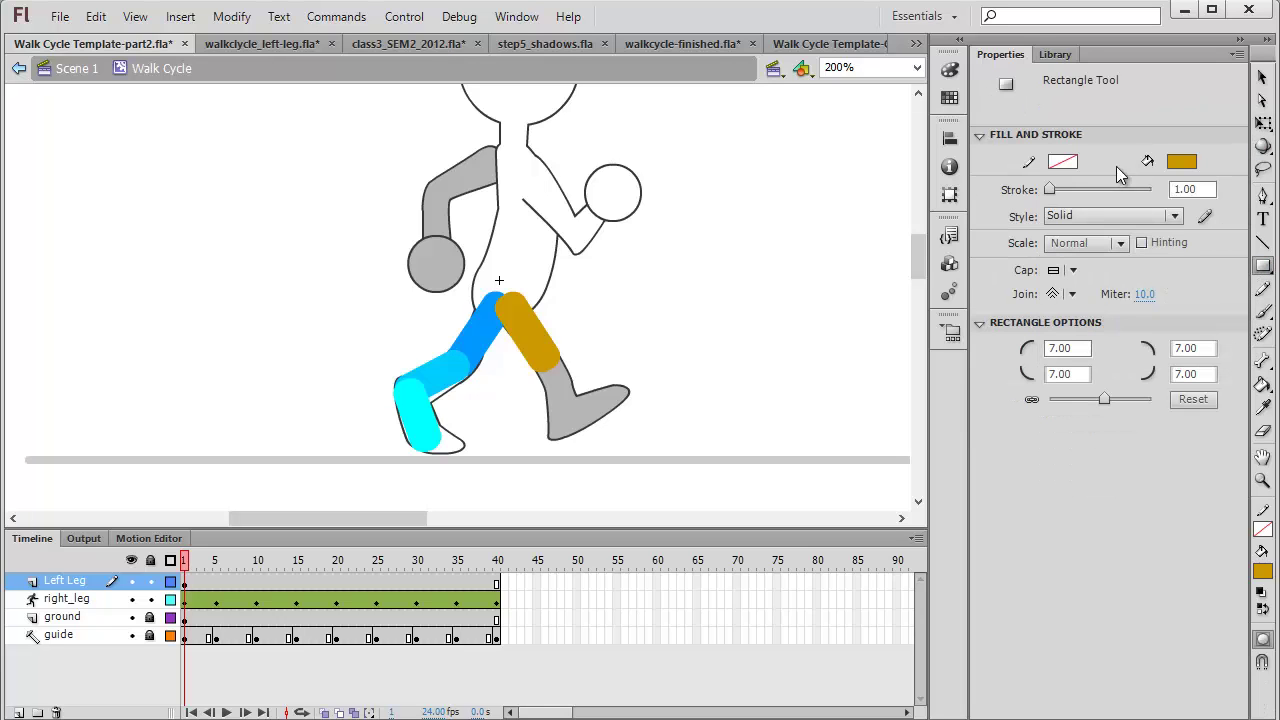
left_click(1178, 163)
left_click(1262, 289)
mouse_move(532, 360)
left_mouse_down()
mouse_move(562, 434)
mouse_move(580, 442)
mouse_move(566, 442)
mouse_move(553, 396)
left_mouse_up()
left_click(1262, 77)
Rotate the yellow-green shin so its bottom swings right, then nudge it to meet the thigh.
left_click(1262, 122)
left_click_drag(586, 443, 555, 425)
left_click(615, 460)
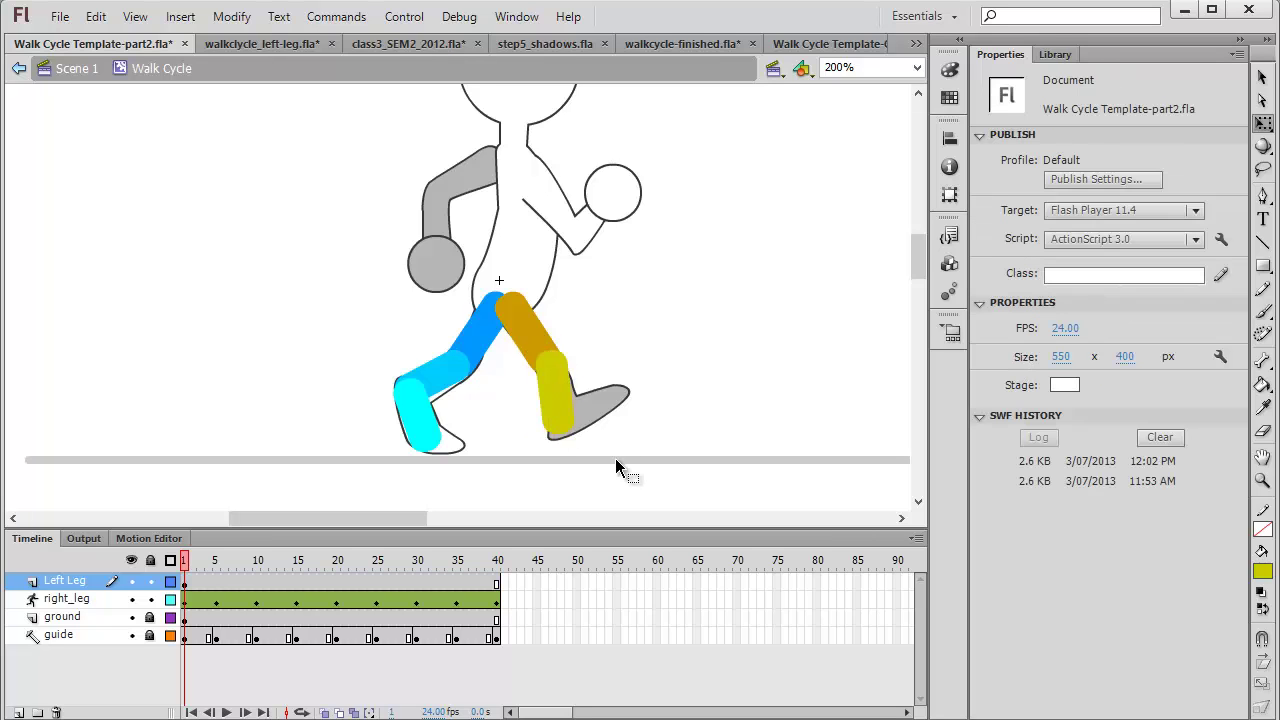
left_click(564, 422)
key("Right")
key("Right")
key("Down")
key("Down")
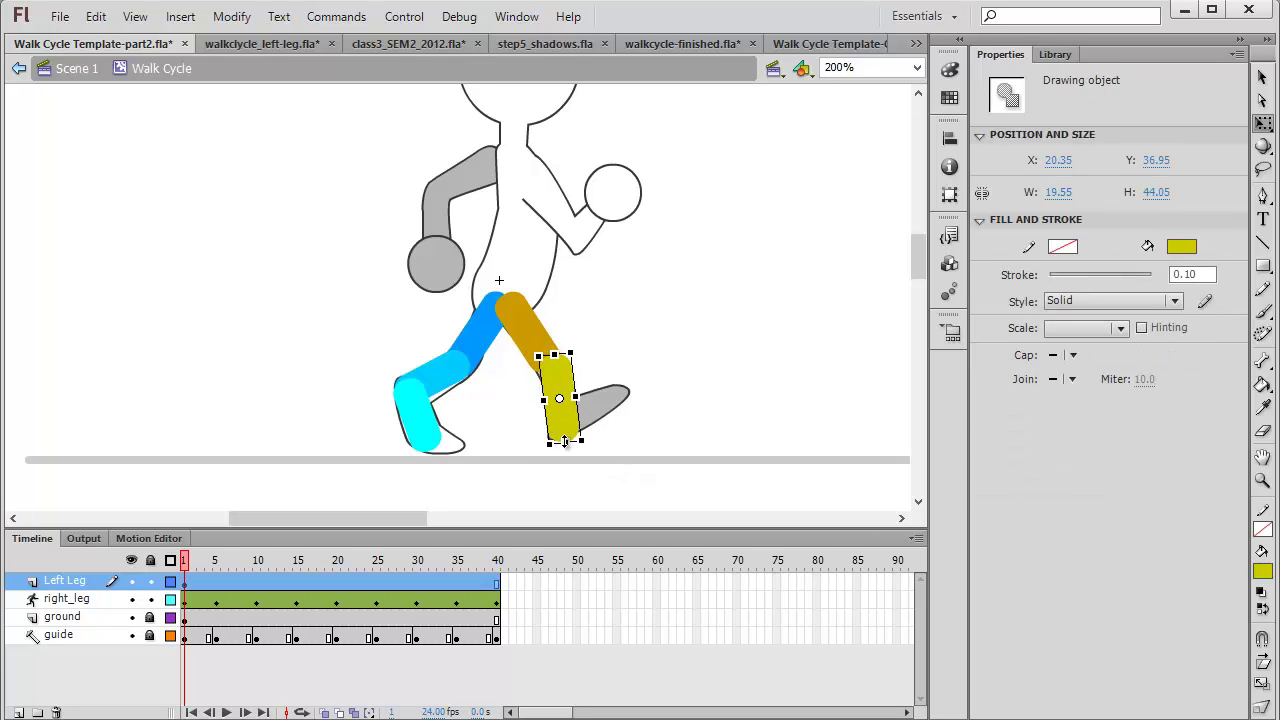
left_click(584, 456)
left_click_drag(557, 398, 553, 392)
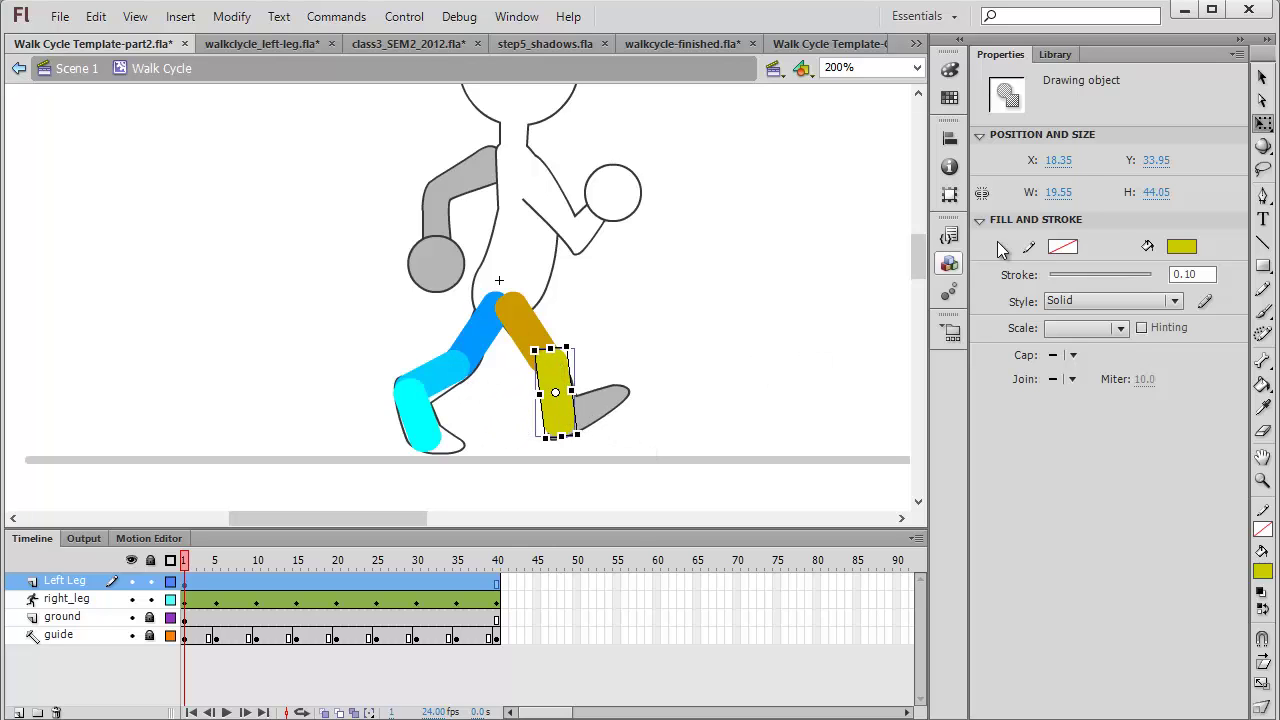
left_click(756, 418)
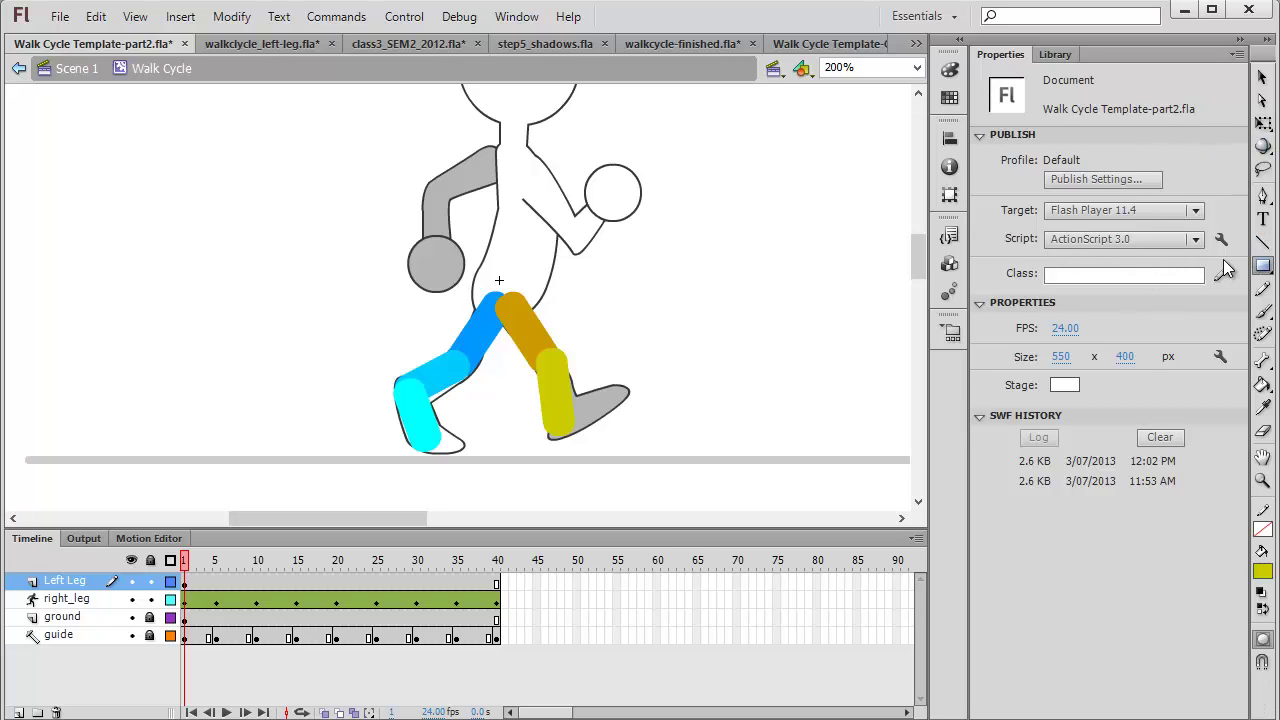
Draw a lime-green foot bar below the shin and tilt it up toward the toe.
left_click(1263, 265)
left_click(1180, 163)
left_click(1264, 306)
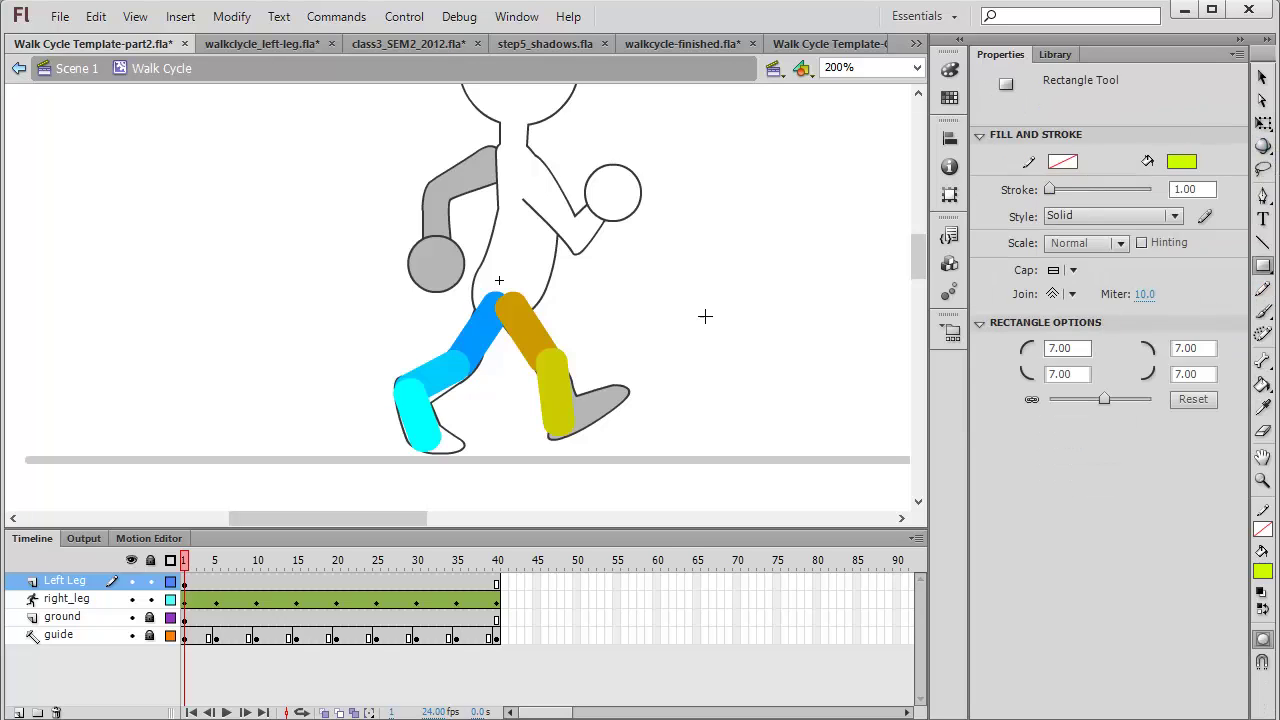
mouse_move(548, 408)
left_mouse_down()
mouse_move(643, 429)
mouse_move(629, 441)
left_mouse_up()
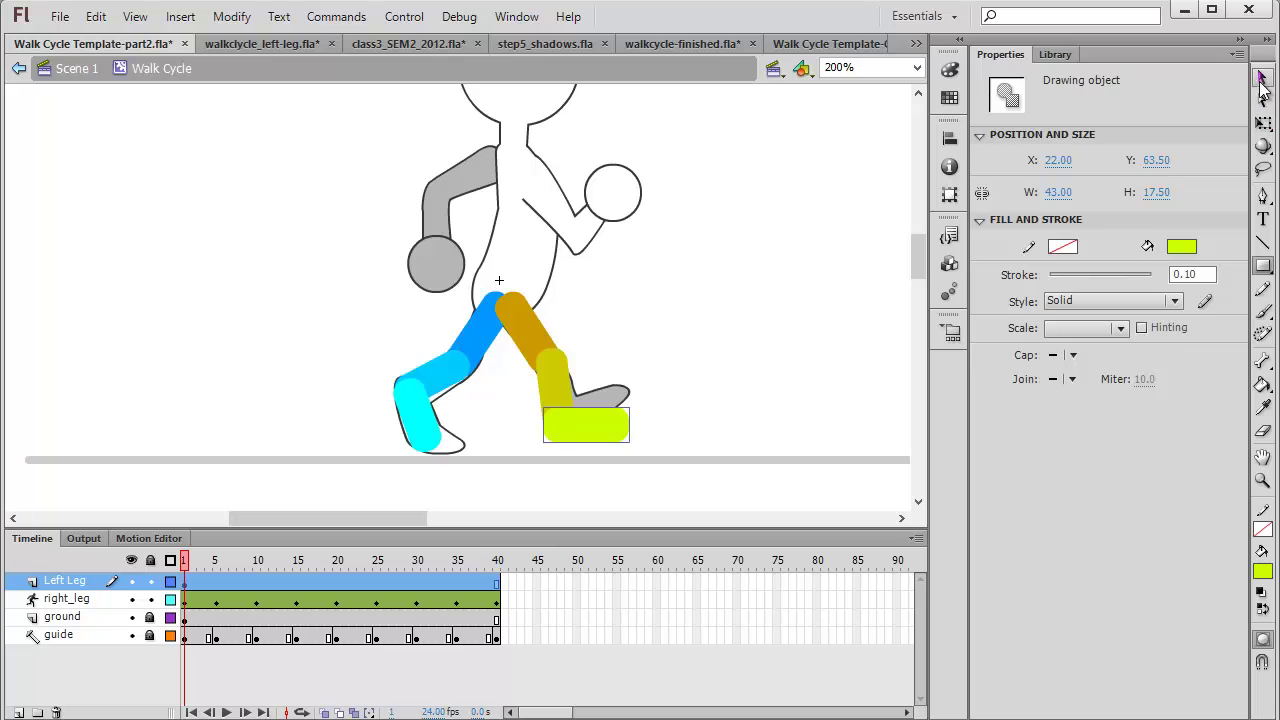
left_click(1263, 122)
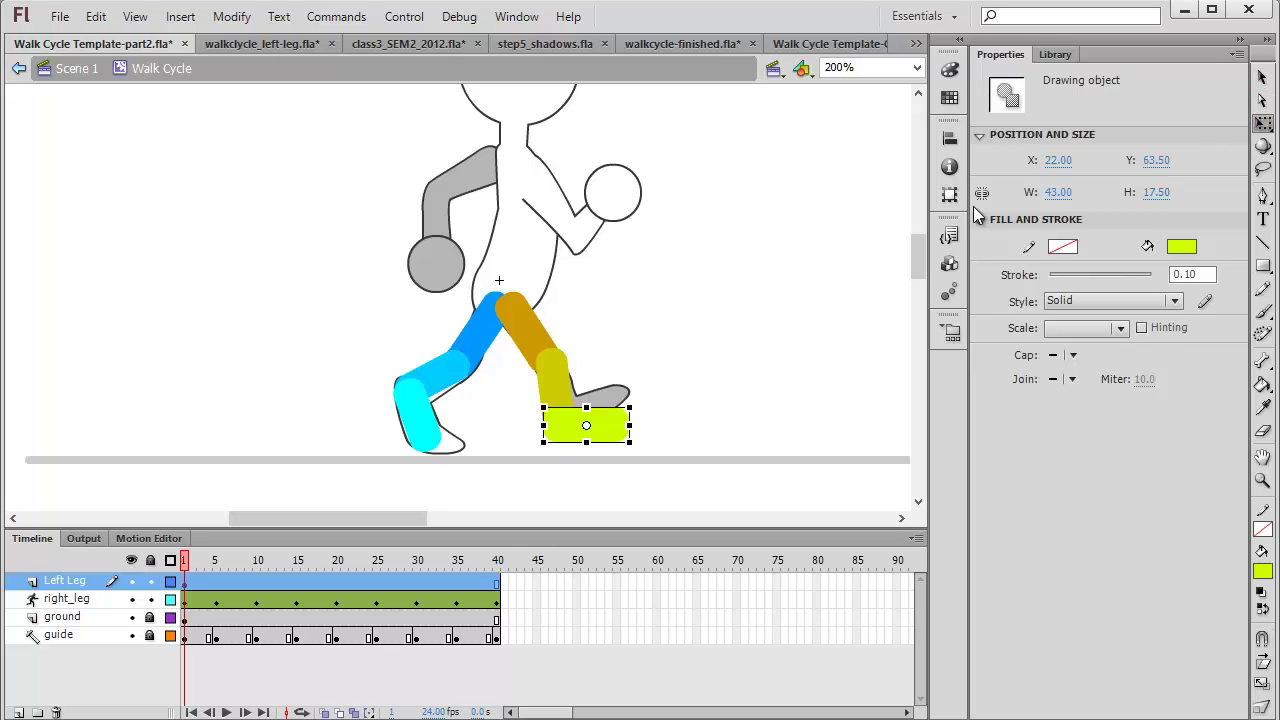
mouse_move(643, 406)
left_mouse_down()
mouse_move(646, 391)
mouse_move(628, 432)
mouse_move(646, 369)
left_mouse_up()
left_click(716, 416)
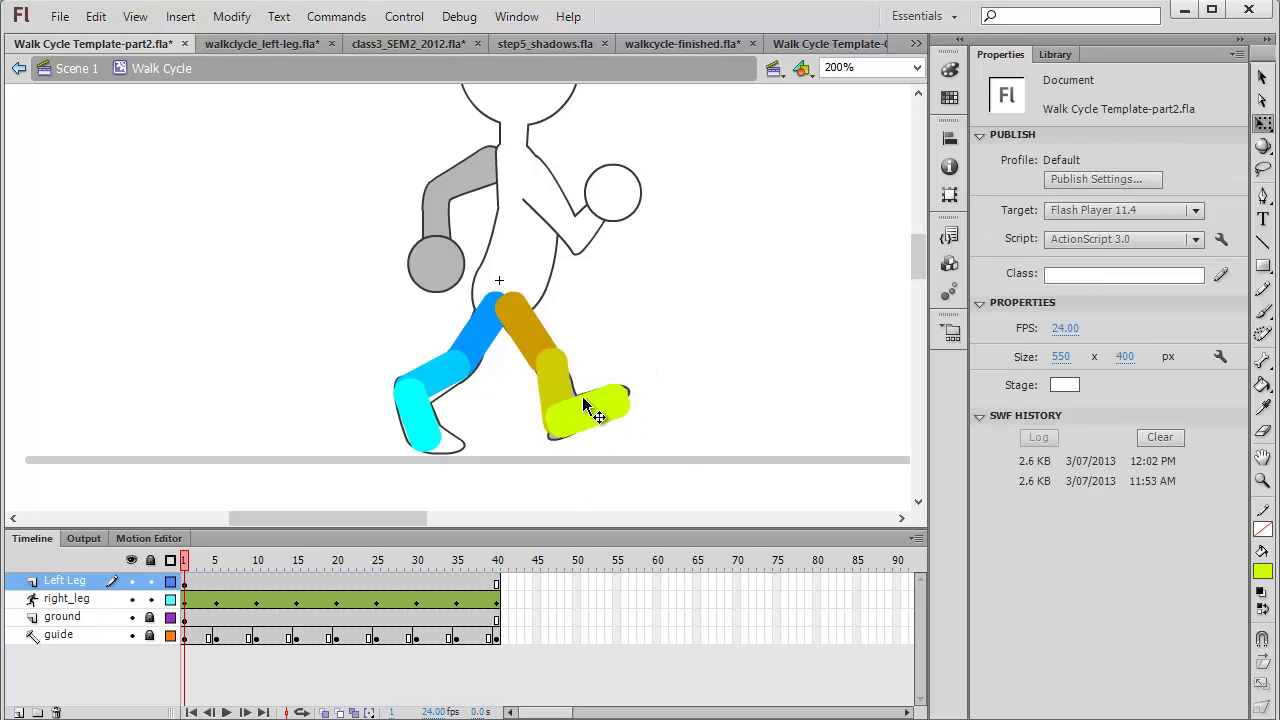
Convert the gold thigh into a graphic symbol named 'left upper leg'.
left_click(512, 318)
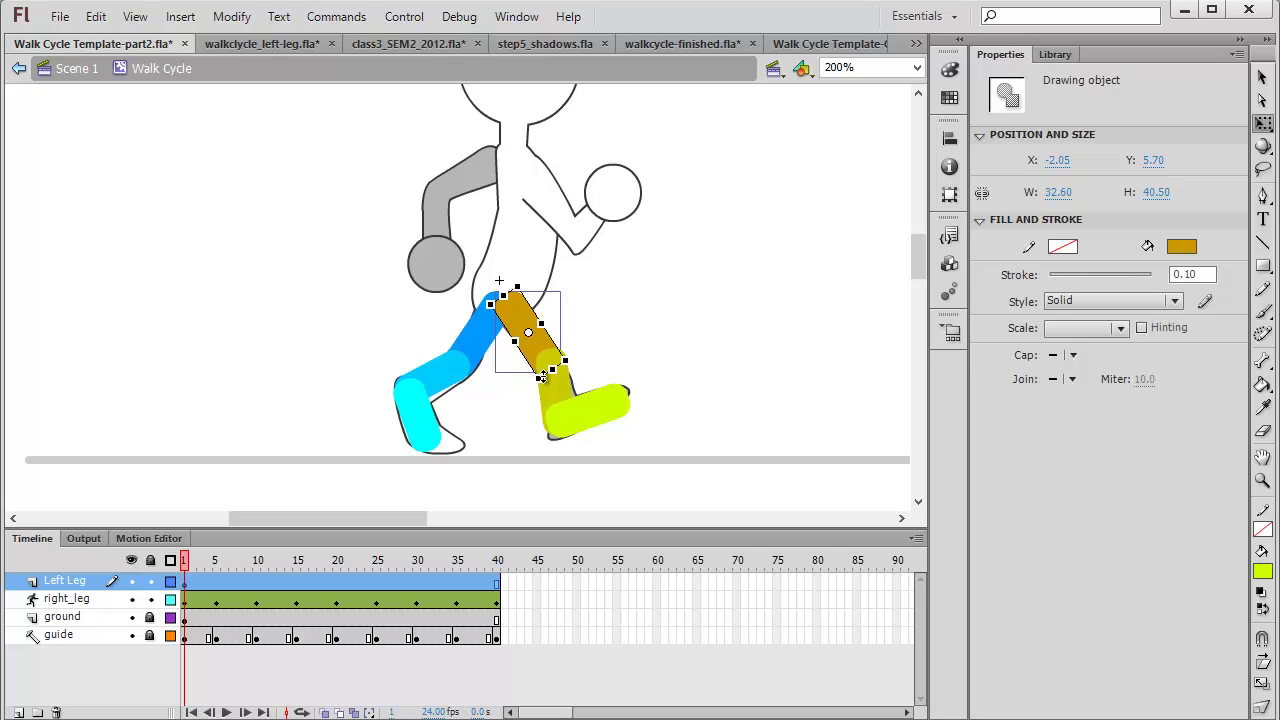
key("F8")
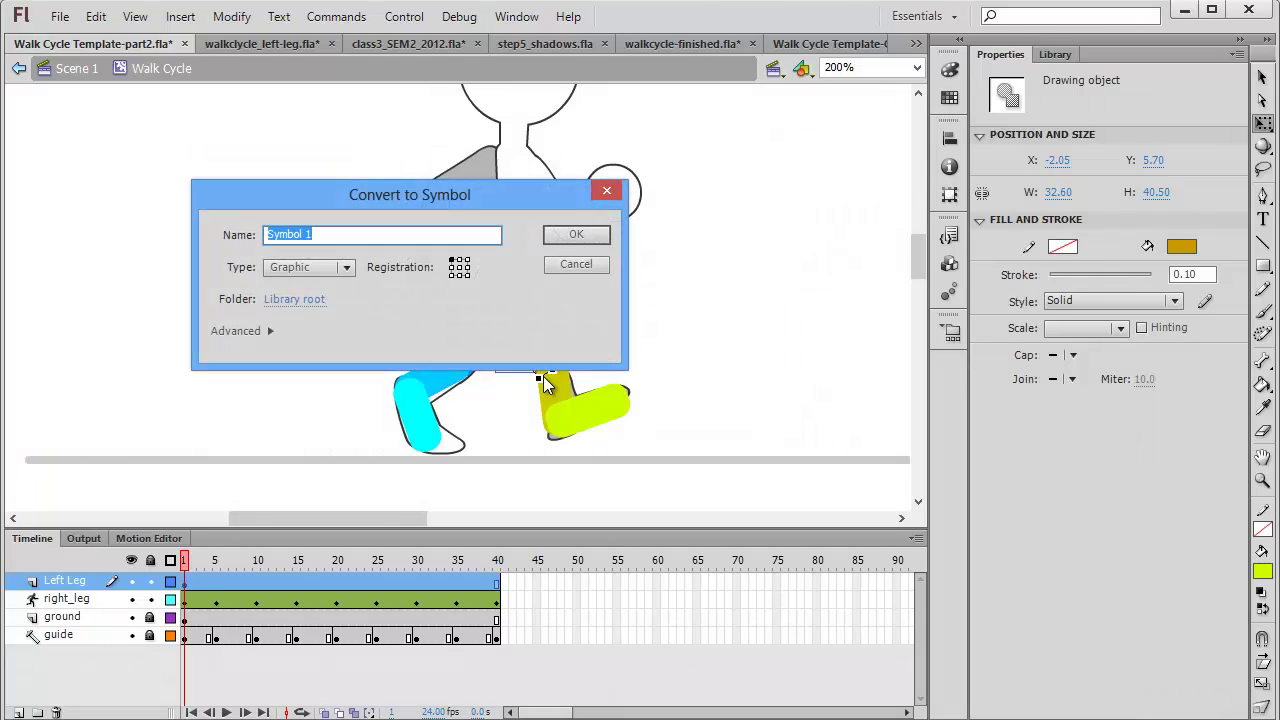
type("left upper leg")
left_click(594, 236)
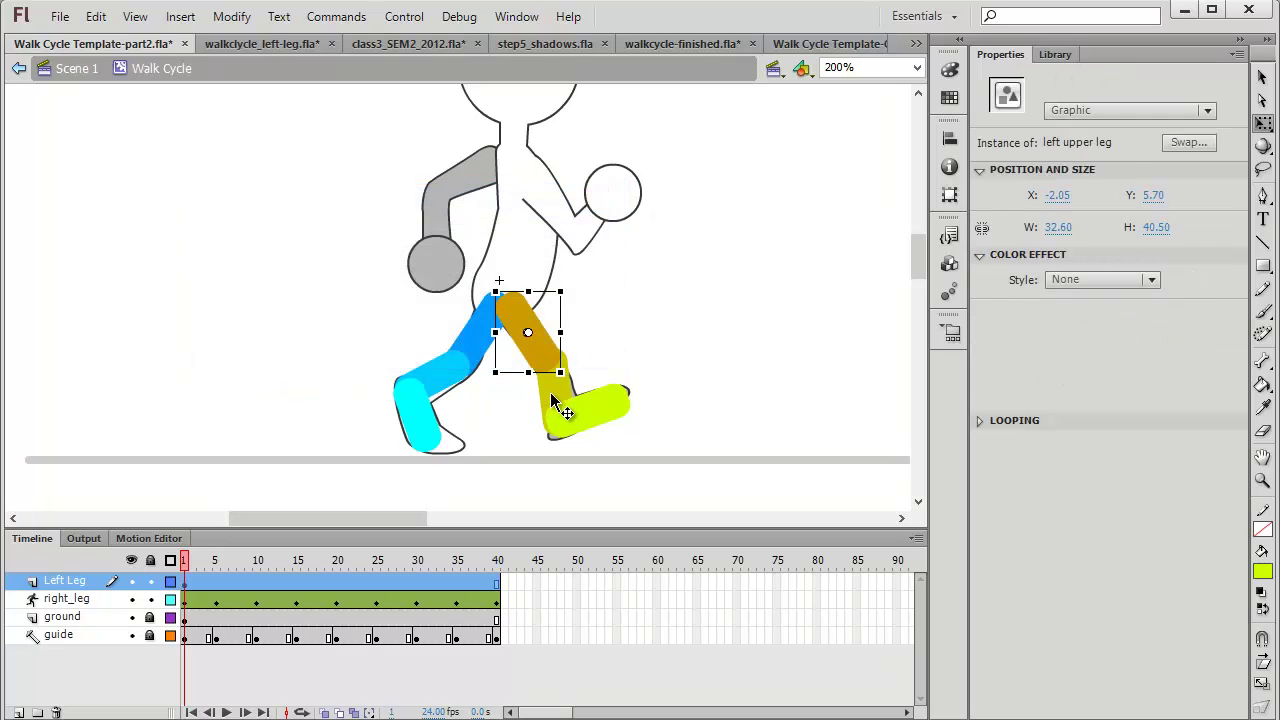
Convert the yellow-green shin into a graphic symbol named 'left lower leg'.
left_click(550, 391)
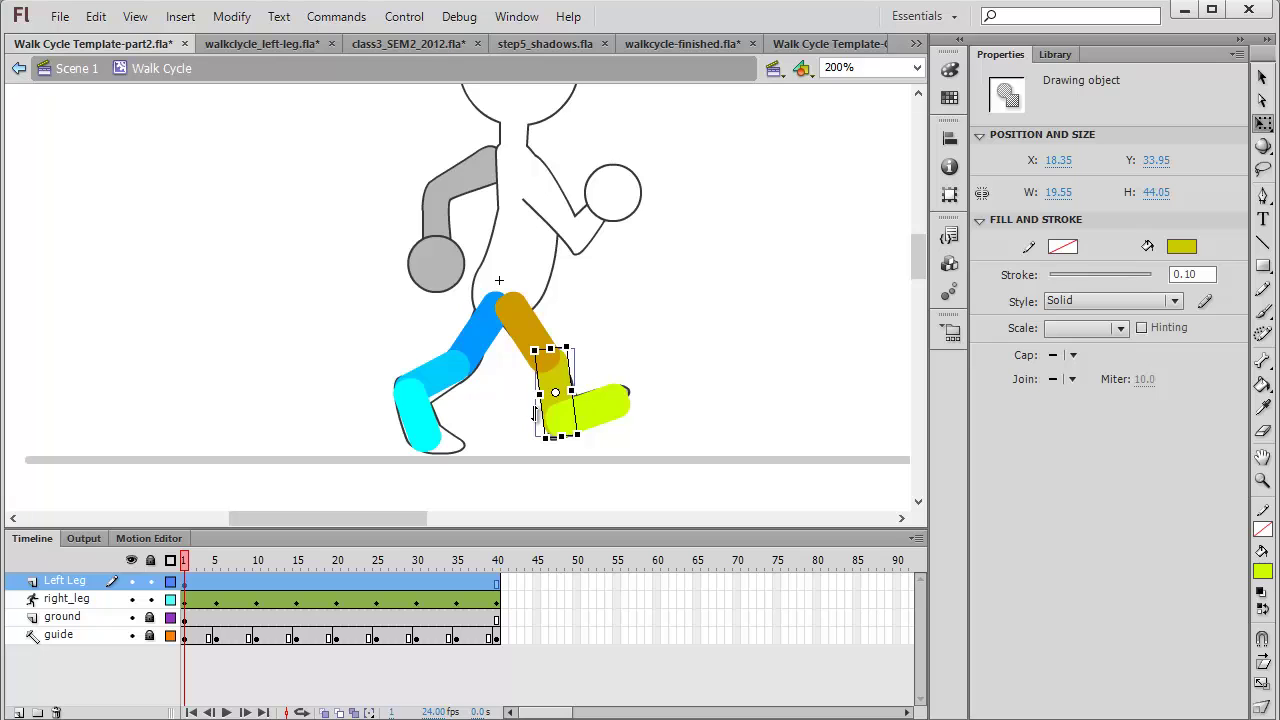
key("F8")
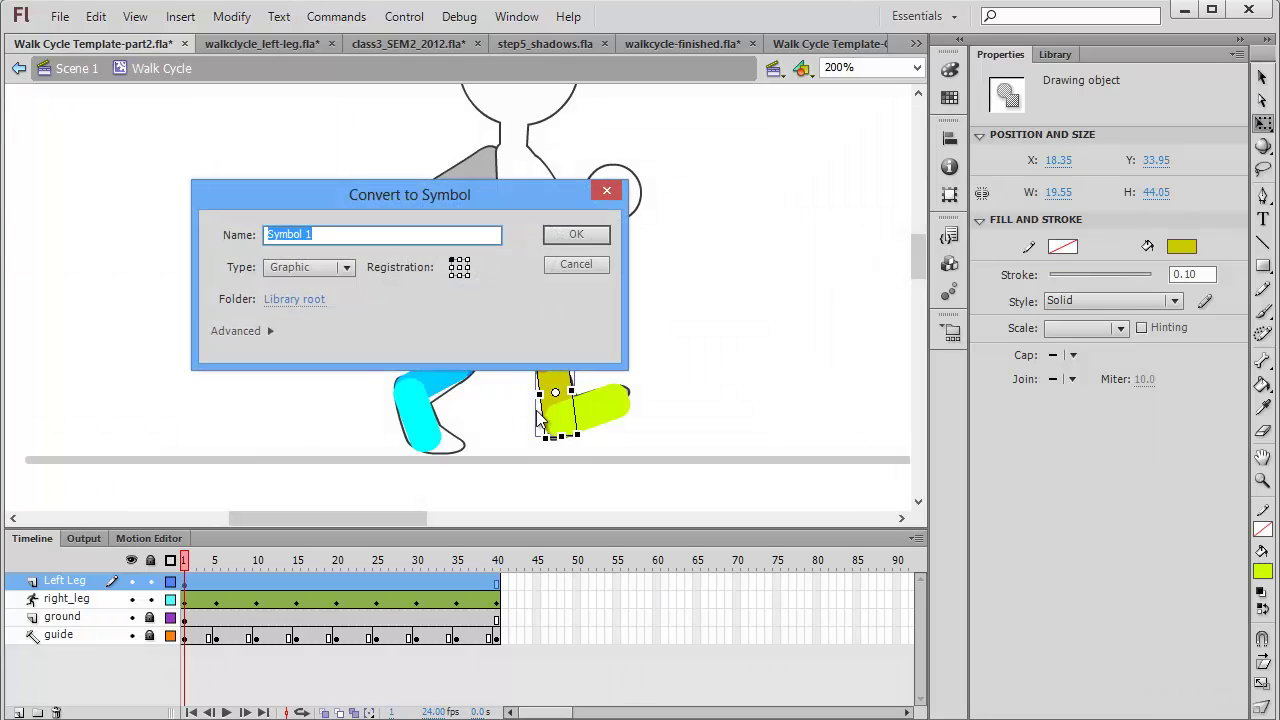
type("le")
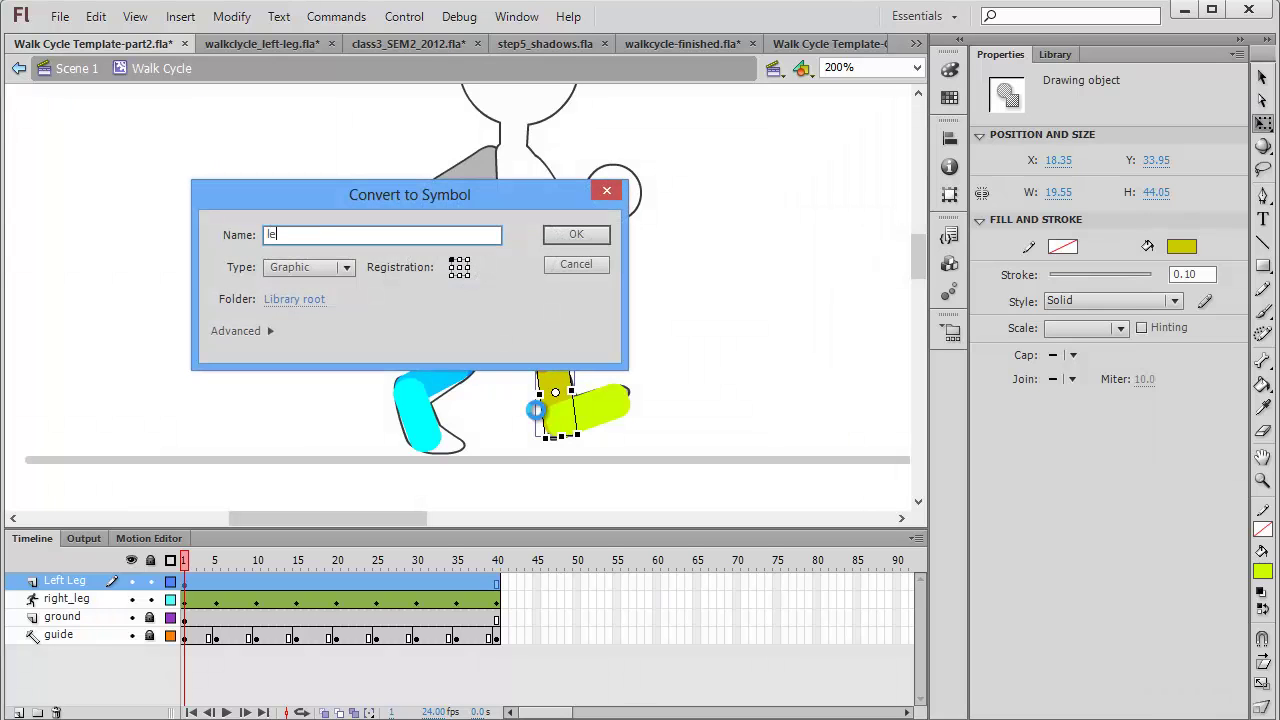
type("ft lower leg")
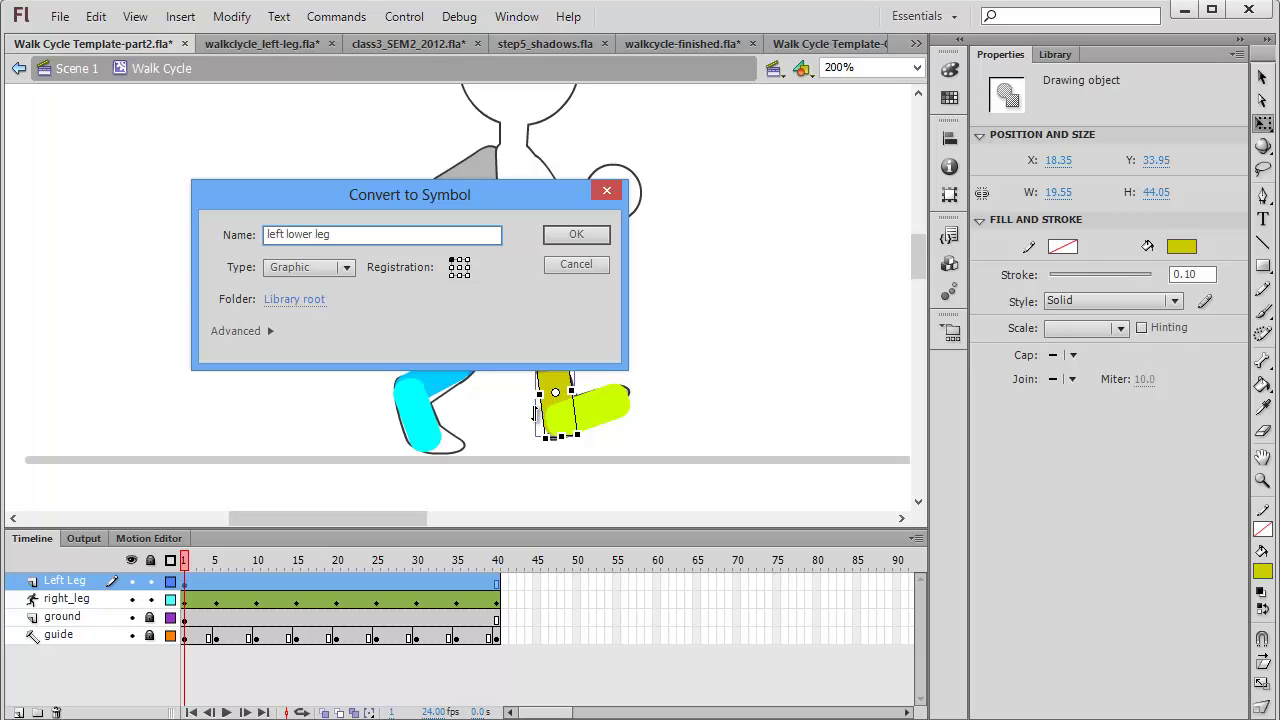
key("Return")
Convert the lime foot into a graphic symbol named 'left foot'.
left_click(610, 412)
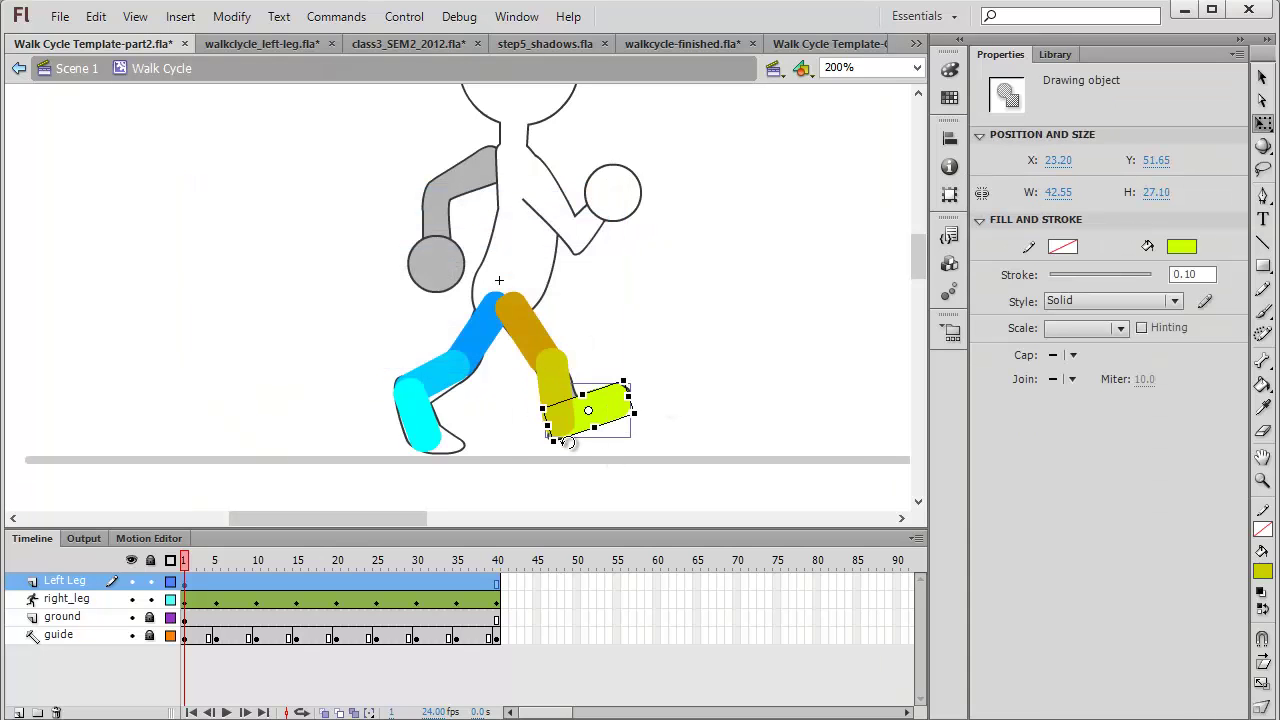
key("F8")
type("left foot")
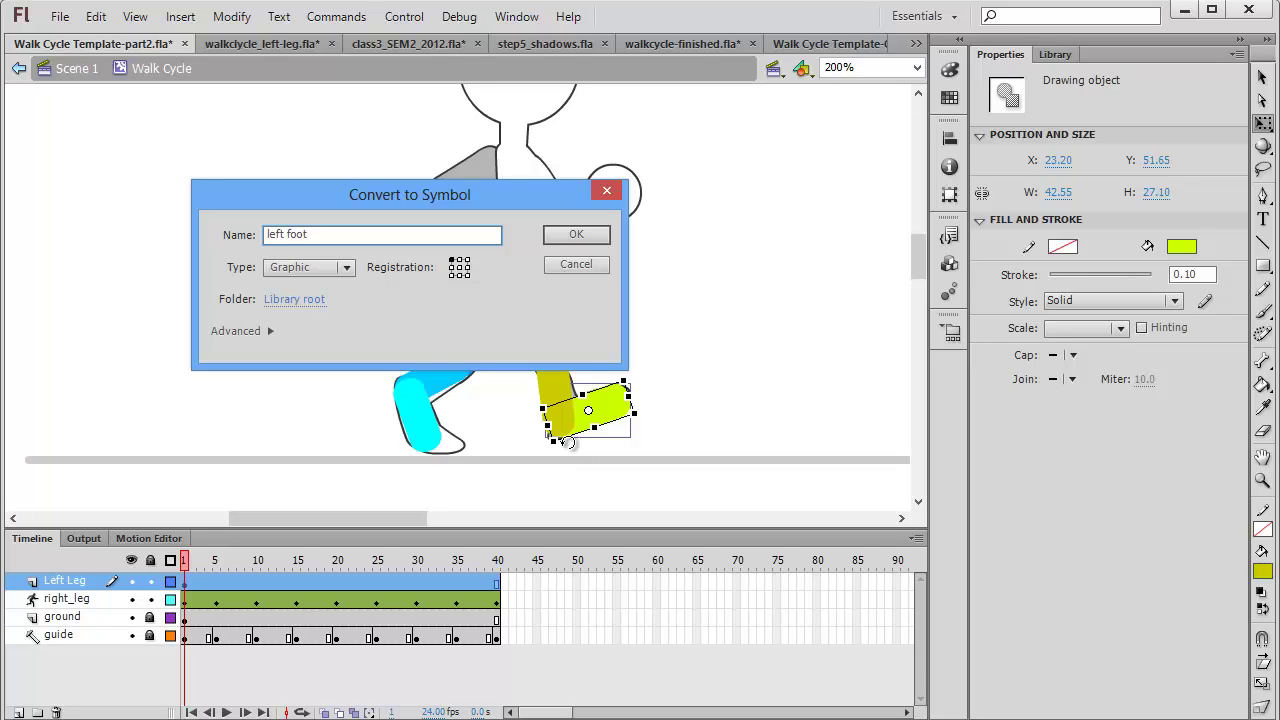
key("Return")
left_click(762, 252)
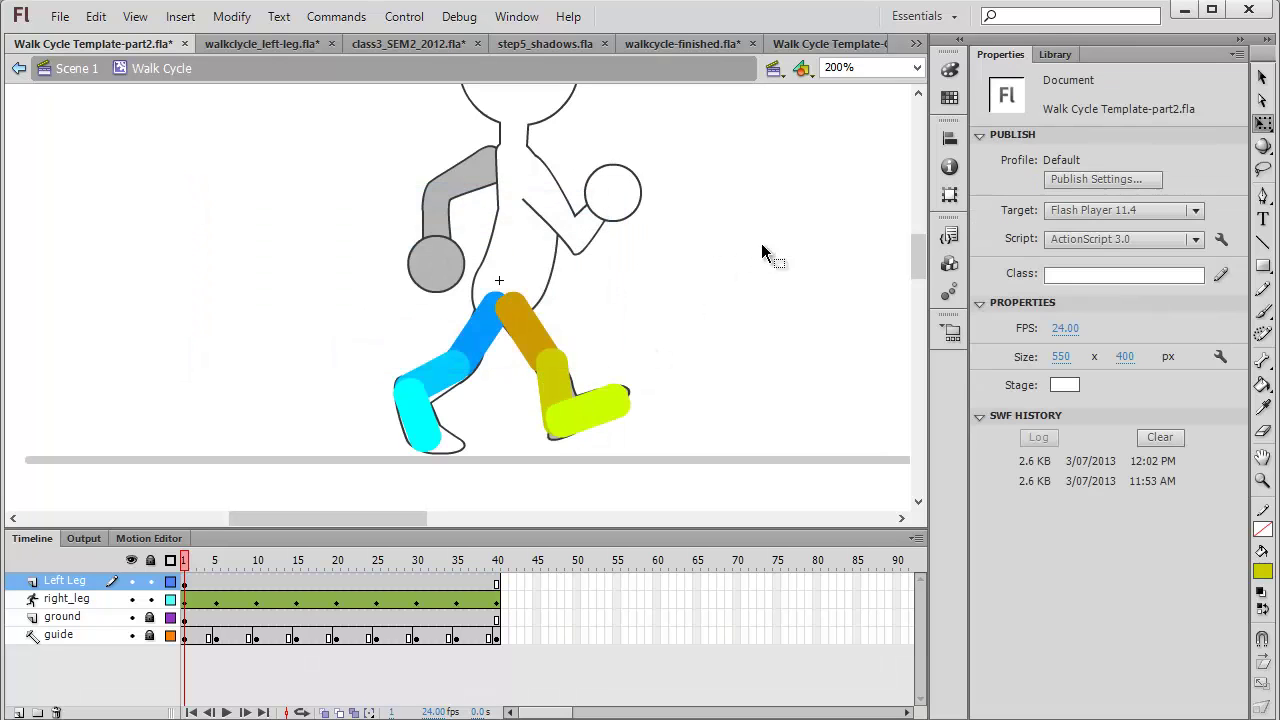
Switch the right-hand panel to the Library to list the leg, guide and walk cycle symbols.
left_click(1056, 55)
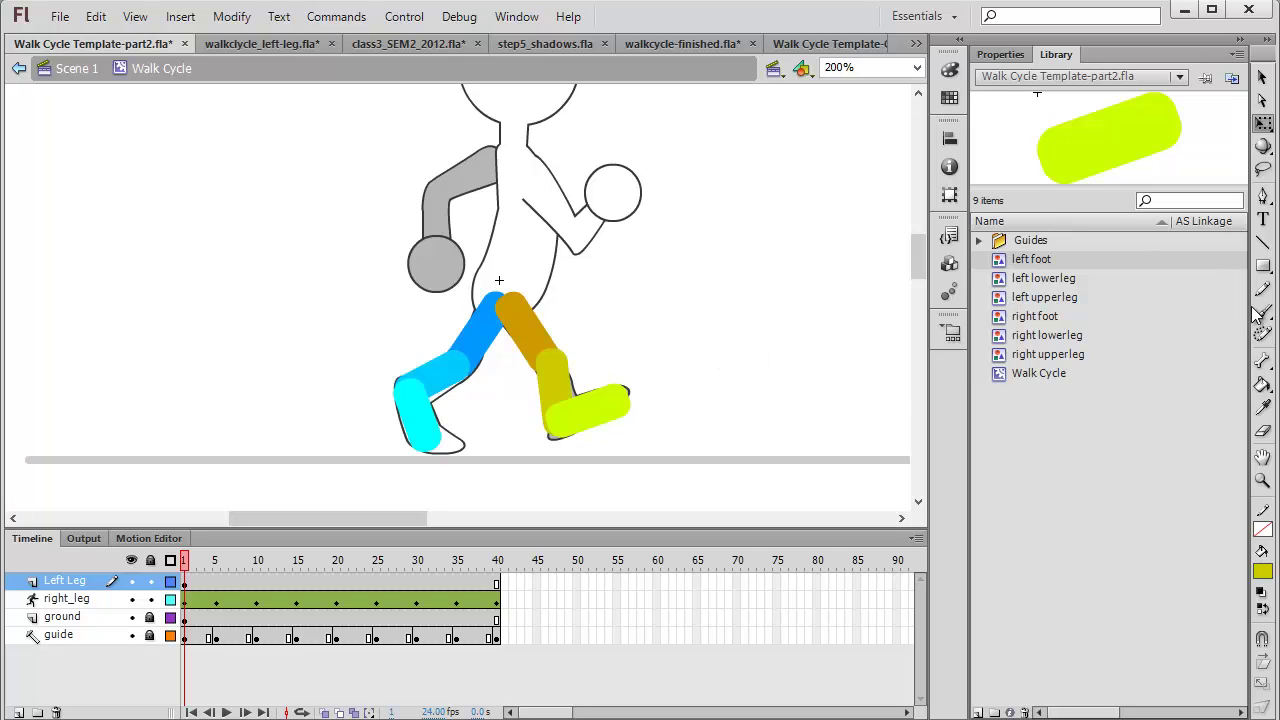
Draw an IK bone chain from the hip through the left thigh, shin and foot symbols.
left_click(1262, 361)
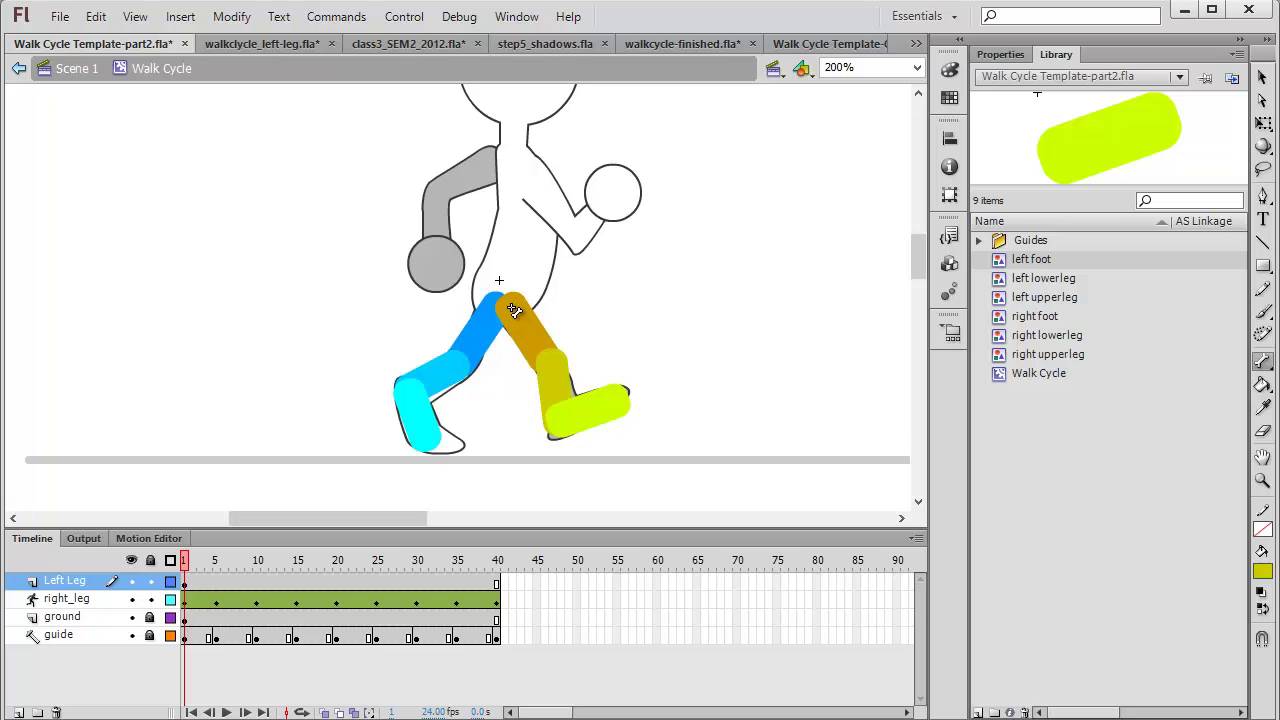
mouse_move(507, 302)
left_mouse_down()
mouse_move(561, 372)
mouse_move(561, 426)
left_mouse_up()
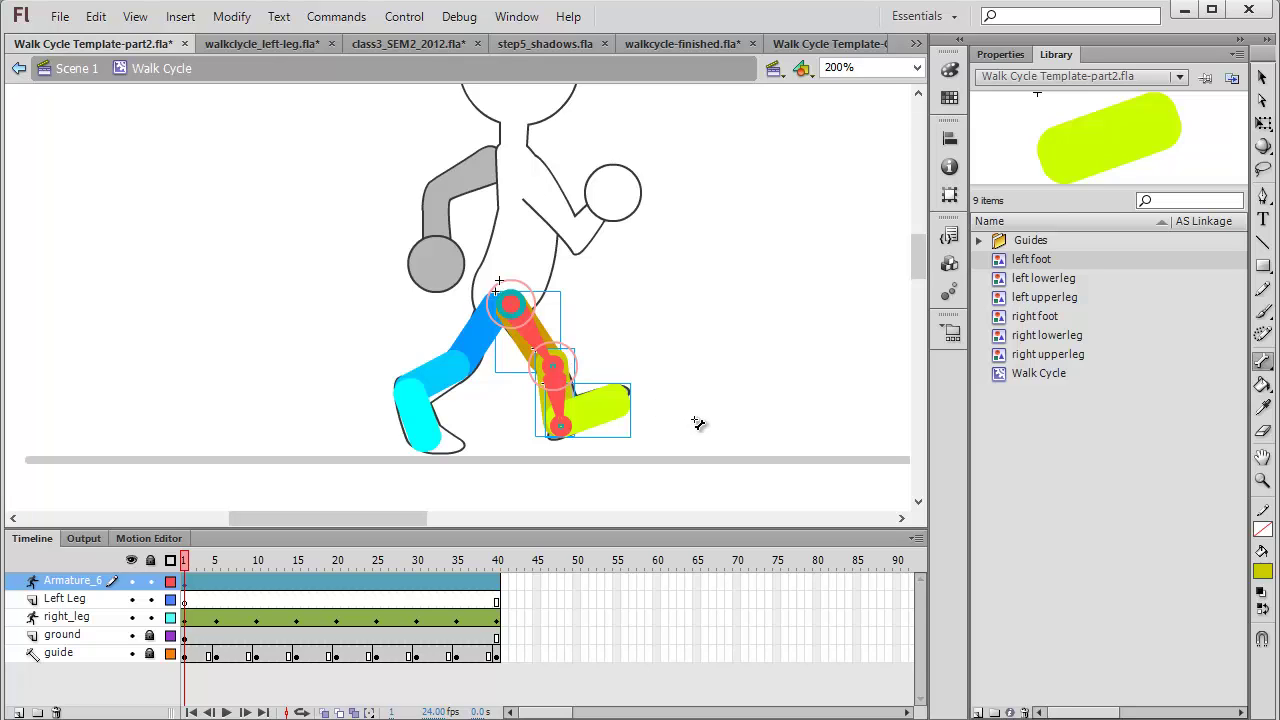
key("v")
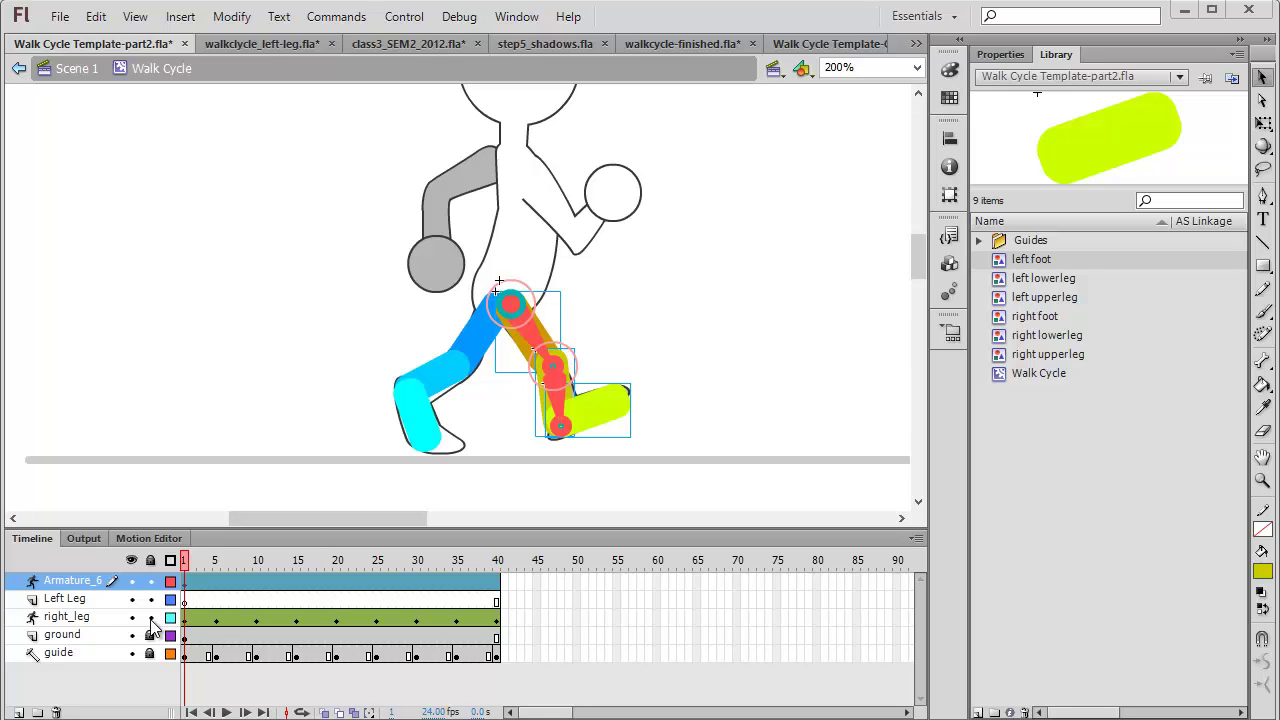
Delete the empty Left Leg layer and rename Armature_6 to 'left_leg'.
left_click(88, 601)
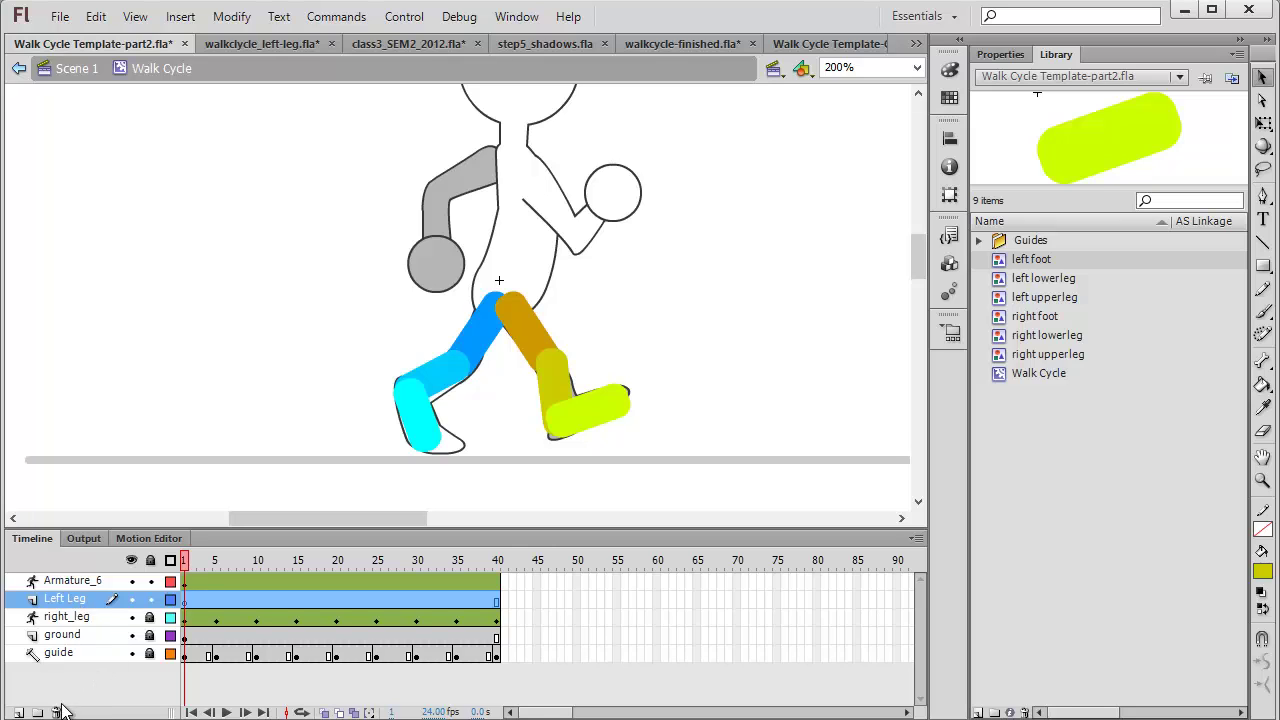
left_click(55, 712)
left_click(84, 584)
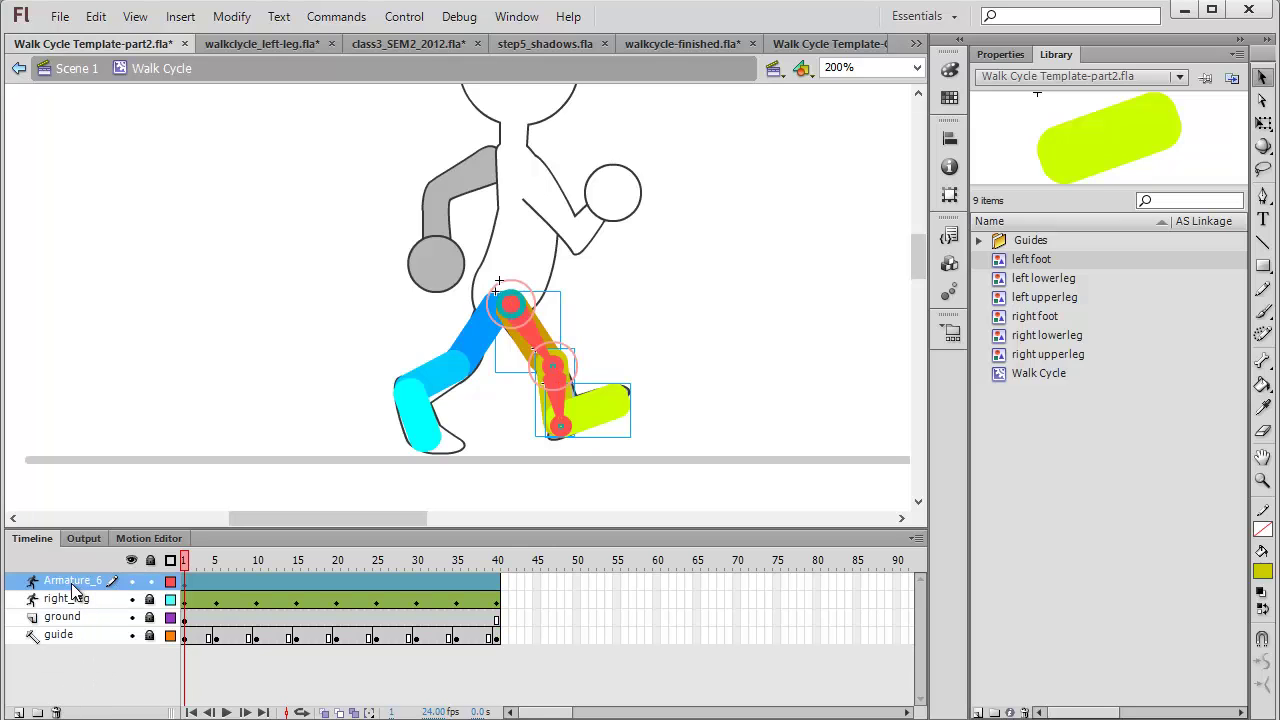
double_click(74, 584)
type("left_leg")
key("Return")
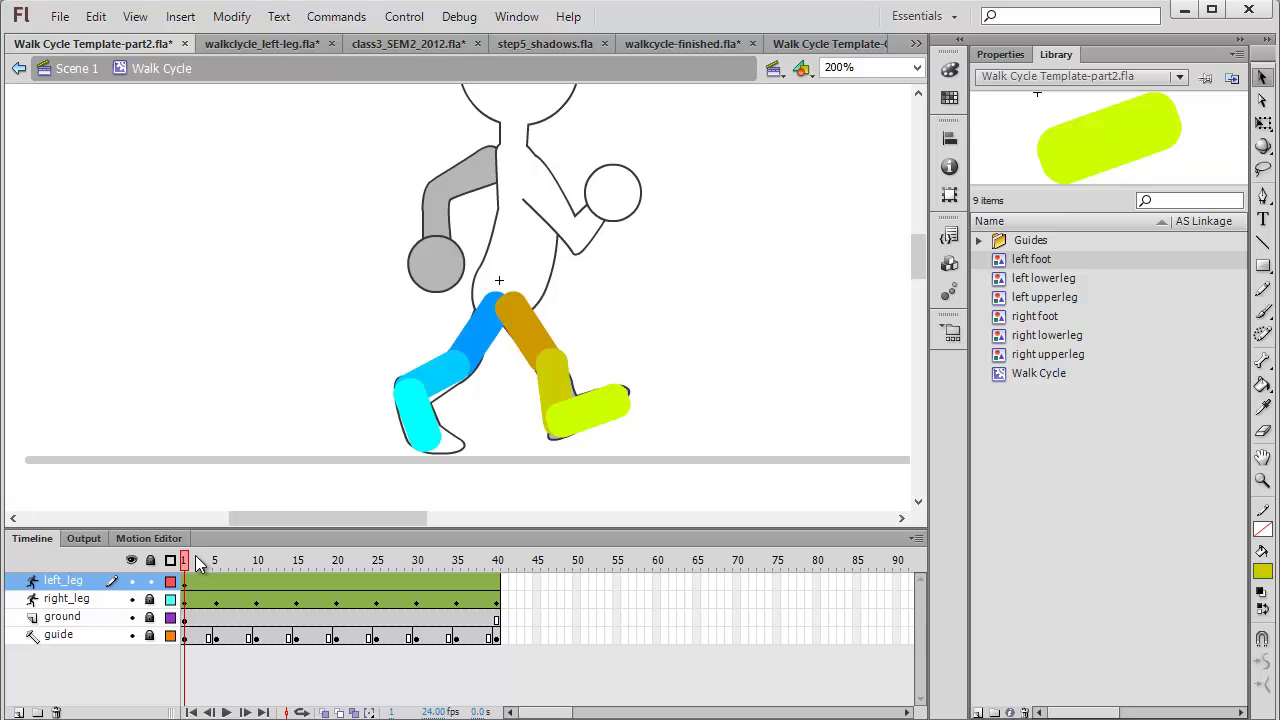
Pose the left leg armature at frames 5, 15 and 20 of the stride.
left_click_drag(185, 565, 215, 562)
left_click(545, 345)
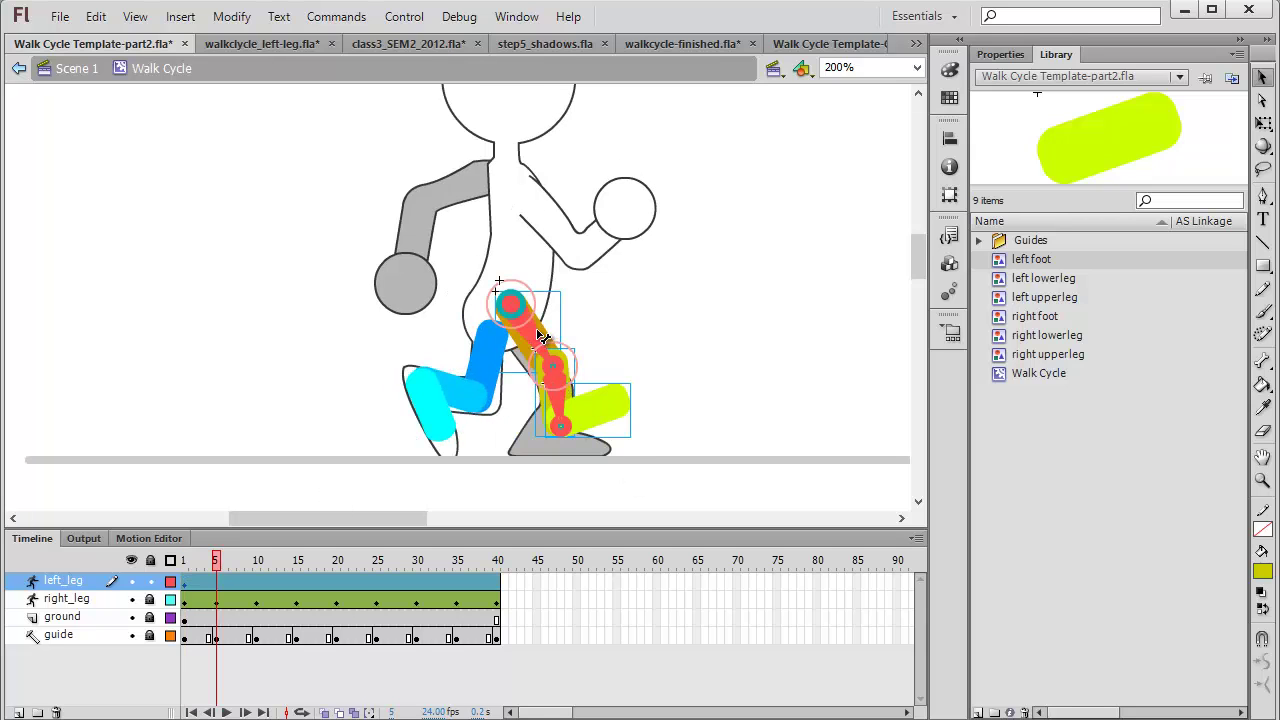
left_click_drag(541, 336, 490, 430)
left_click(258, 562)
left_click(297, 562)
left_click(473, 348)
left_click_drag(473, 348, 445, 405)
left_click(337, 562)
left_click(475, 330)
left_click_drag(475, 330, 423, 423)
Pose the left leg at frames 25 and 35, pulling the foot back under the knee, then preview.
left_click(377, 562)
left_click(480, 330)
left_click_drag(480, 330, 452, 412)
left_click(417, 562)
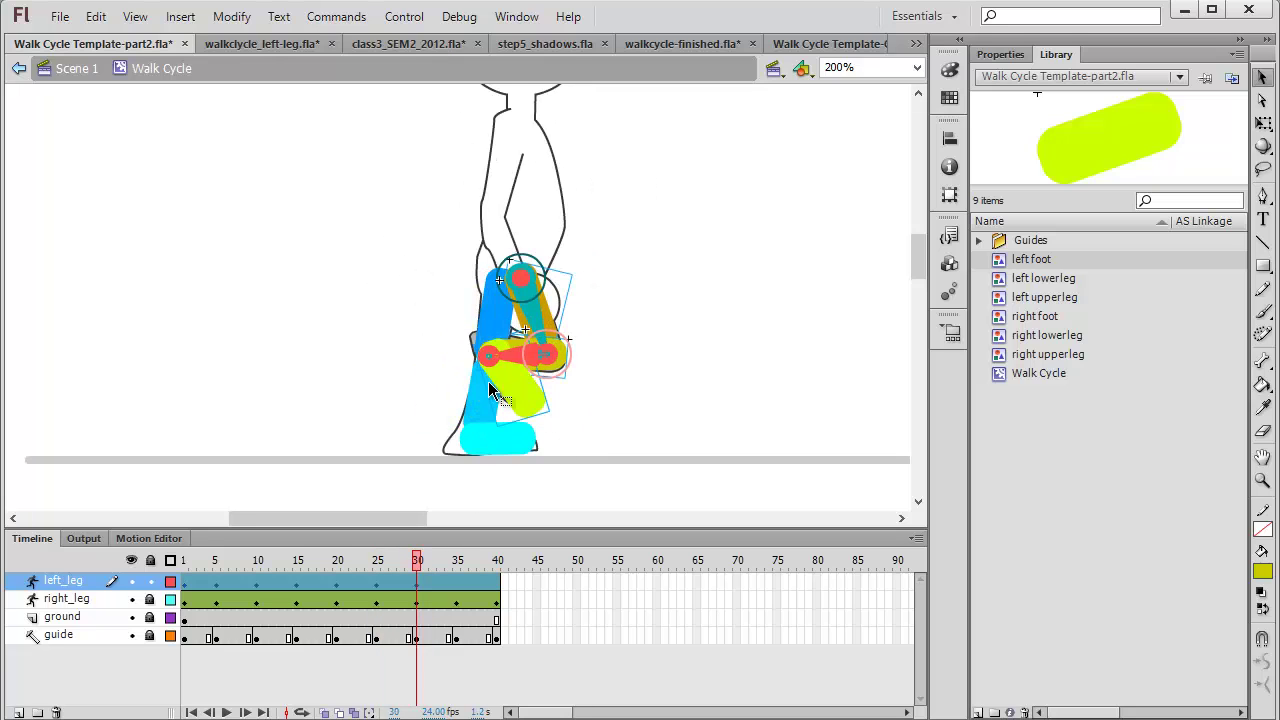
left_click(457, 562)
mouse_move(540, 330)
left_mouse_down()
mouse_move(570, 275)
mouse_move(553, 292)
mouse_move(585, 355)
mouse_move(570, 330)
mouse_move(550, 342)
left_mouse_up()
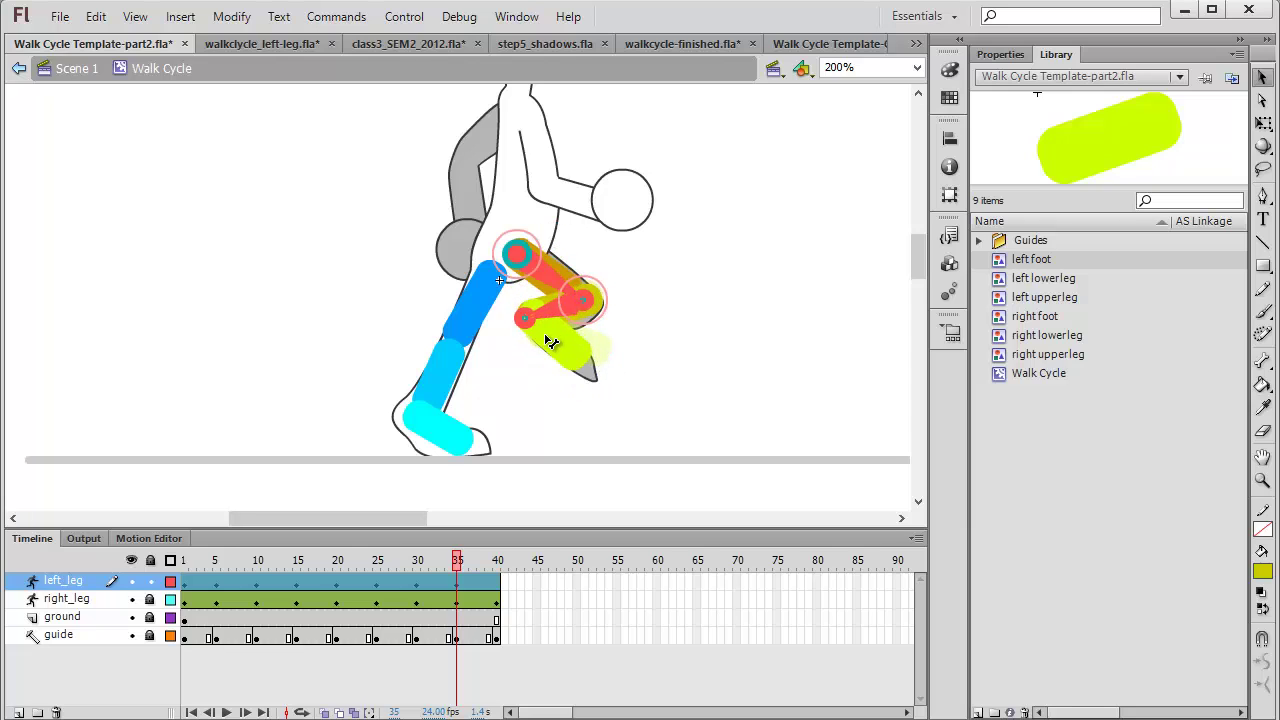
left_click(680, 386)
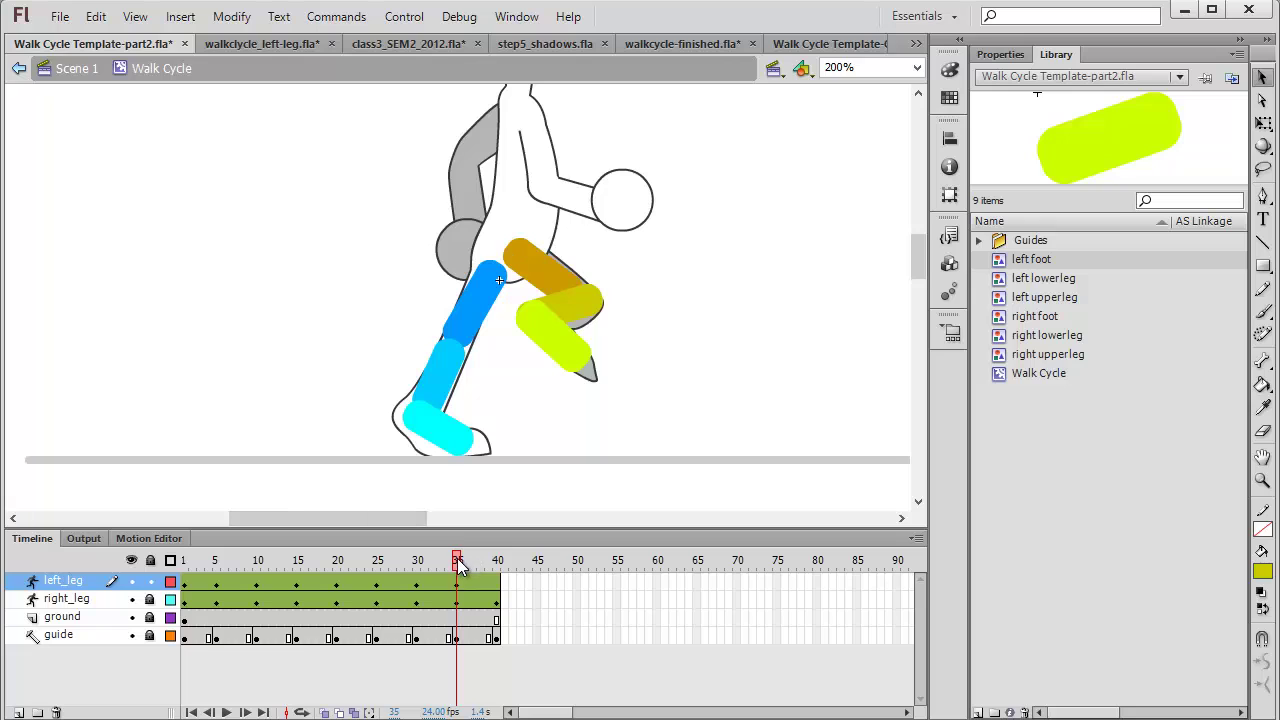
left_click_drag(459, 564, 330, 564)
Copy the left_leg pose from frame 1 and paste it onto frame 40.
key("Return")
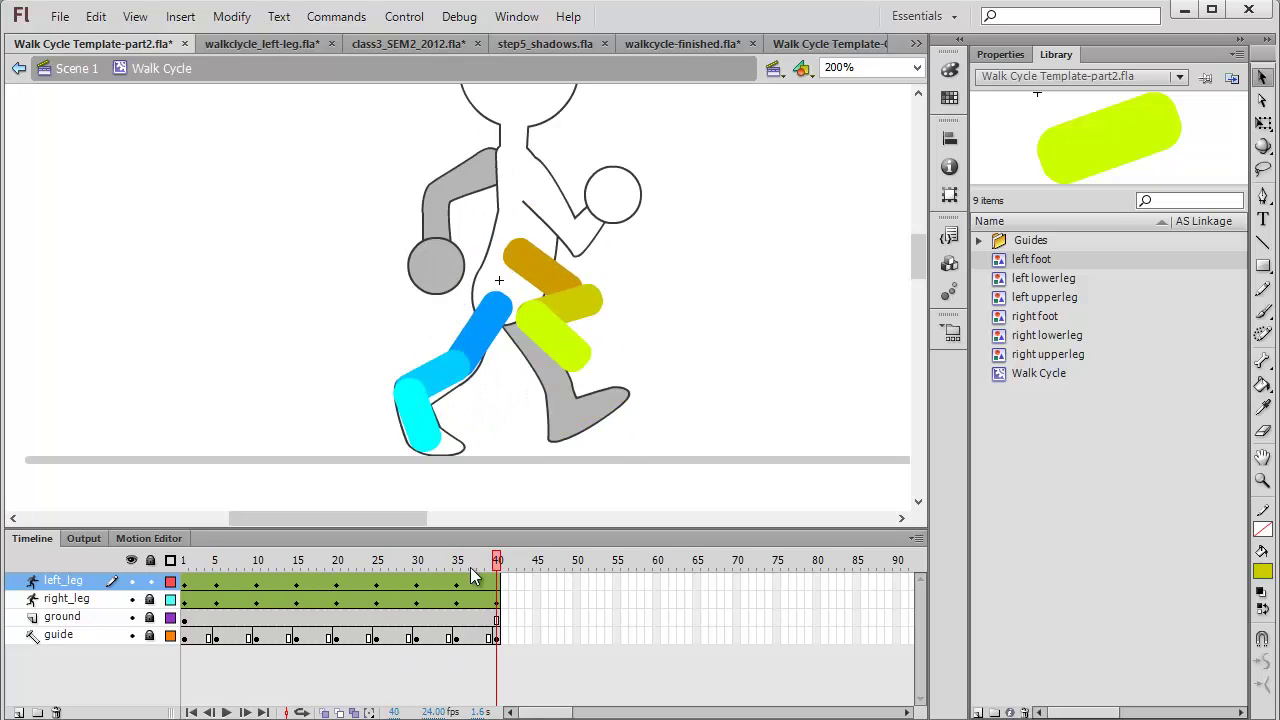
left_click(188, 590)
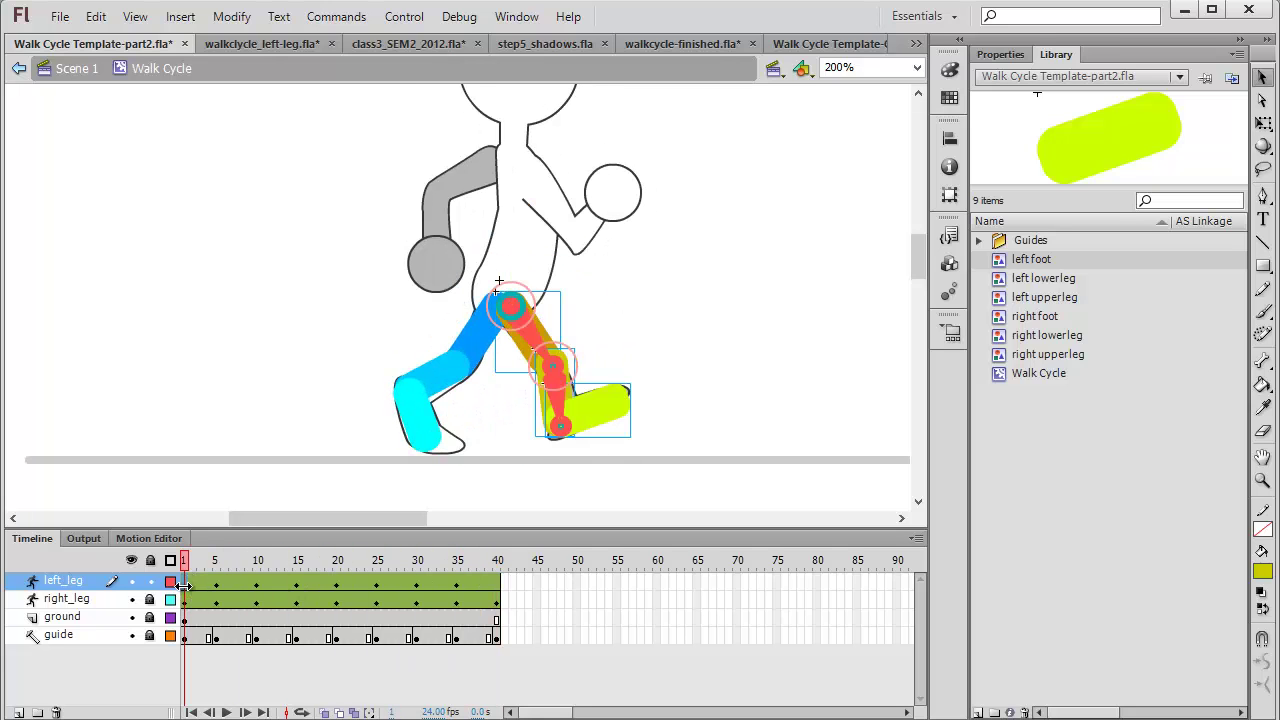
right_click(188, 590)
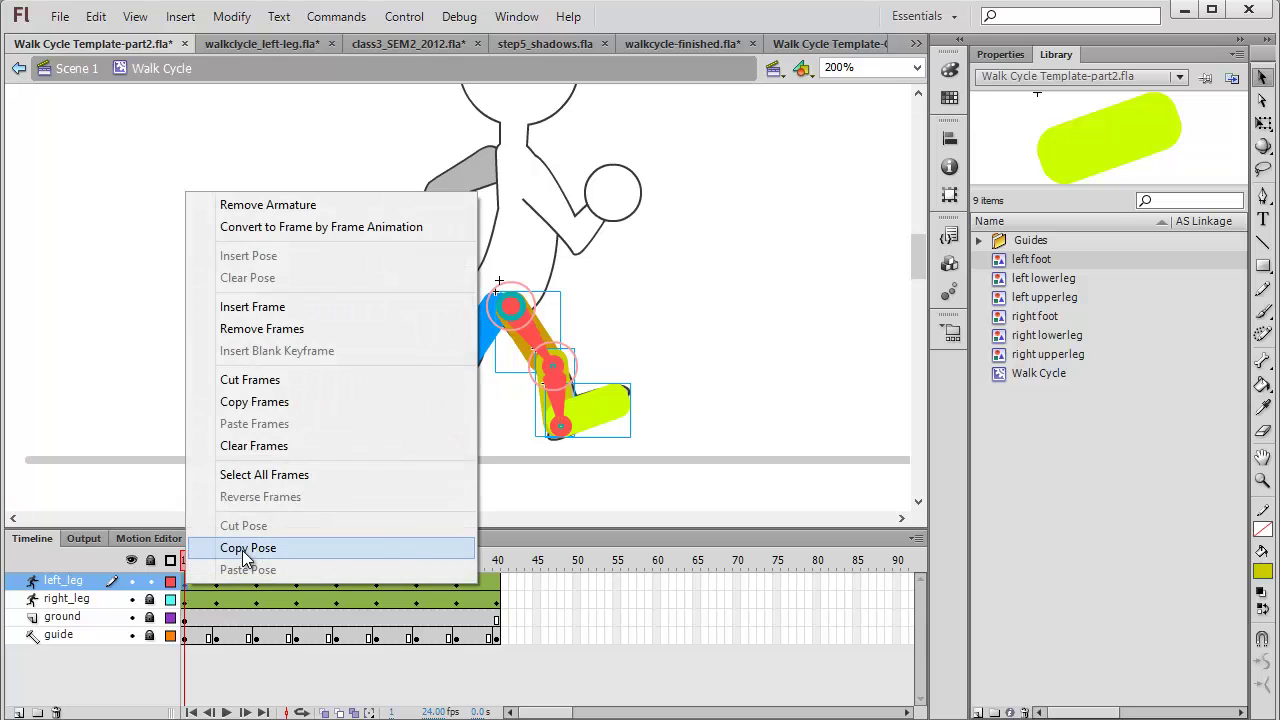
left_click(262, 546)
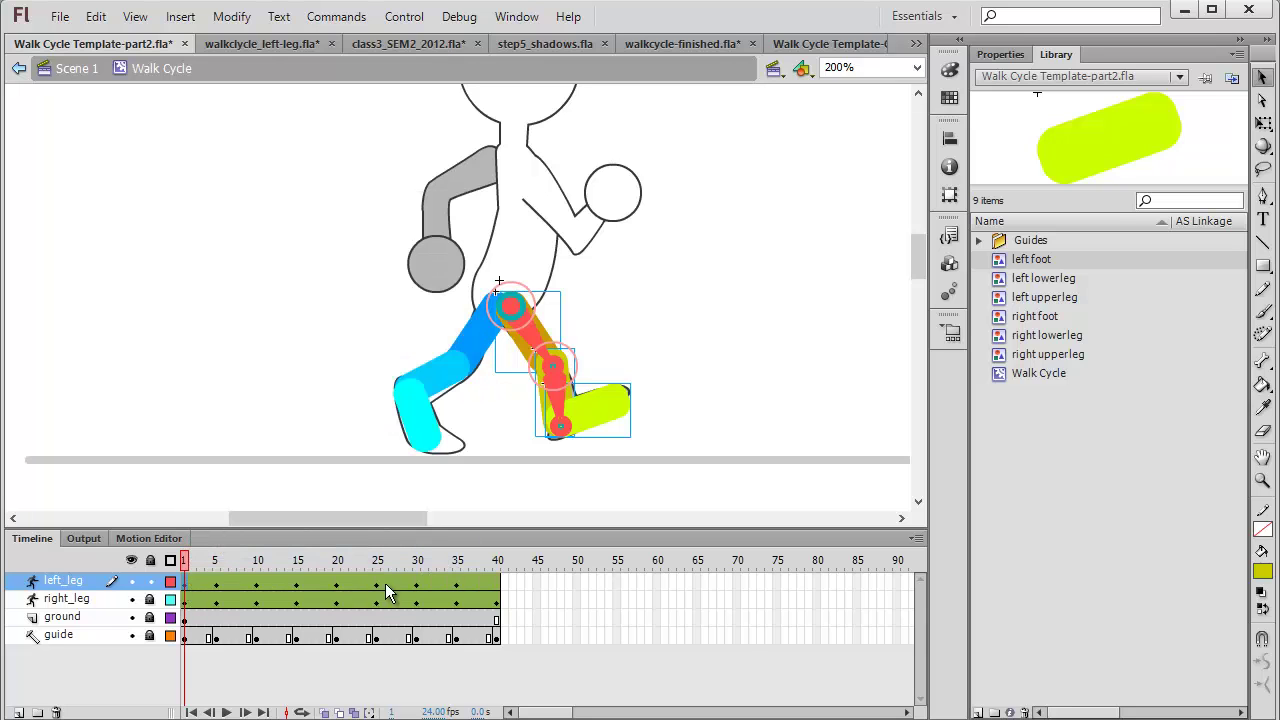
left_click(497, 590)
right_click(497, 585)
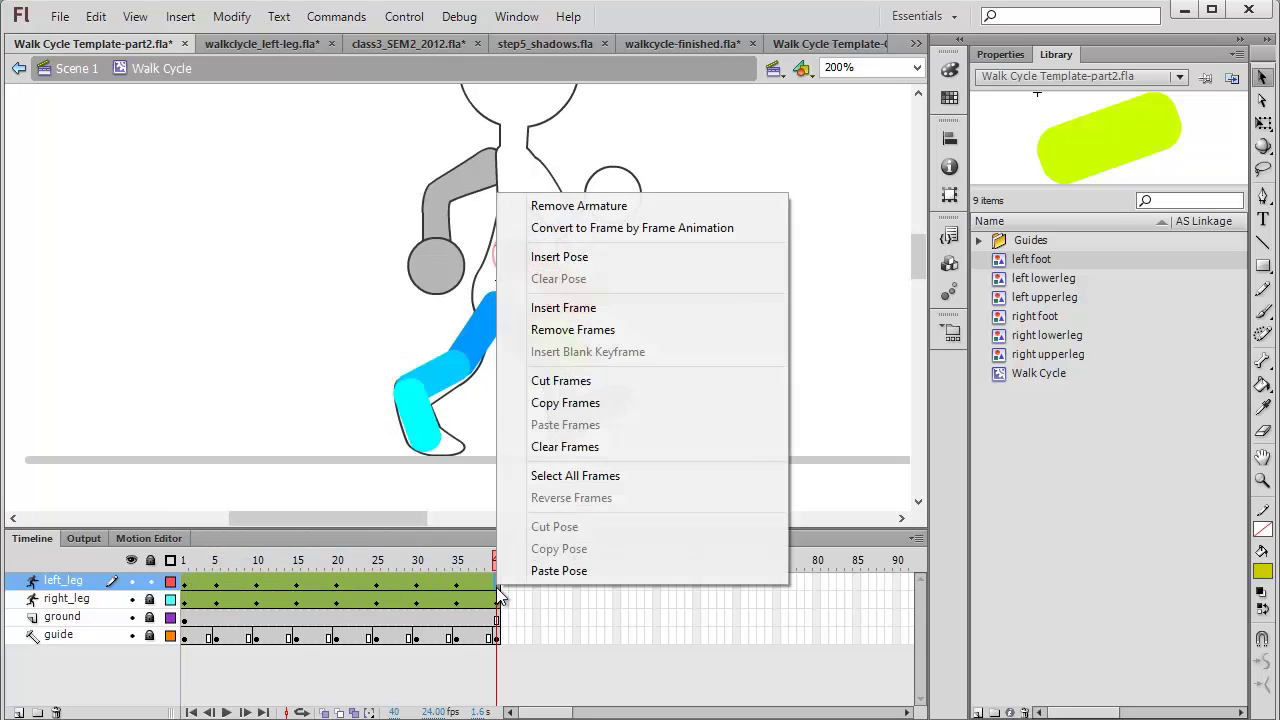
left_click(549, 574)
mouse_move(497, 560)
left_mouse_down()
mouse_move(205, 560)
mouse_move(507, 582)
left_mouse_up()
key("ctrl+Return")
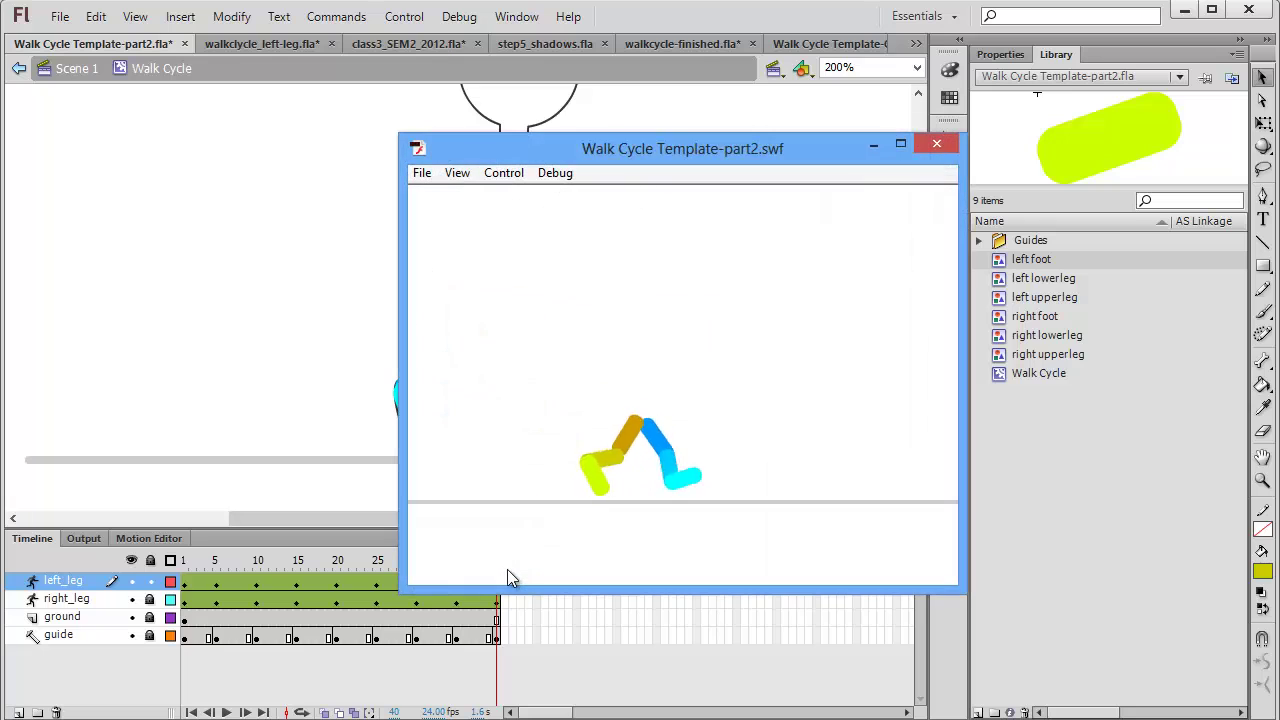
left_click(946, 147)
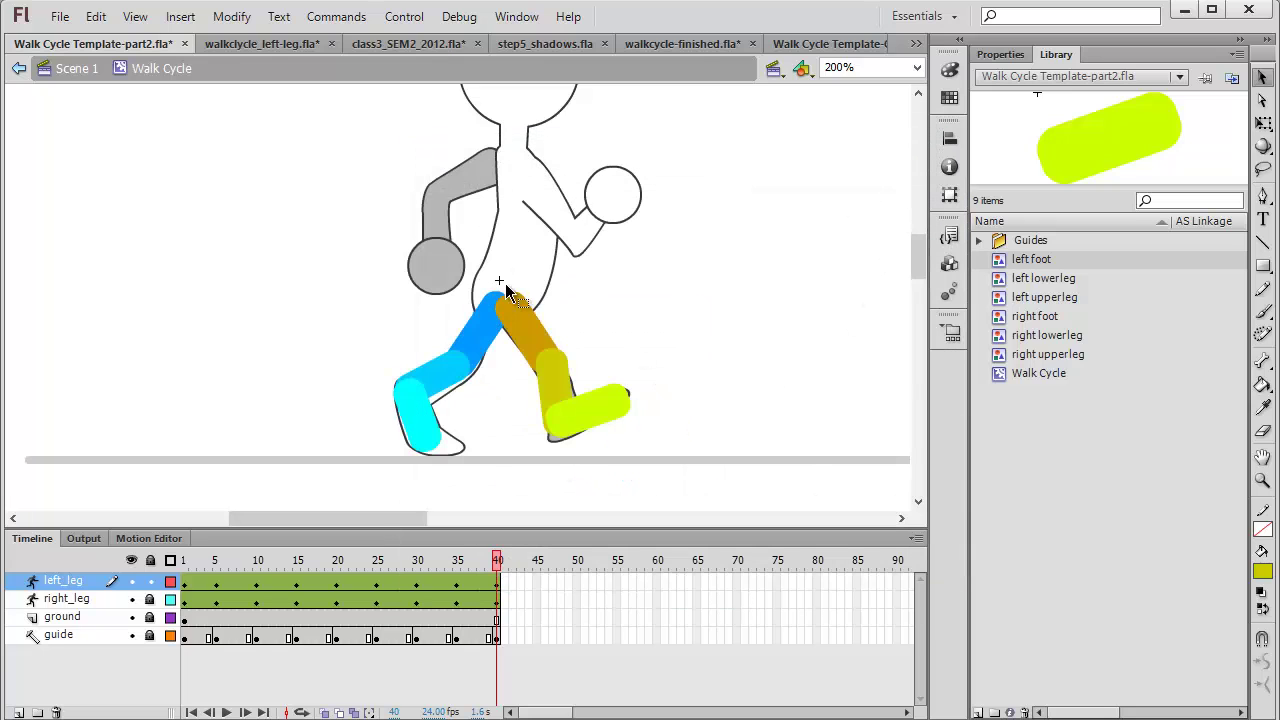
left_click_drag(920, 256, 920, 250)
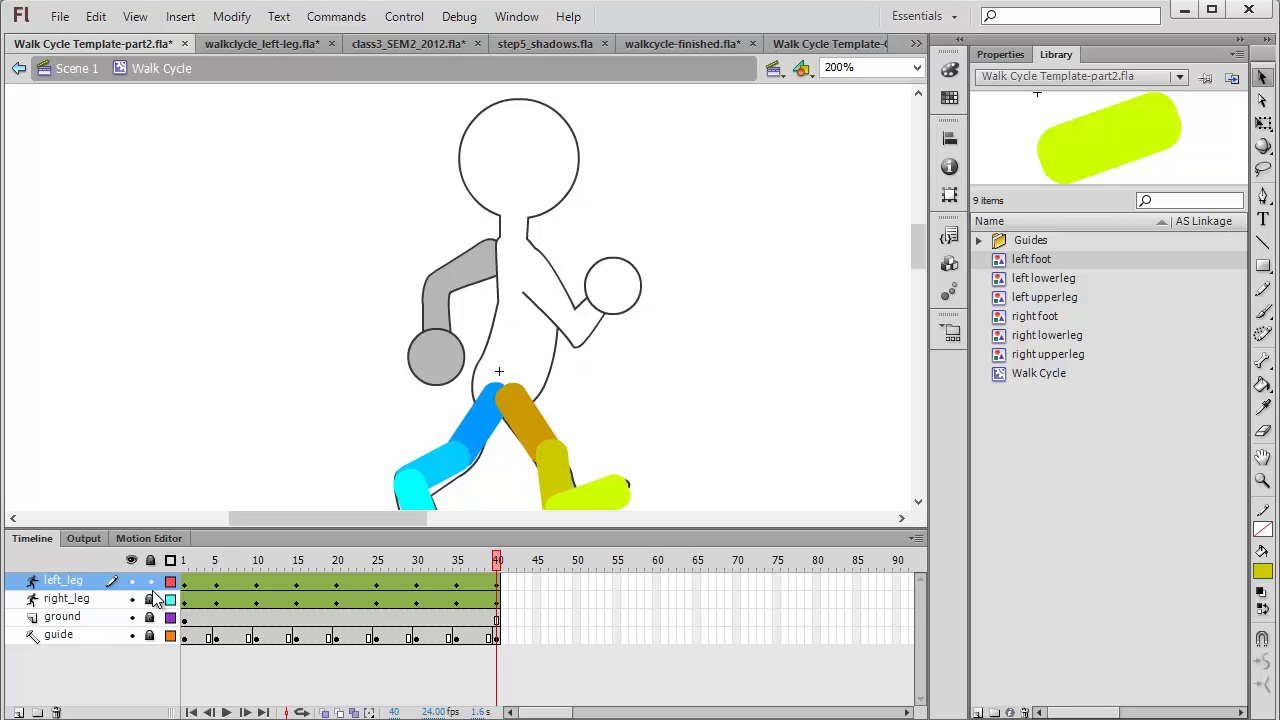
Add a new layer above left_leg and name it 'body'.
left_click(18, 712)
double_click(70, 581)
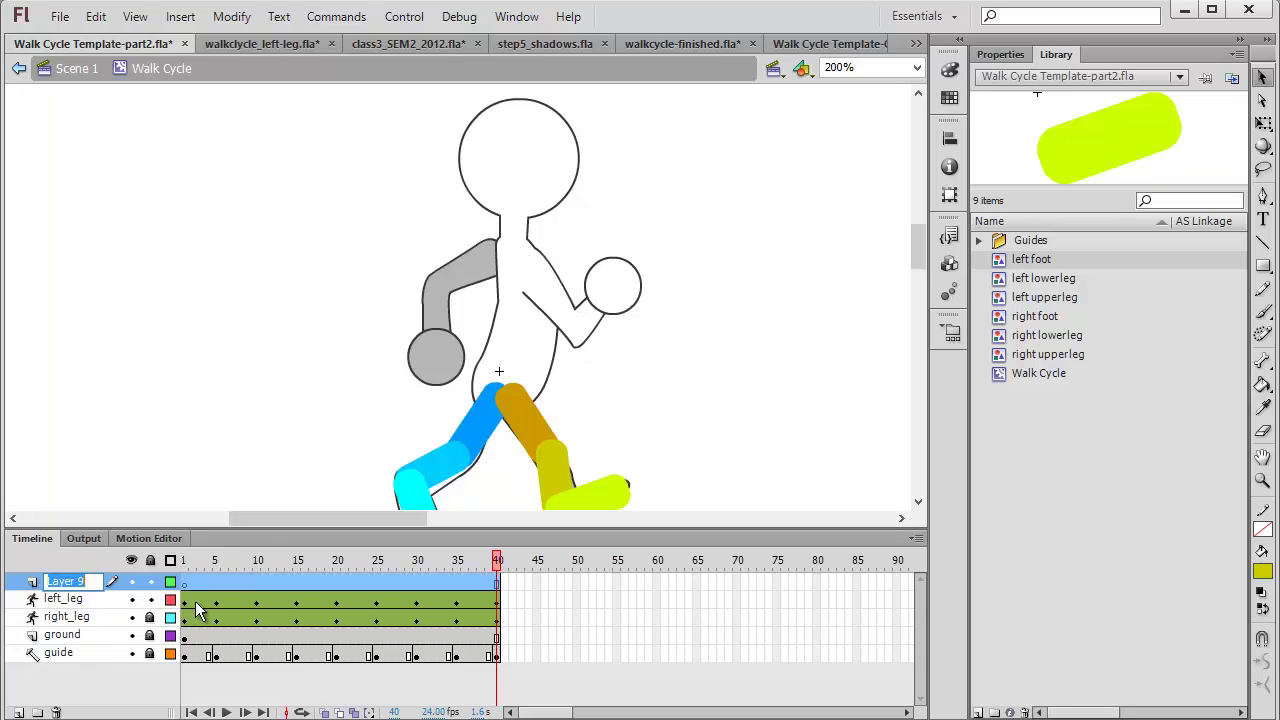
type("body")
key("Return")
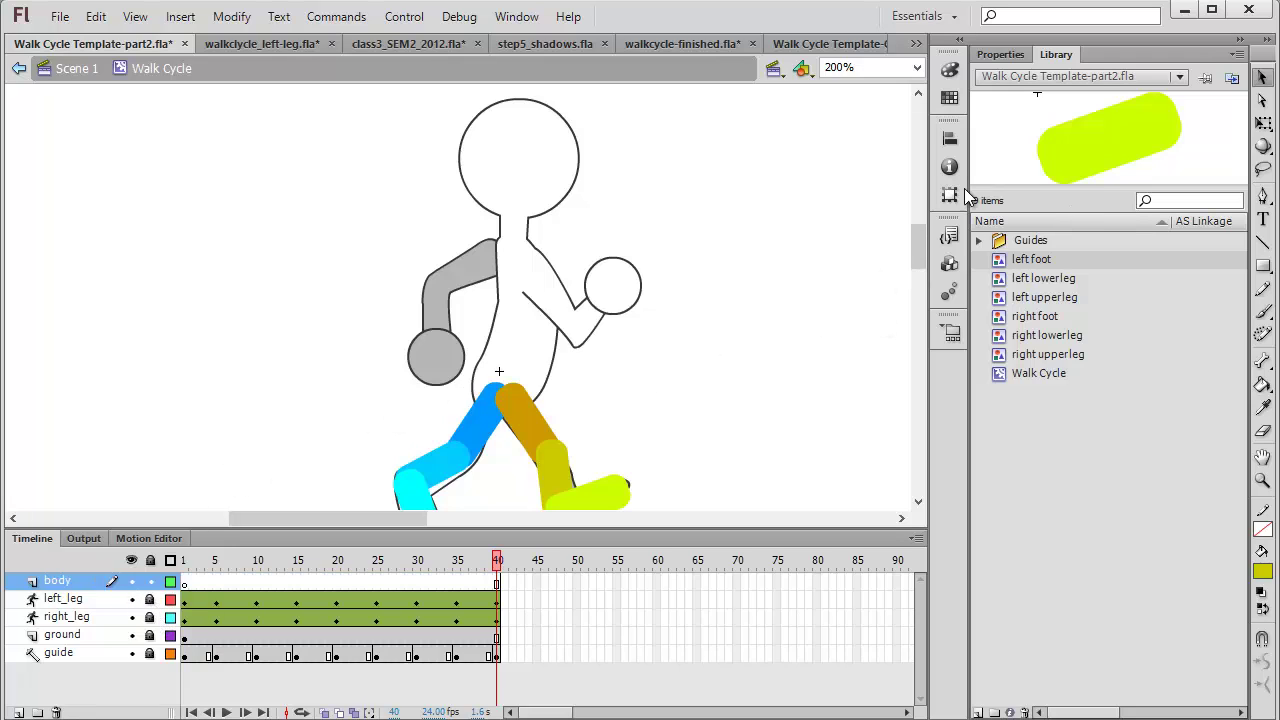
Switch to the Oval tool with a green #00CC99 fill, then save the file.
left_click(1262, 264)
left_click(1249, 288)
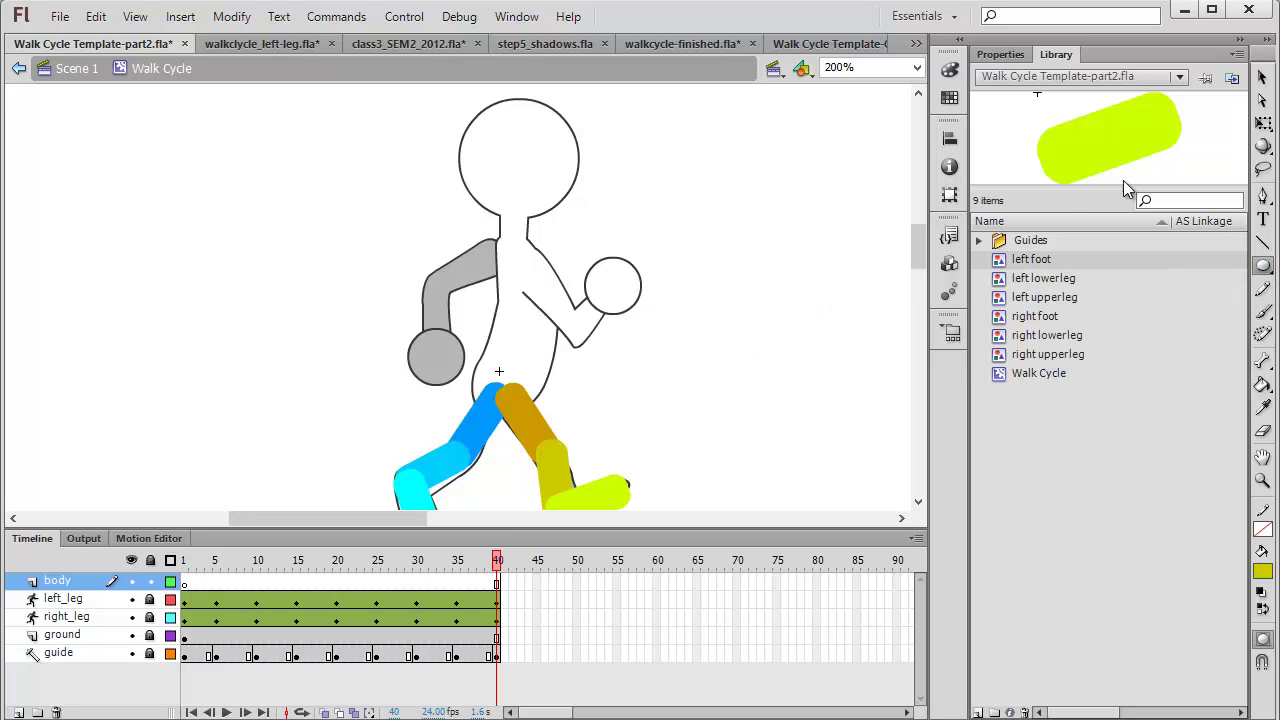
left_click(1001, 55)
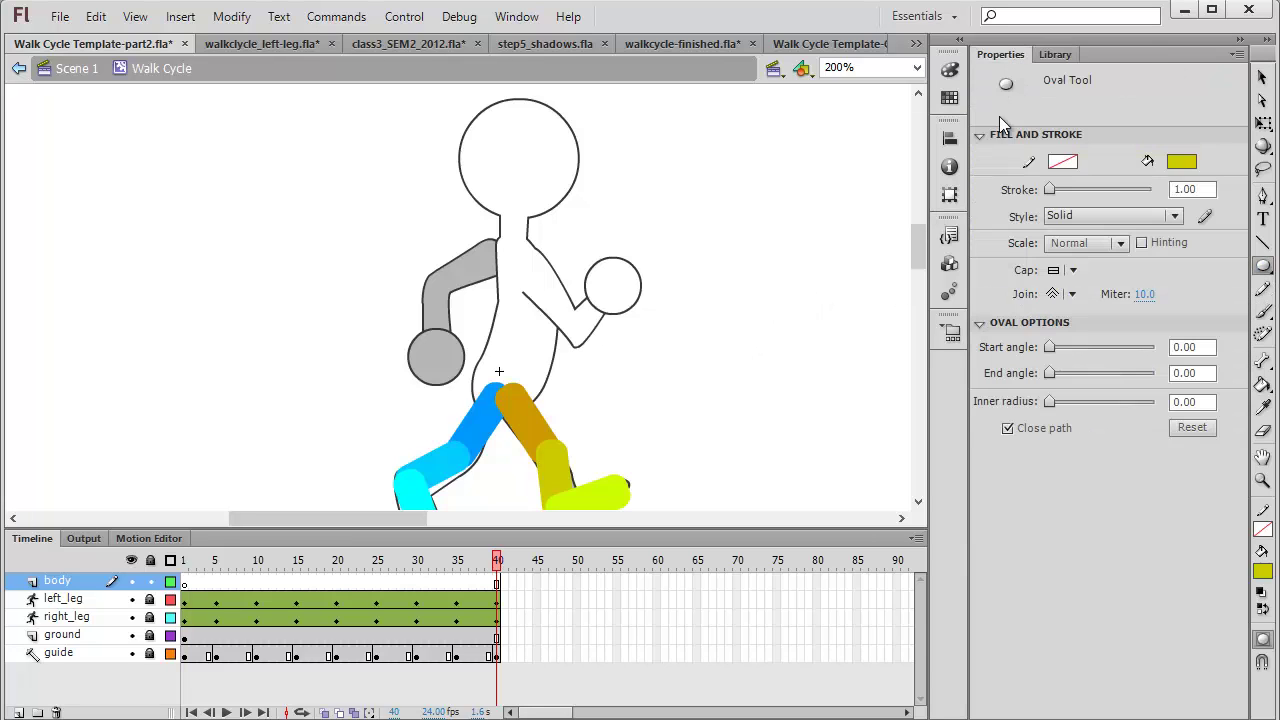
left_click(1181, 163)
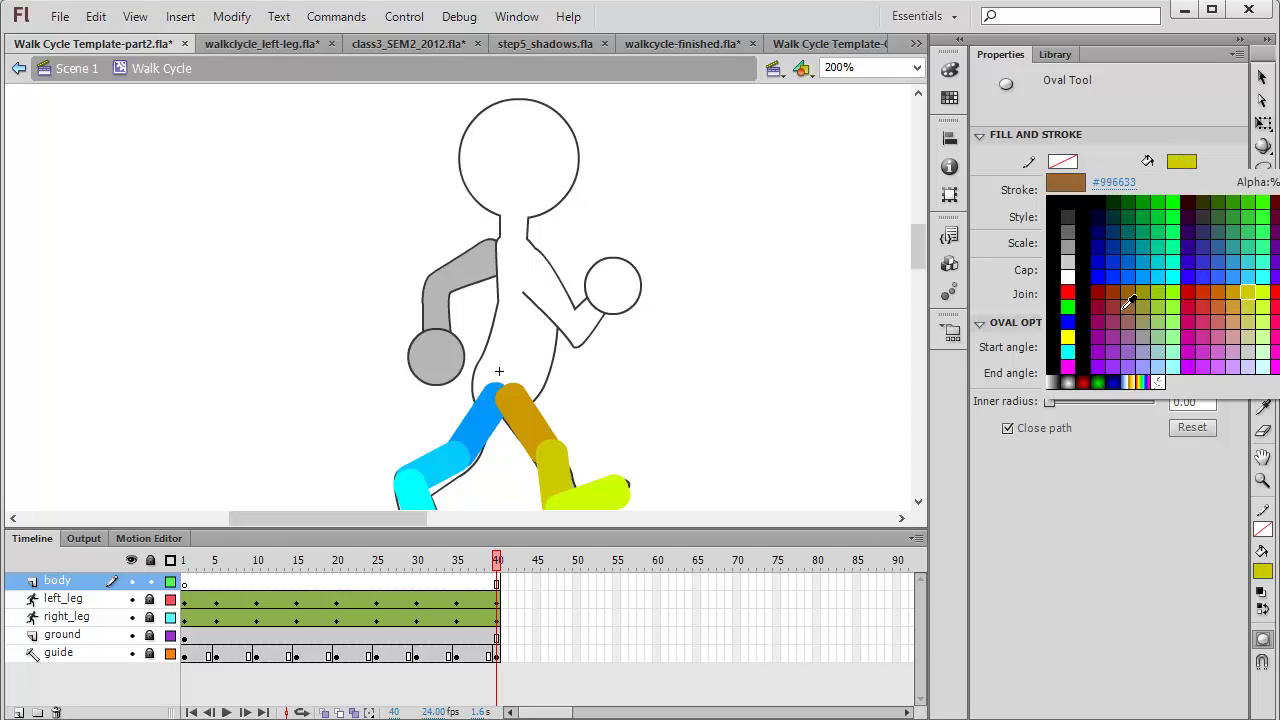
left_click(1162, 236)
key("ctrl+s")
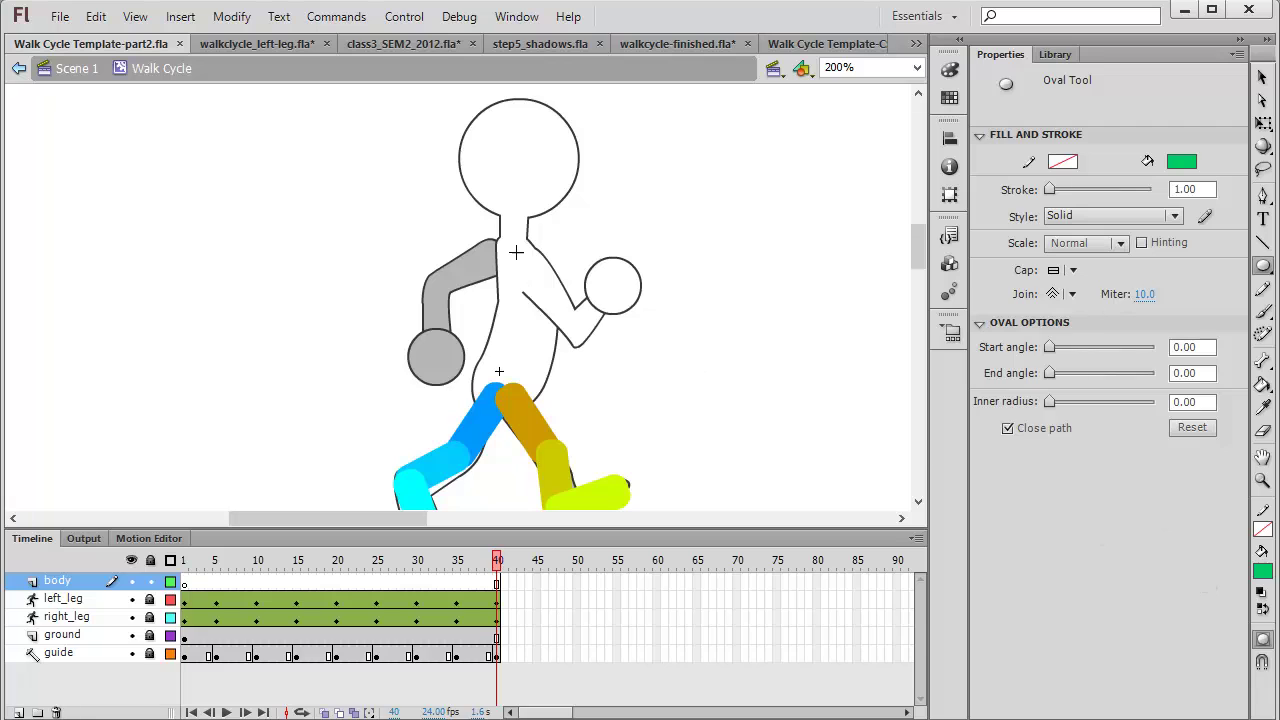
Draw a green ellipse over the torso and pull its top, right and lower-left edges into a body shape.
left_click_drag(469, 224, 559, 426)
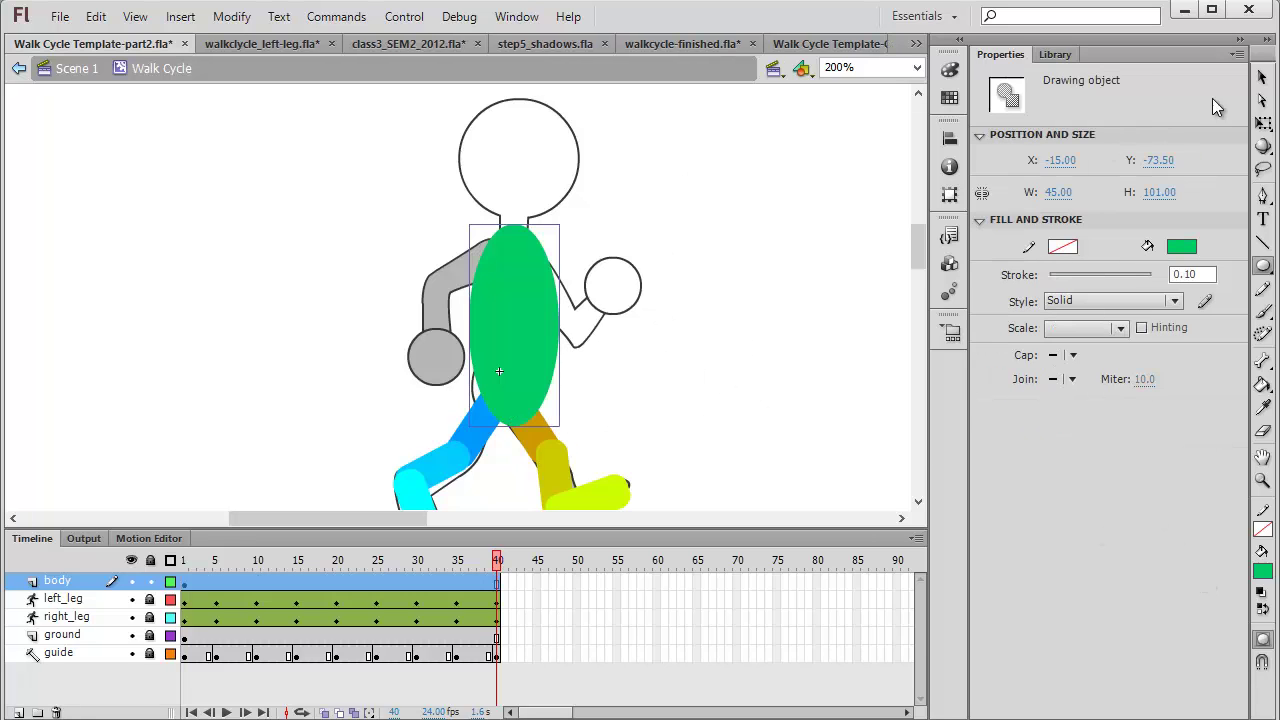
left_click(1262, 78)
left_click(592, 331)
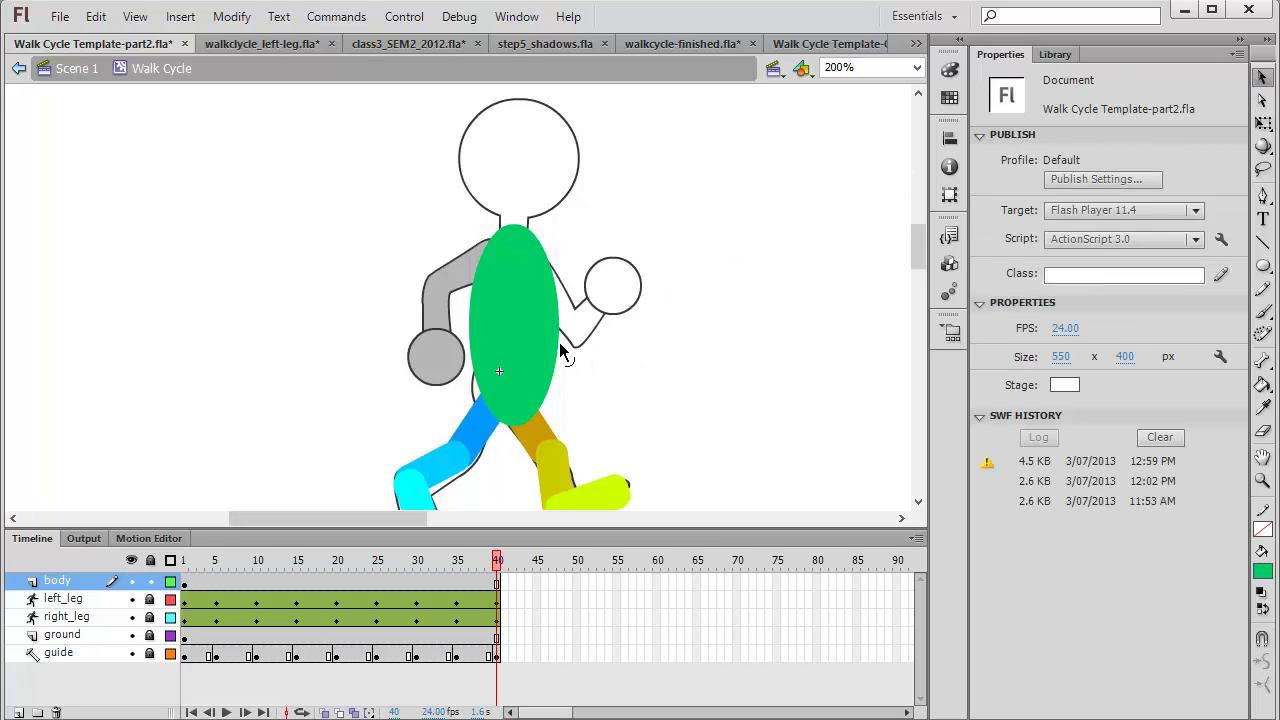
left_click_drag(548, 358, 487, 273)
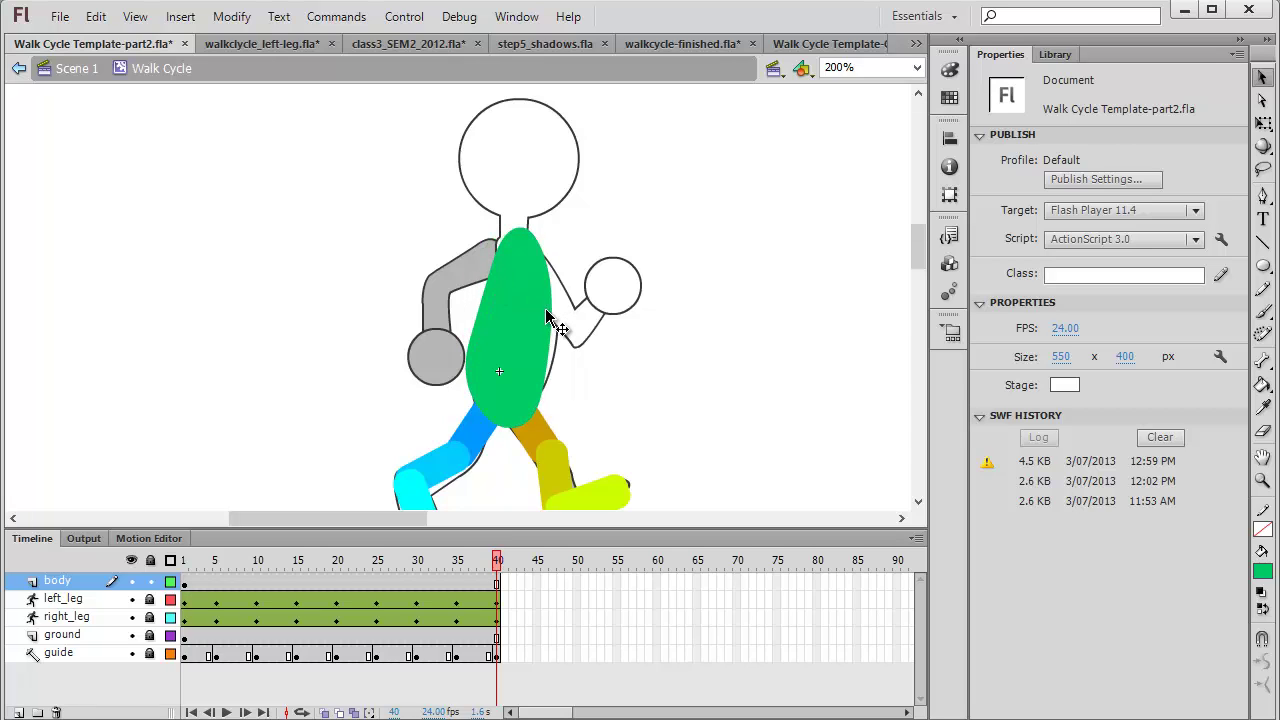
left_click_drag(551, 318, 564, 320)
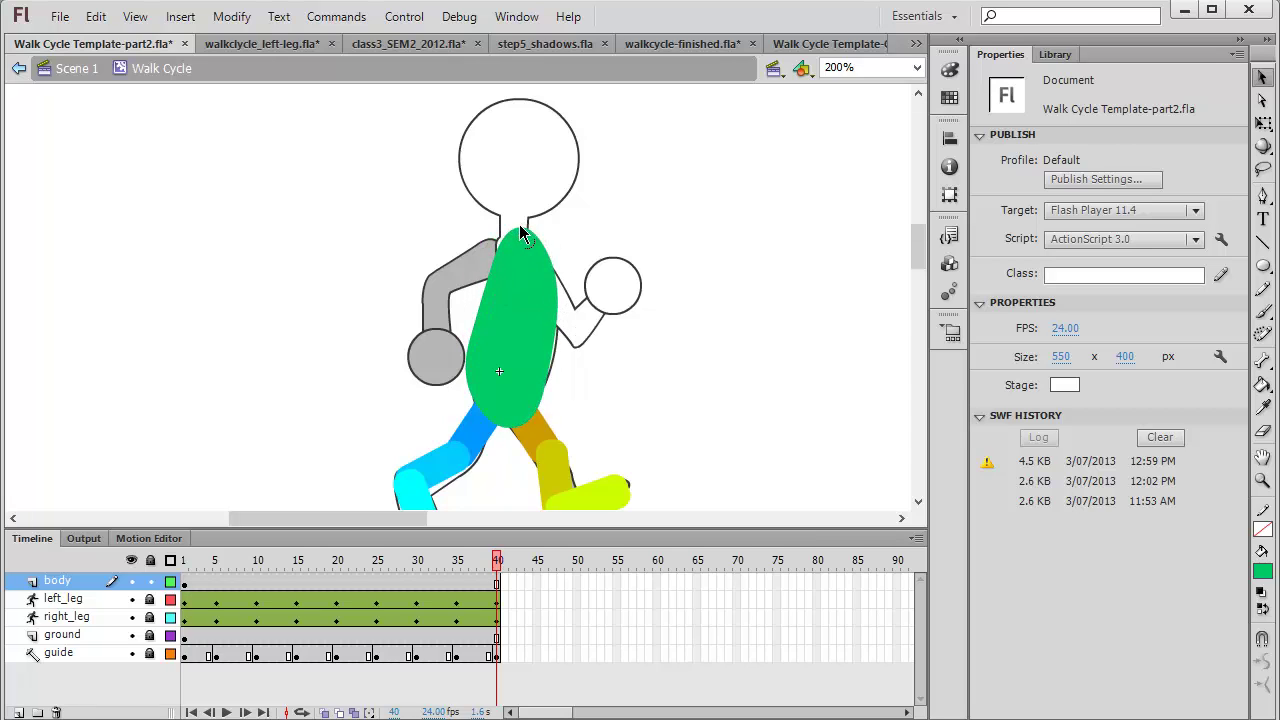
left_click_drag(517, 226, 522, 250)
left_click_drag(553, 352, 561, 348)
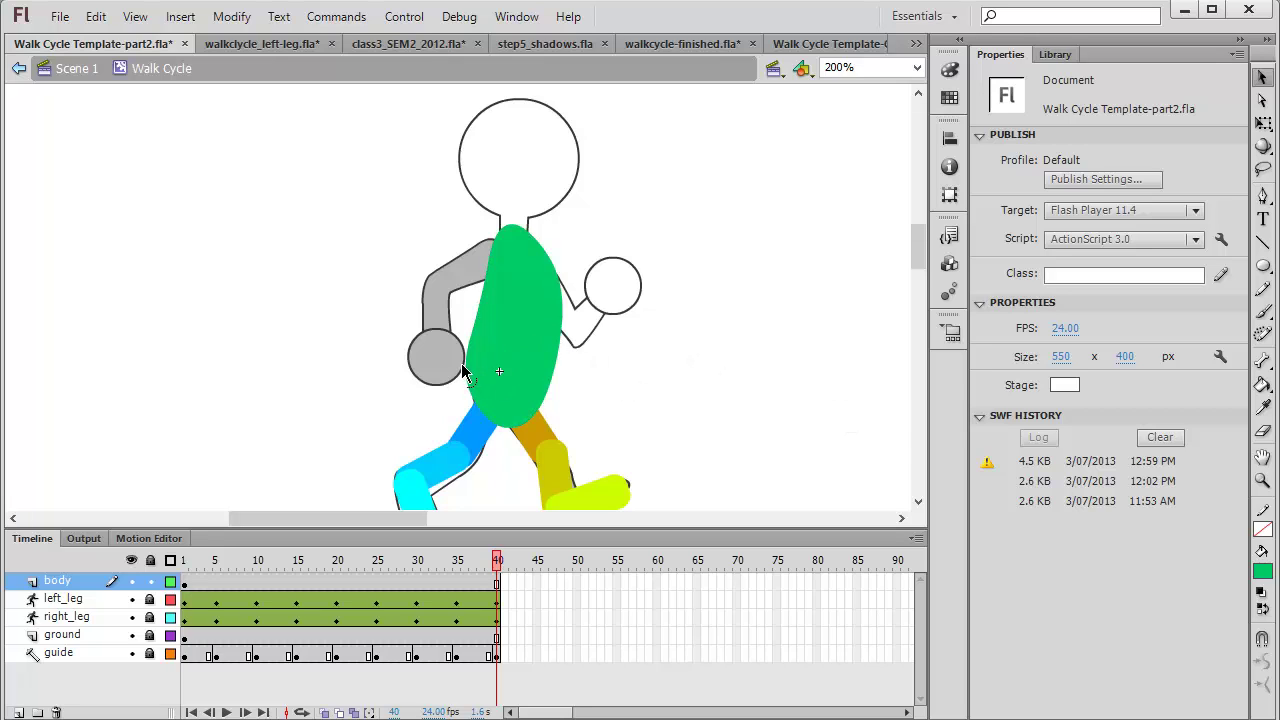
left_click_drag(473, 372, 468, 372)
Hide the body, leg and ground layers, rewind to frame 1, then reshow the body layer and select its shape.
left_click_drag(131, 581, 132, 636)
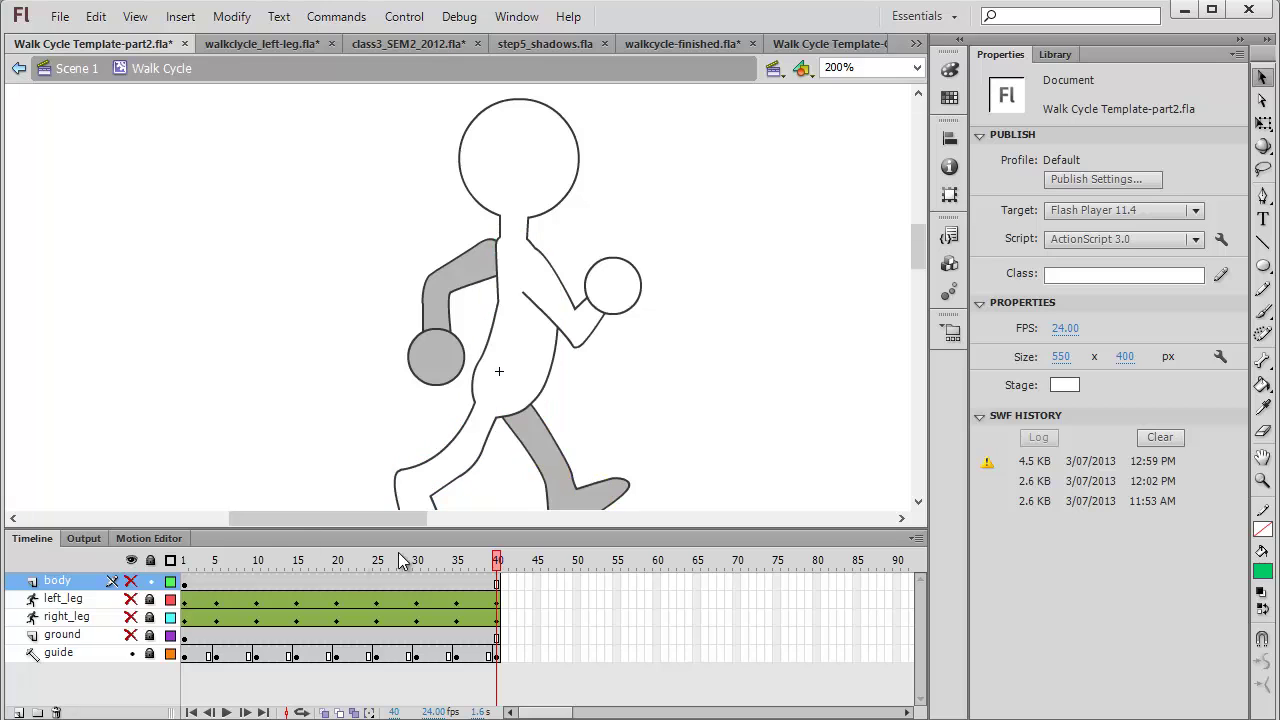
left_click_drag(503, 562, 172, 563)
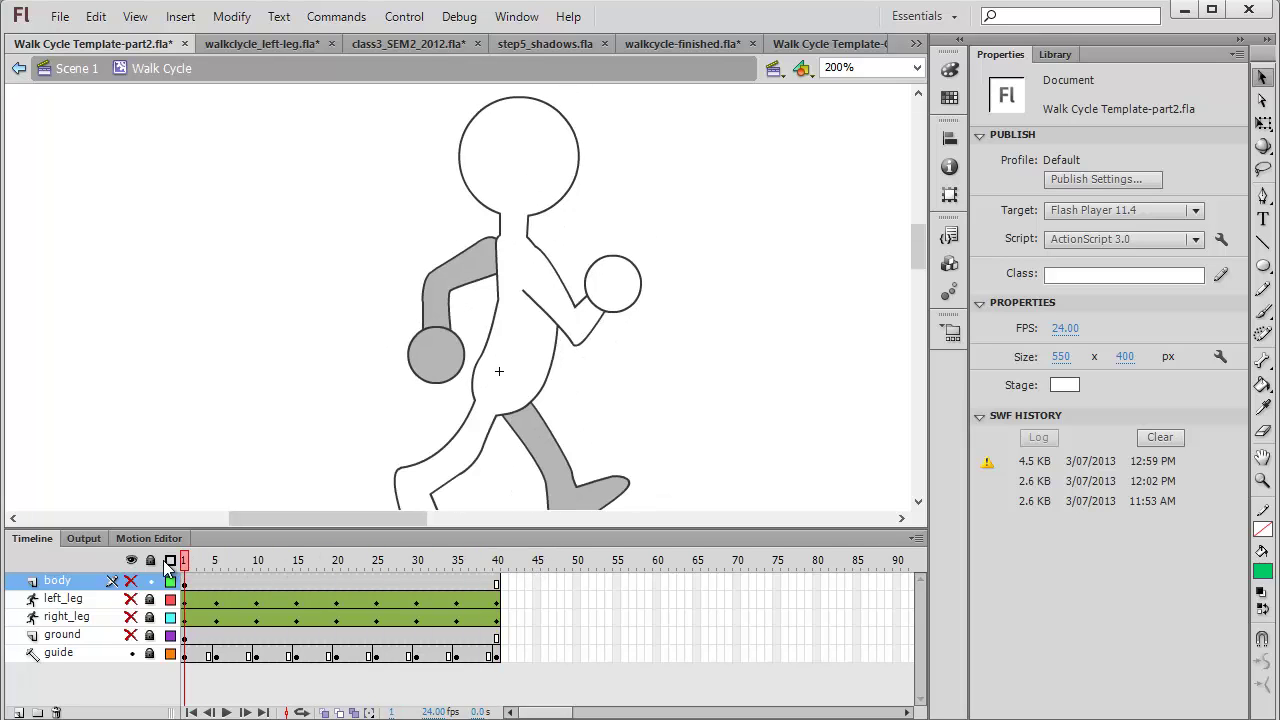
left_click(185, 582)
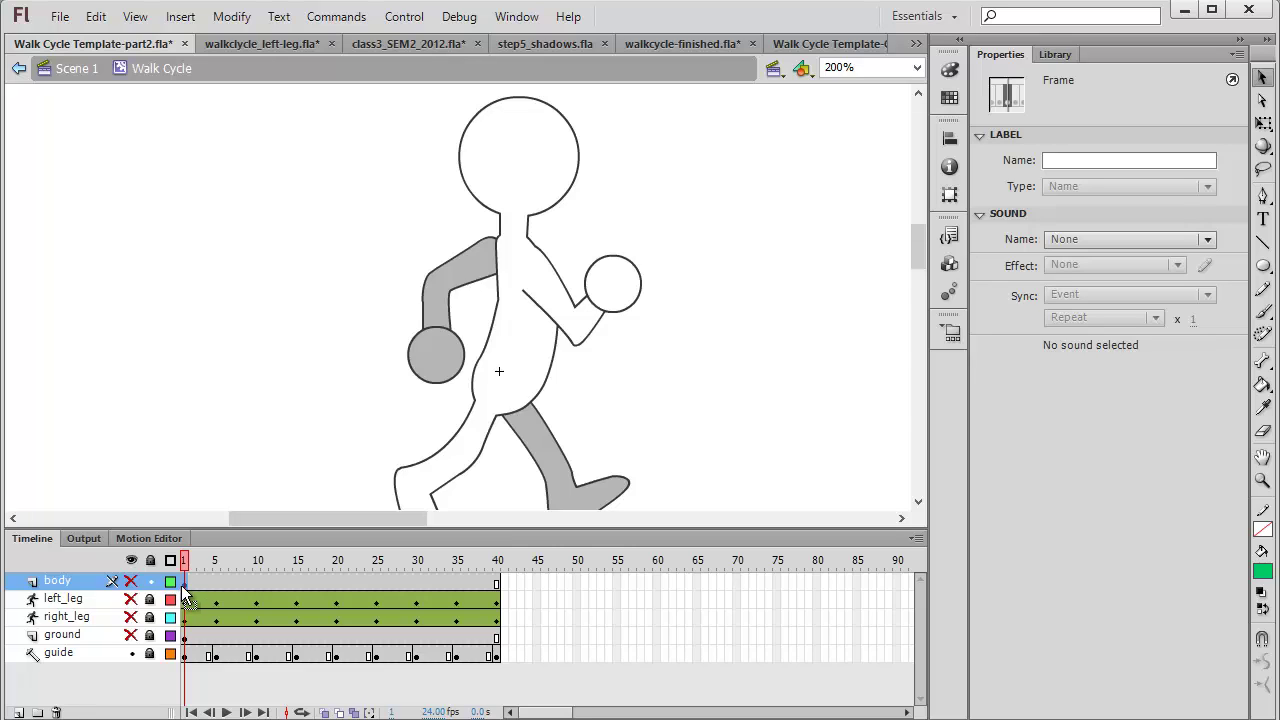
left_click(131, 581)
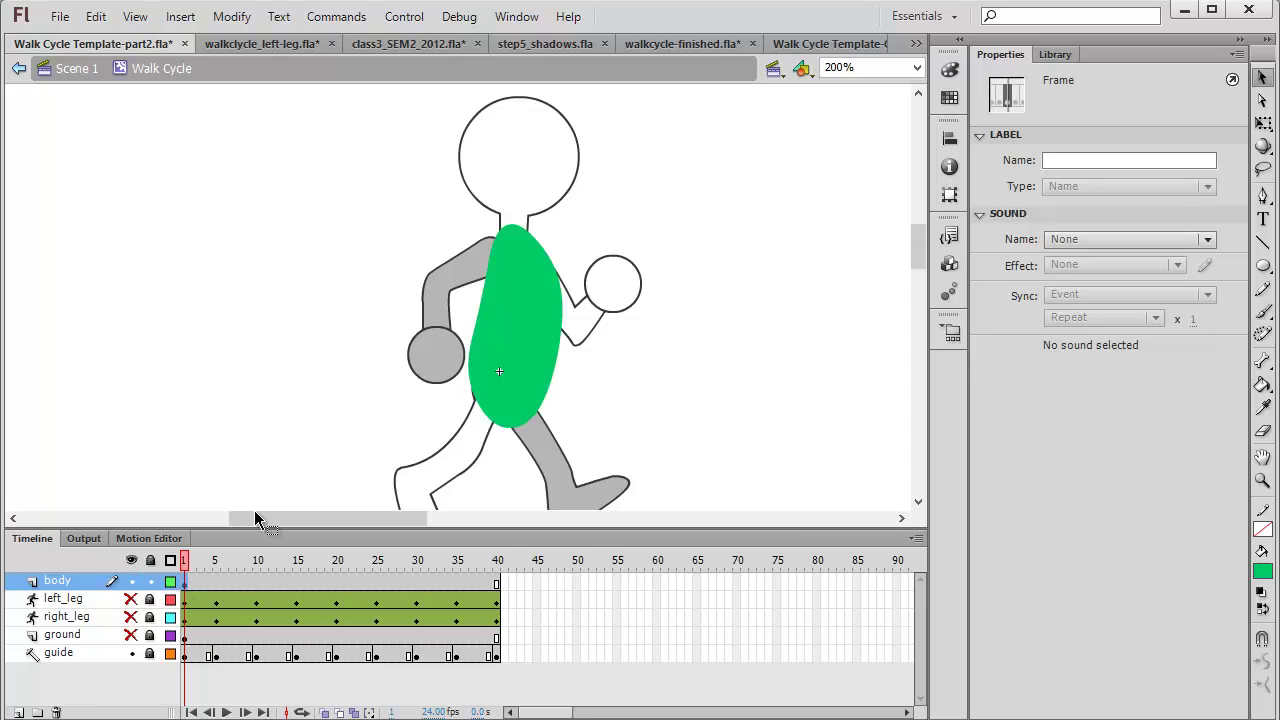
left_click(537, 420)
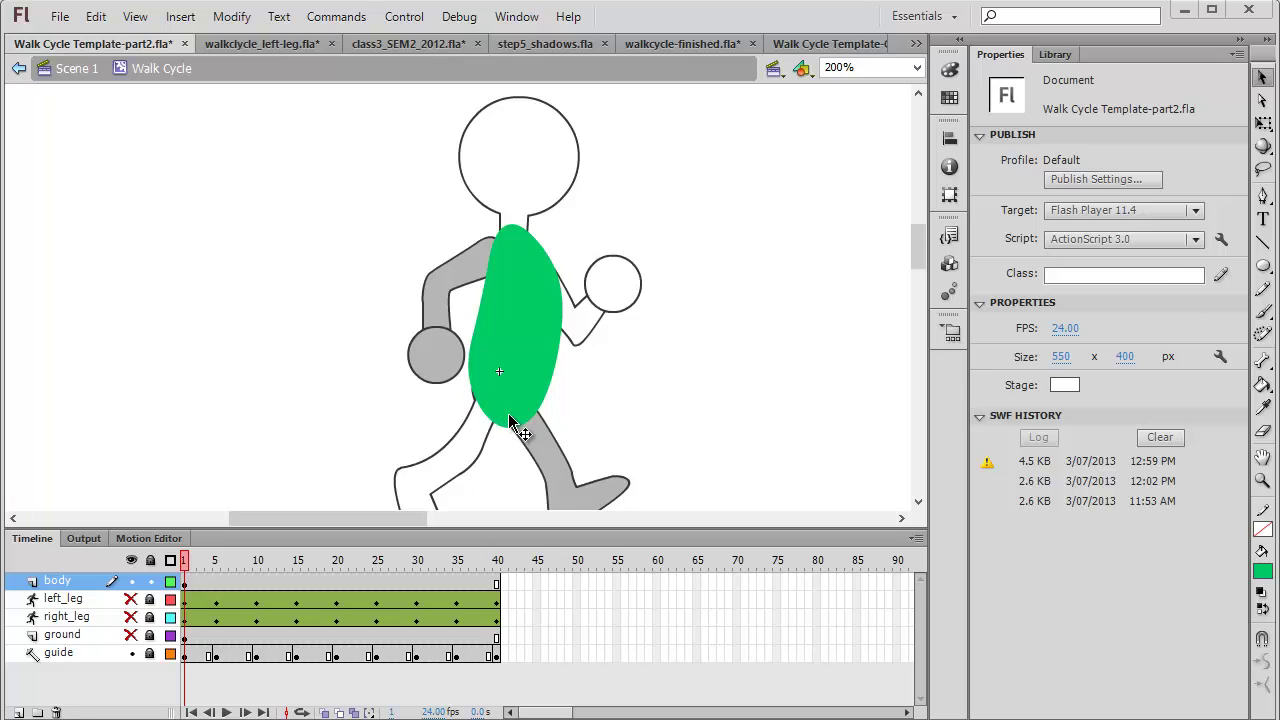
left_click(510, 422)
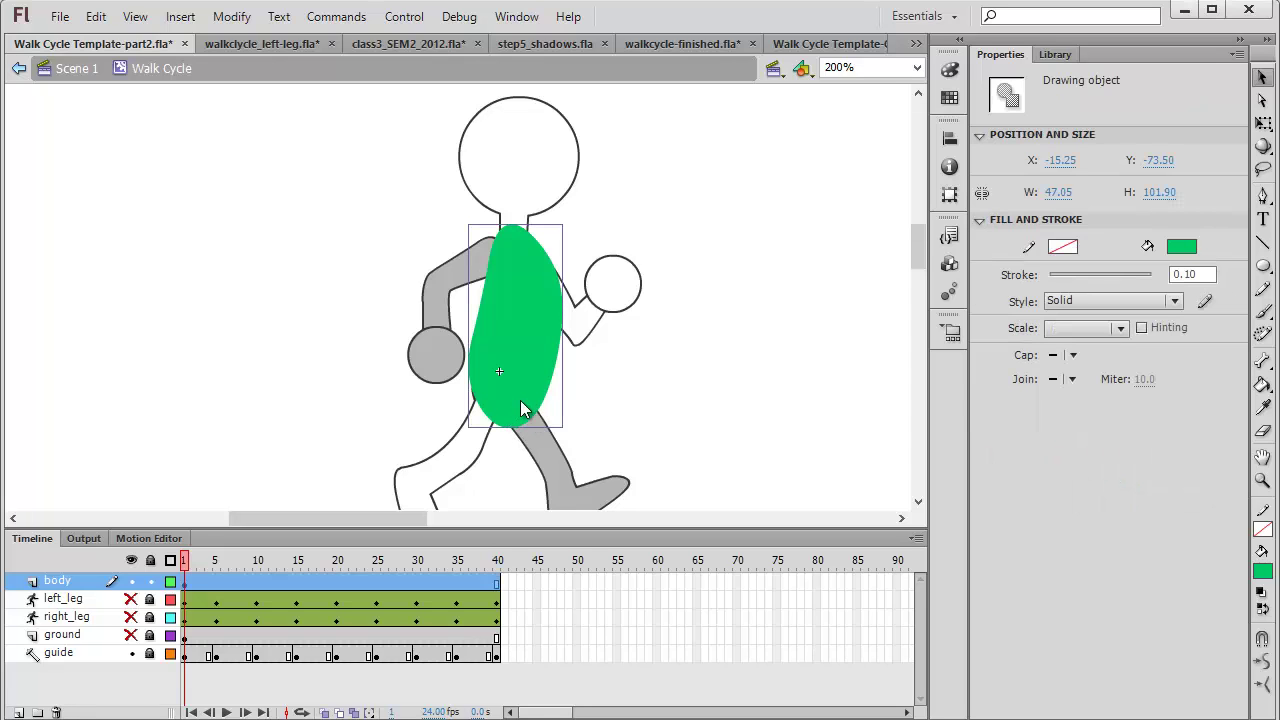
Convert the green torso into a graphic symbol named 'body'.
key("F8")
type("body")
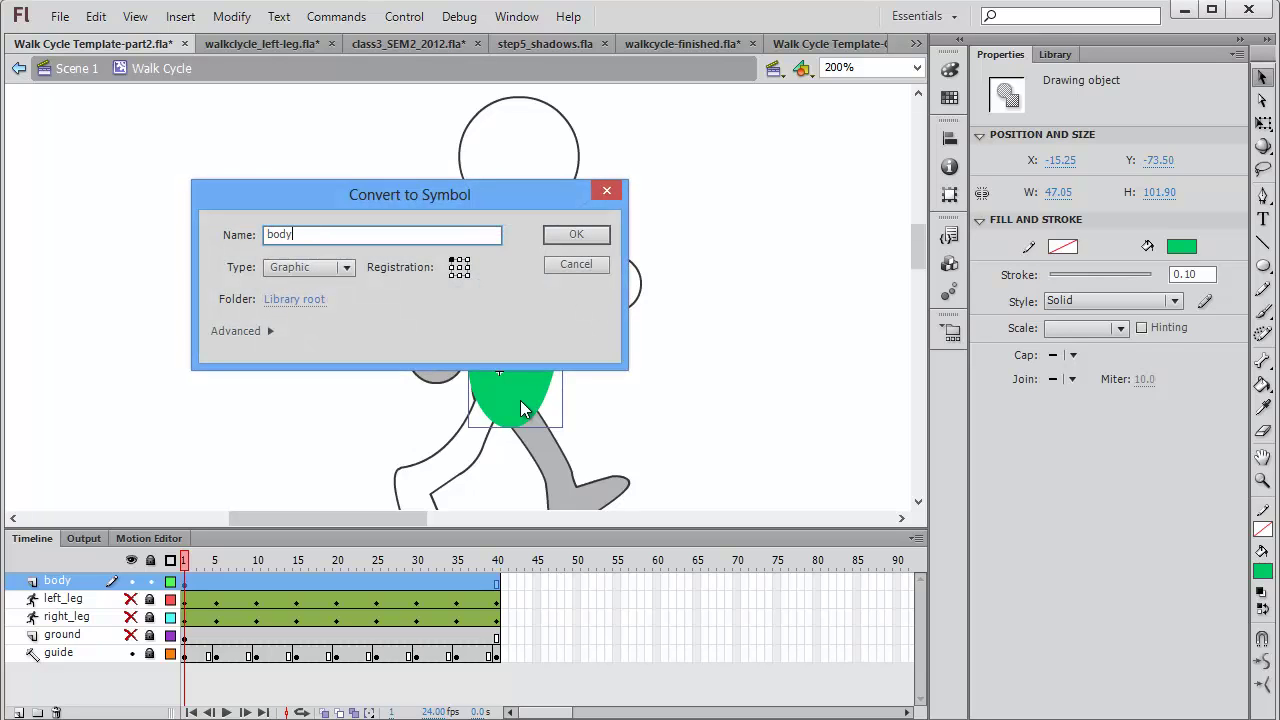
left_click(603, 232)
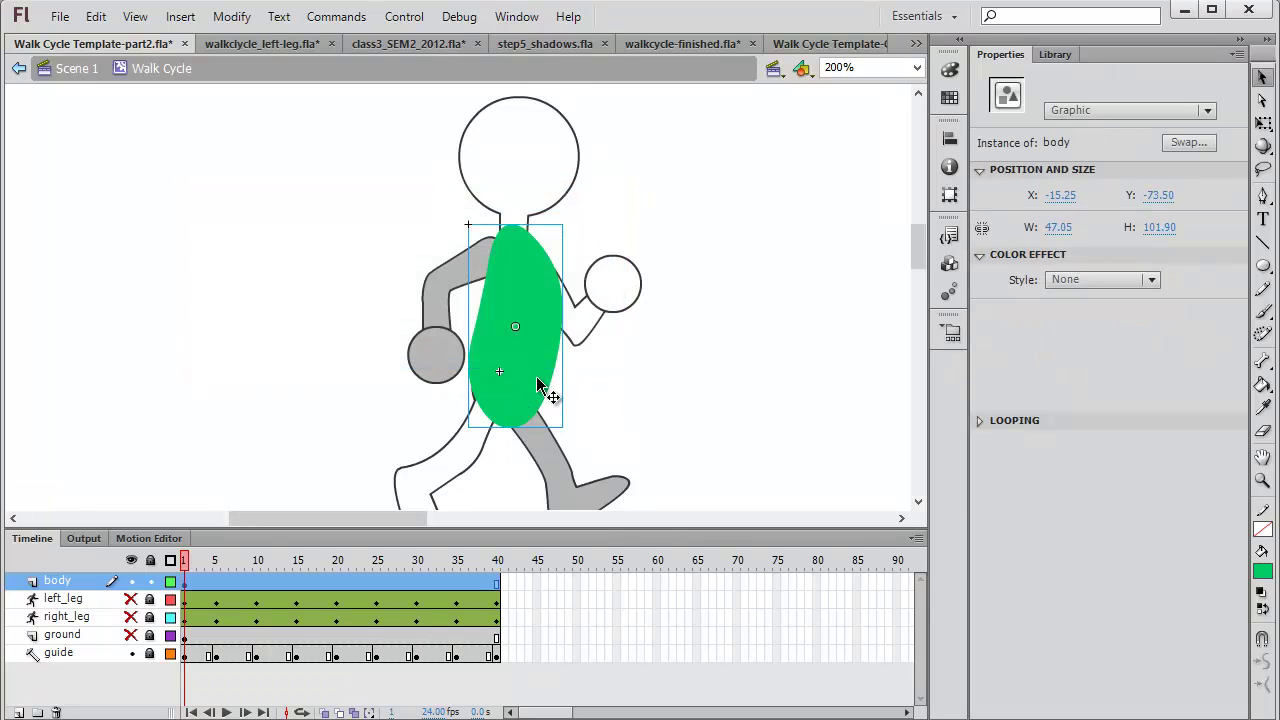
Give the body layer a motion tween starting at frame 1 and scrub to preview it.
left_click(191, 583)
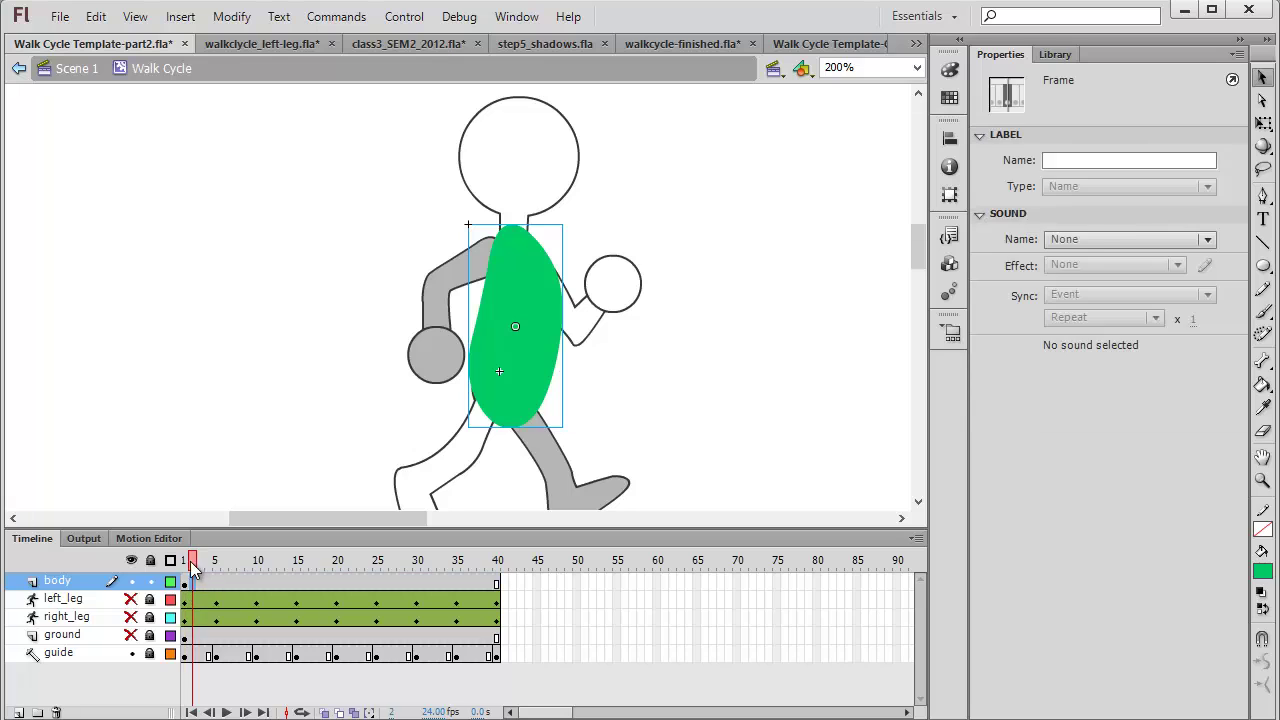
left_click(183, 563)
right_click(185, 584)
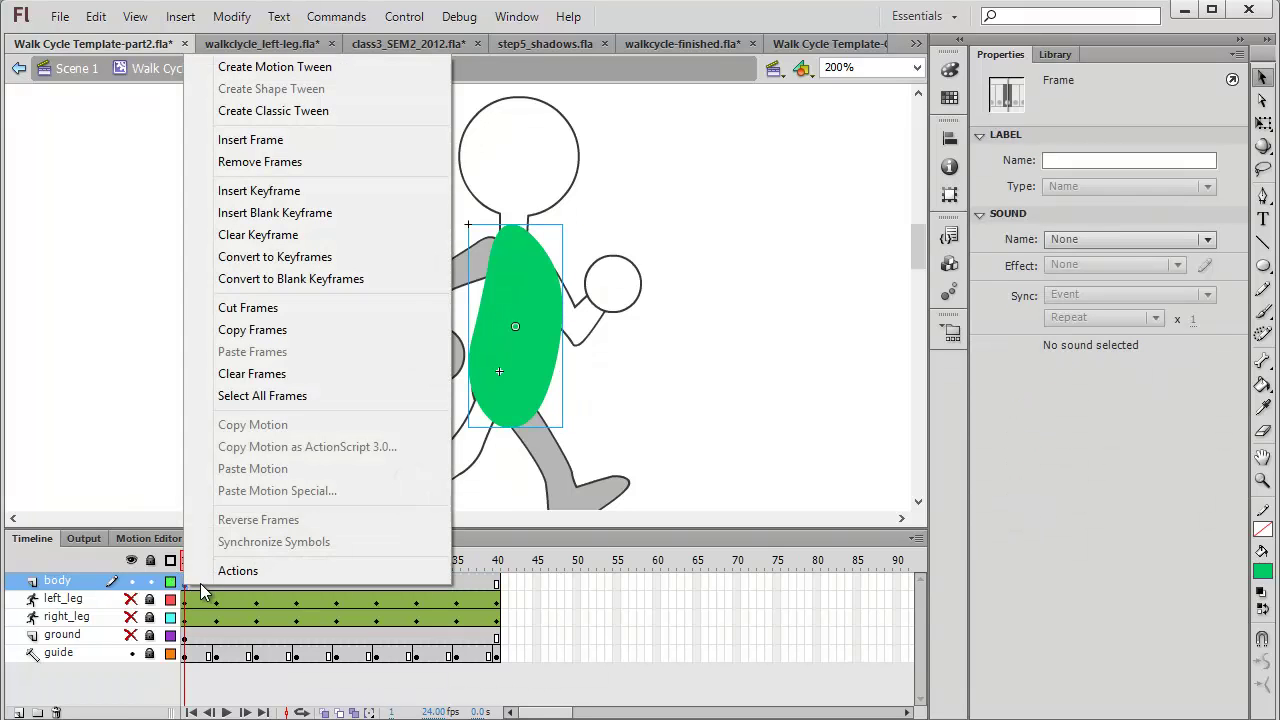
left_click(300, 67)
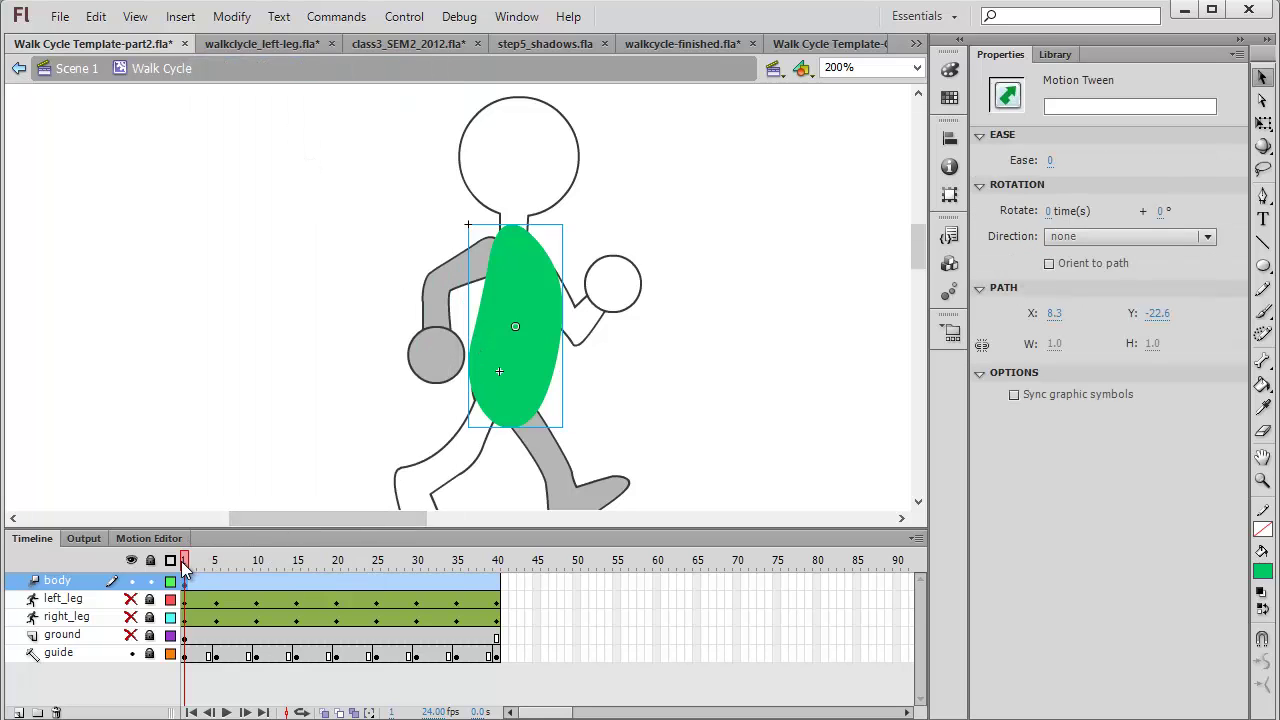
left_click_drag(184, 568, 218, 566)
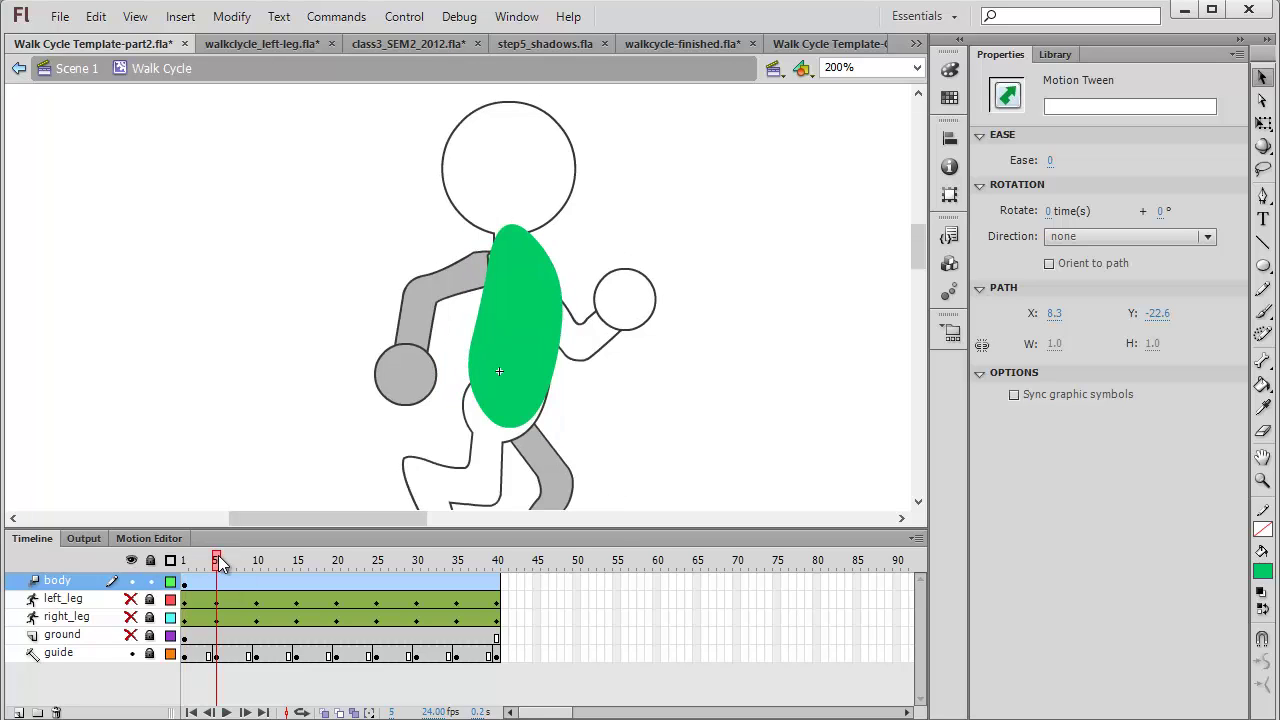
Reposition the body instance at frames 5, 10 and 15 of the tween.
left_click(482, 412)
left_click_drag(525, 400, 517, 421)
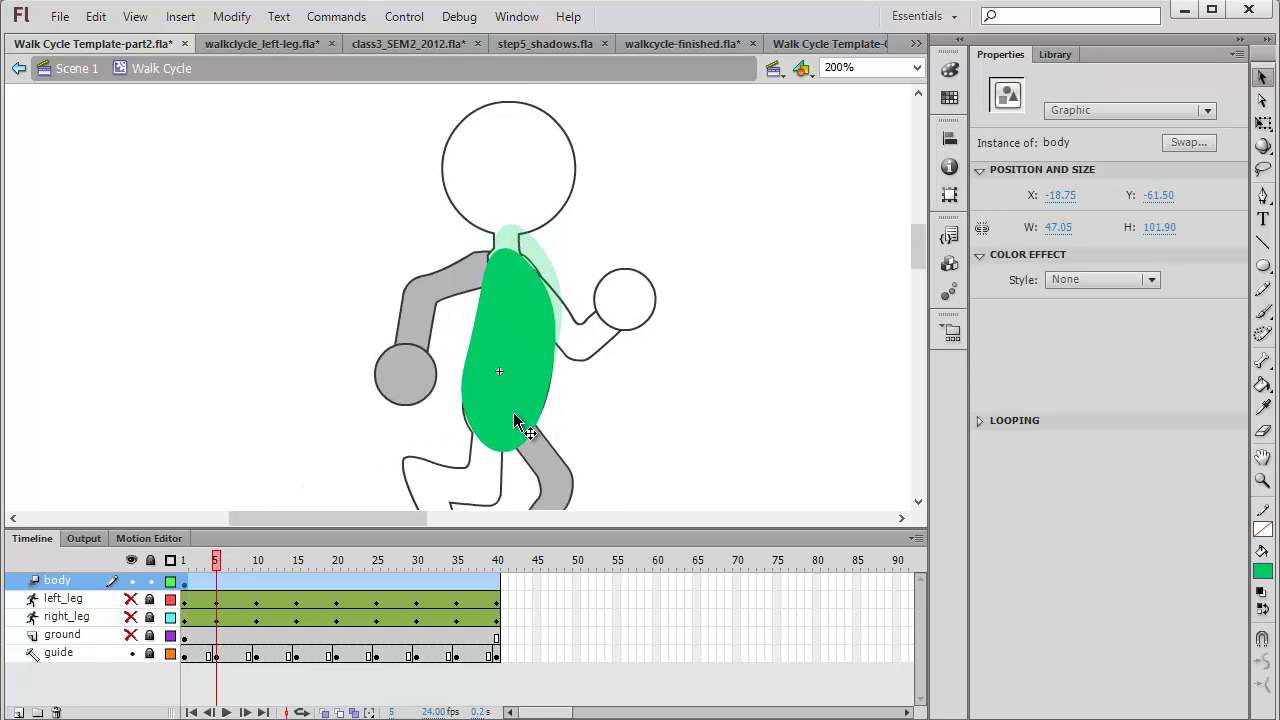
left_click_drag(519, 423, 519, 358)
left_click(257, 561)
left_click(297, 561)
left_click(305, 561)
Reposition the body at frames 20, 25, 30 and 35, lowering it back down at frame 40.
left_click(337, 561)
left_click(377, 561)
left_click(417, 561)
left_click(457, 579)
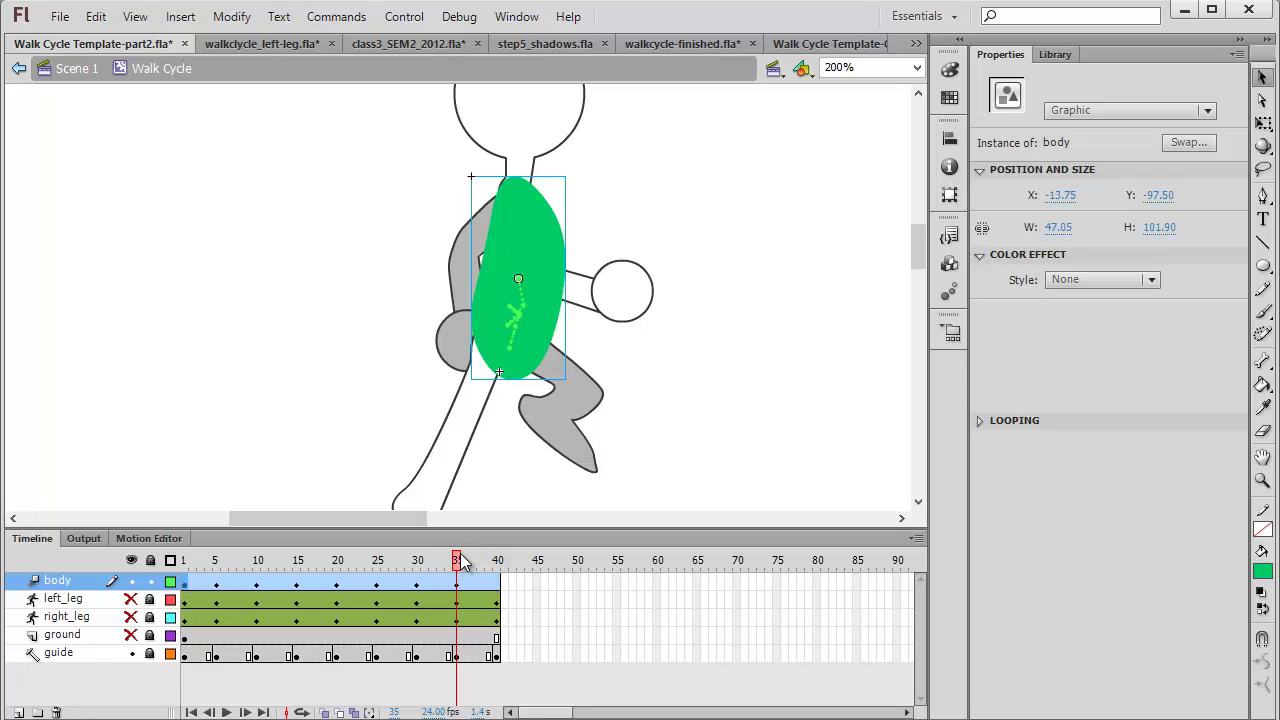
left_click(498, 560)
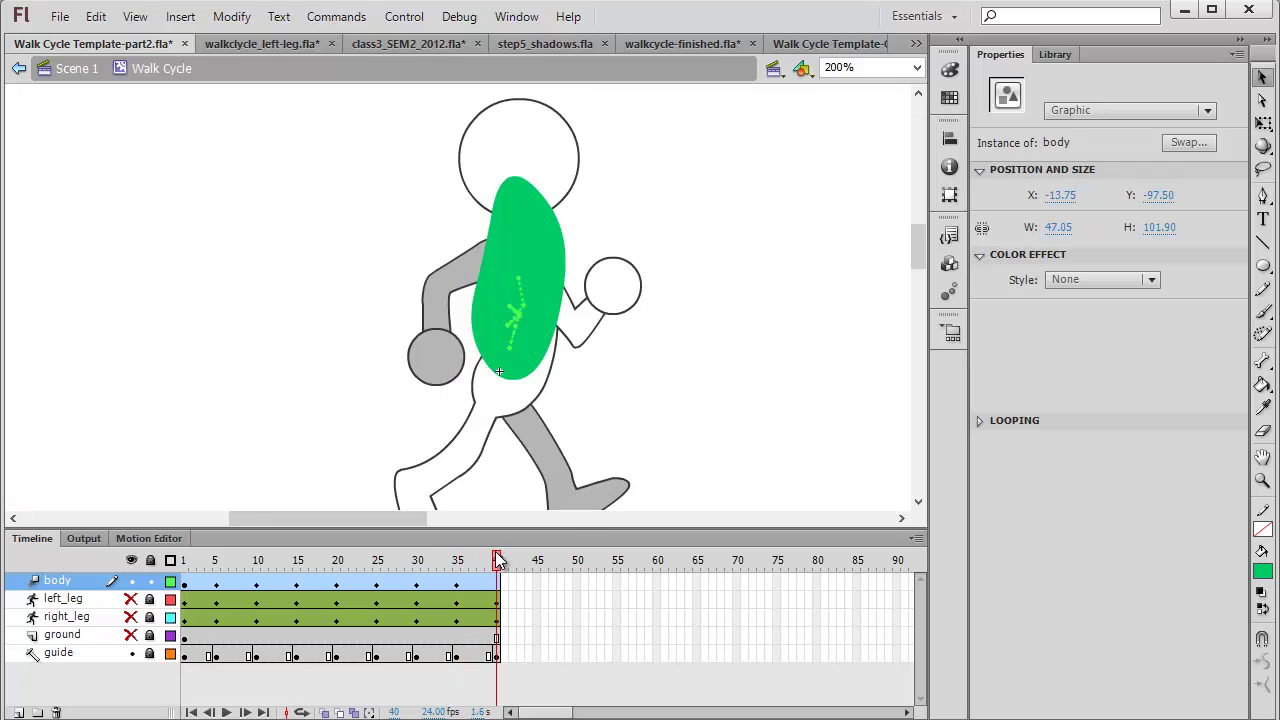
left_click_drag(527, 351, 519, 392)
Test-play the walk, then unhide the left_leg, right_leg and ground layers.
key("ctrl+Return")
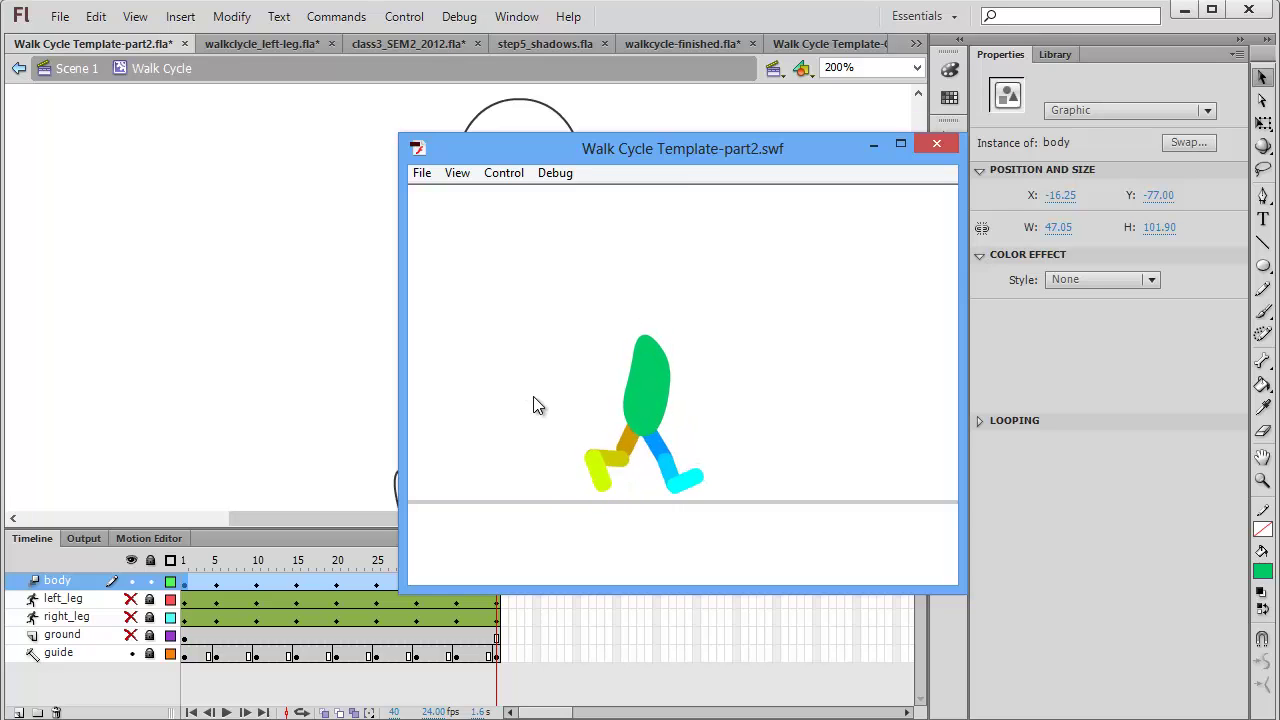
left_click(935, 147)
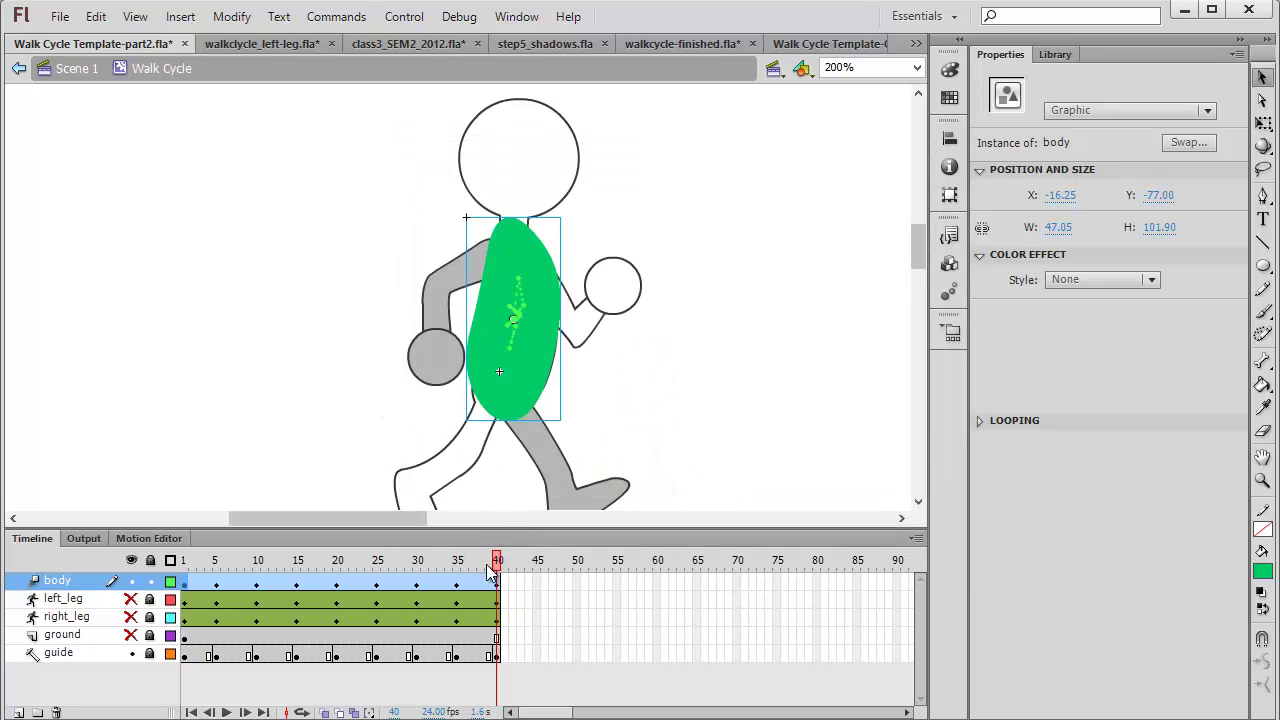
left_click(131, 598)
left_click(131, 616)
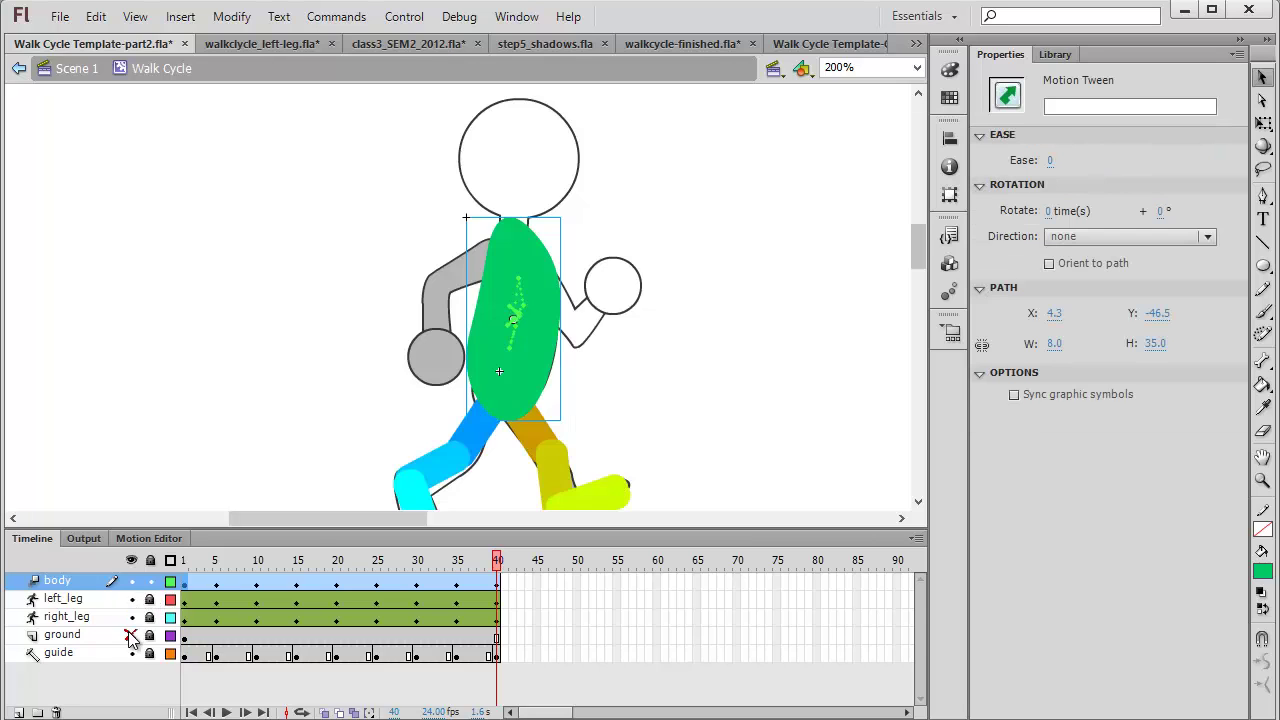
left_click_drag(918, 247, 918, 255)
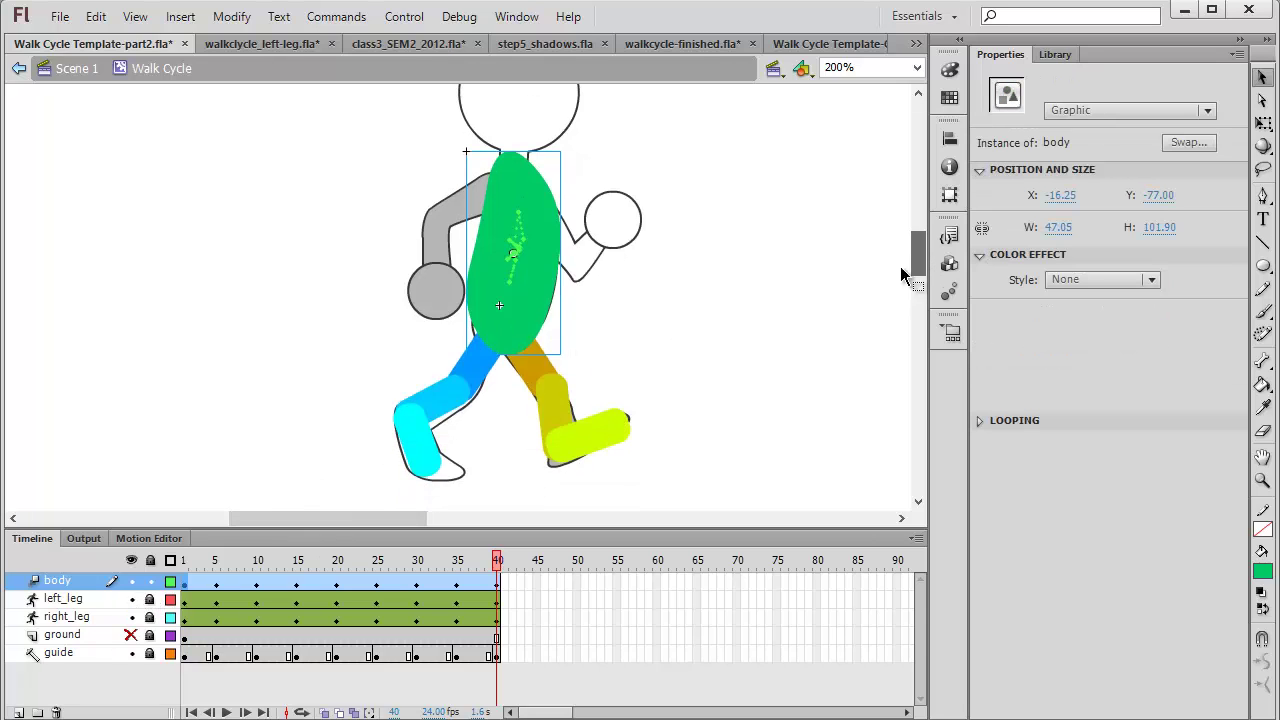
left_click(641, 409)
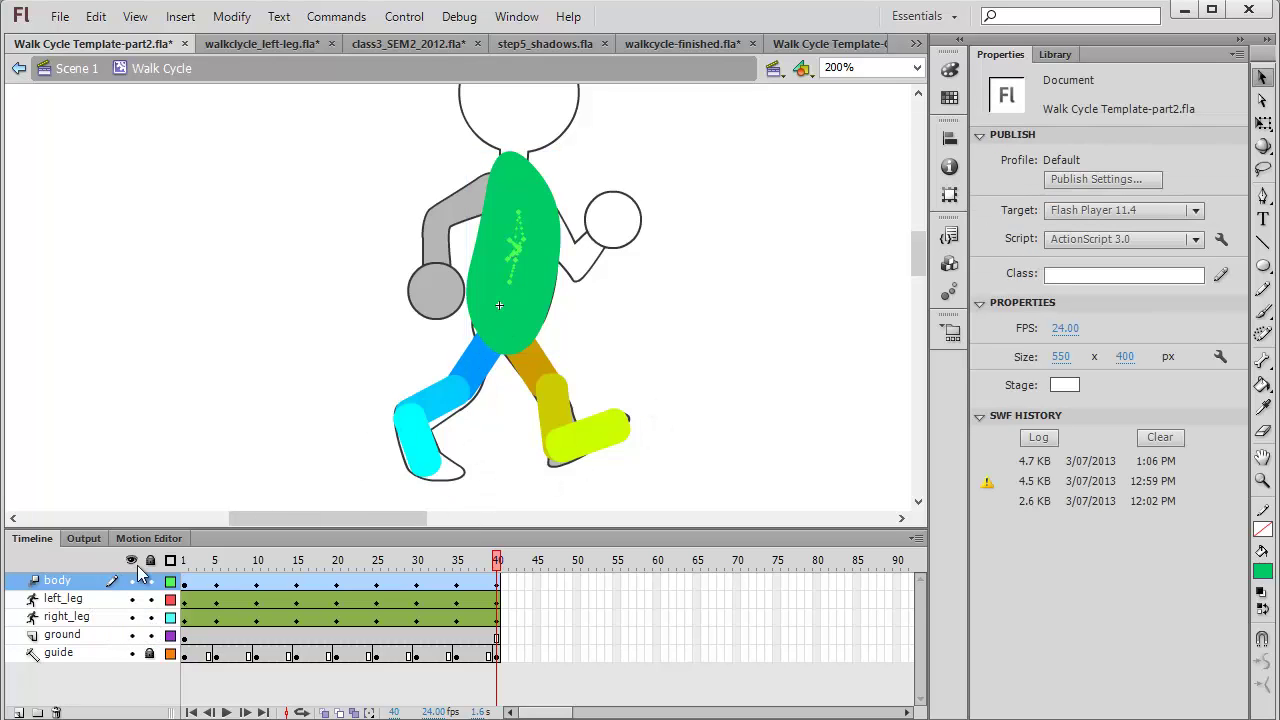
left_click(131, 636)
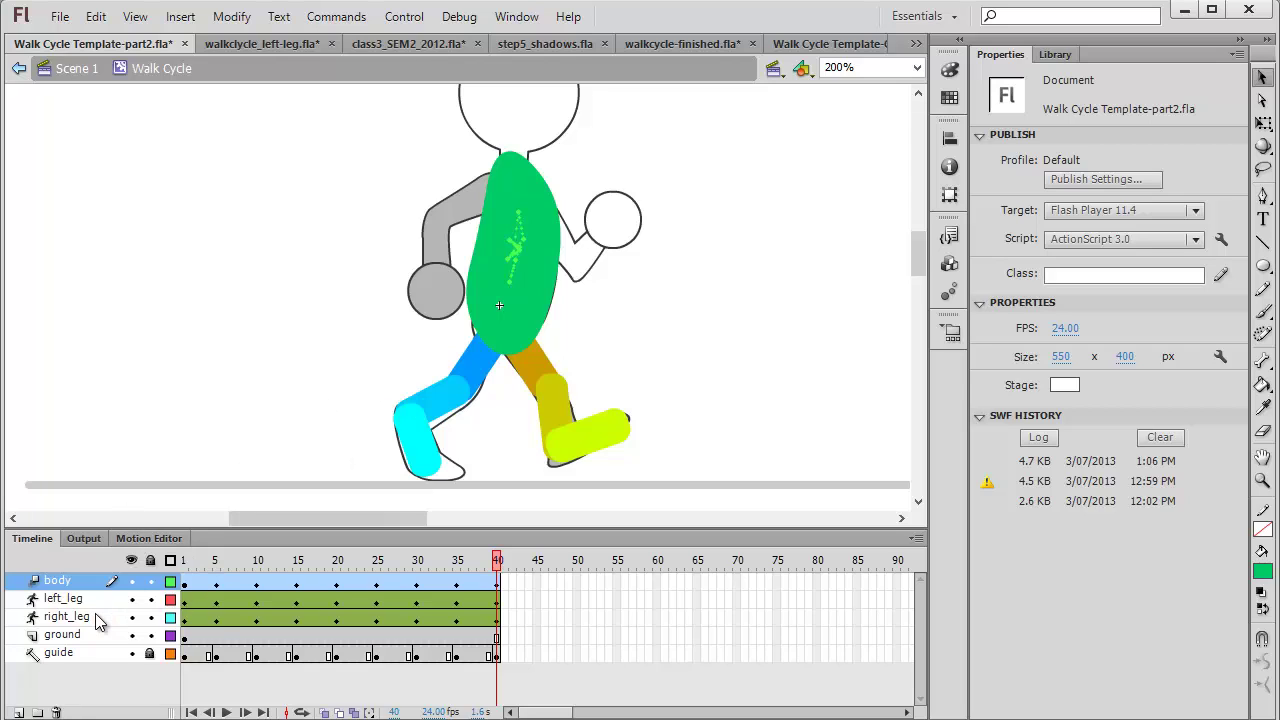
Move right_leg to the top of the layer stack and test-play the finished walk cycle.
left_click_drag(90, 615, 96, 577)
left_click(677, 394)
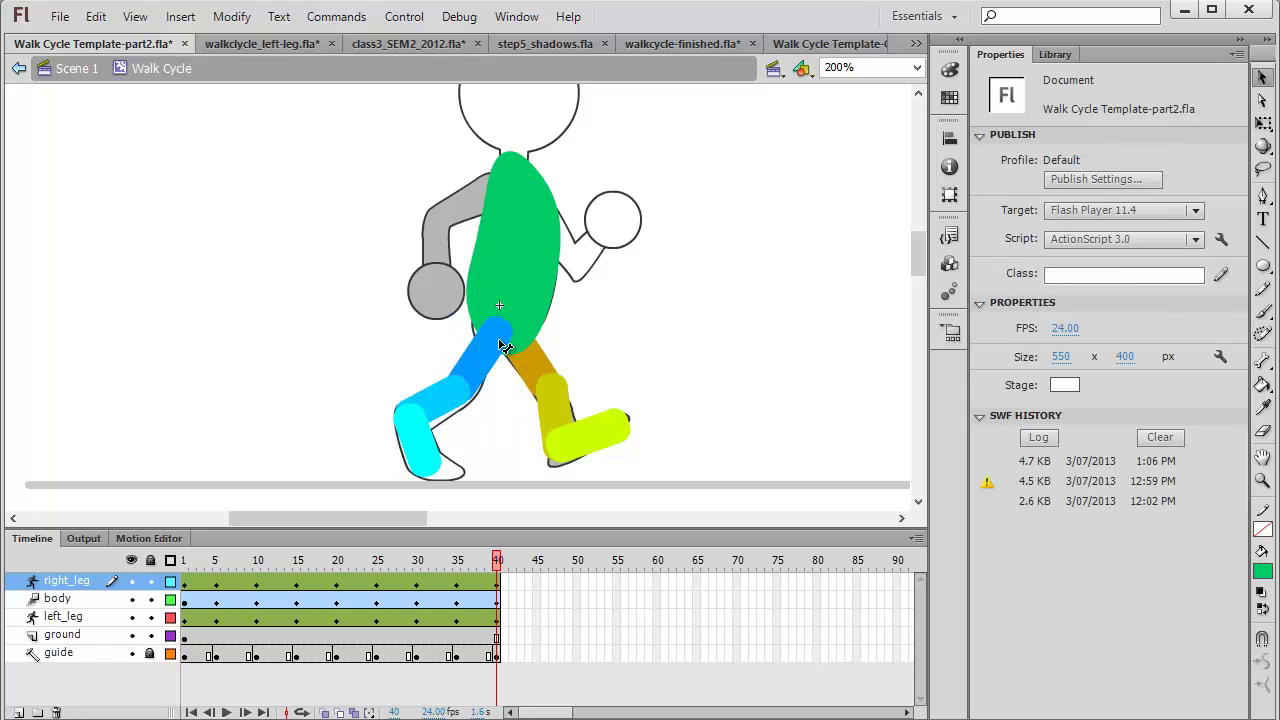
key("ctrl+Return")
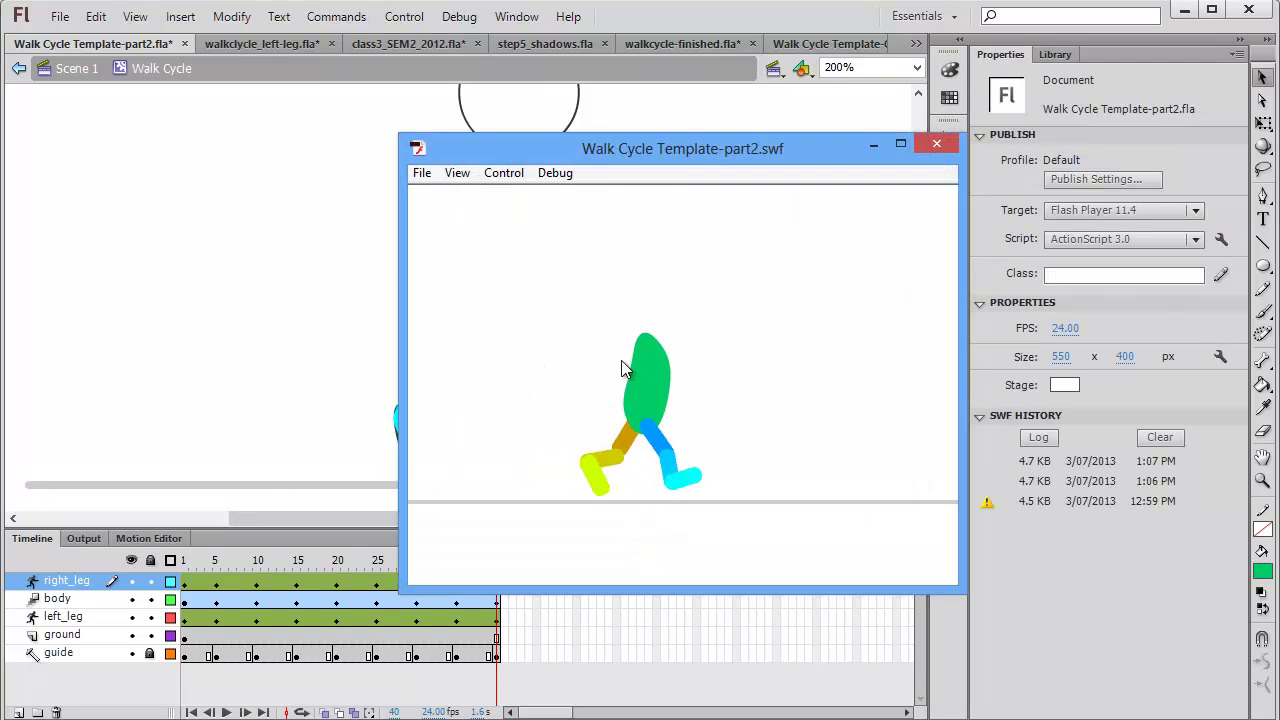
left_click(936, 144)
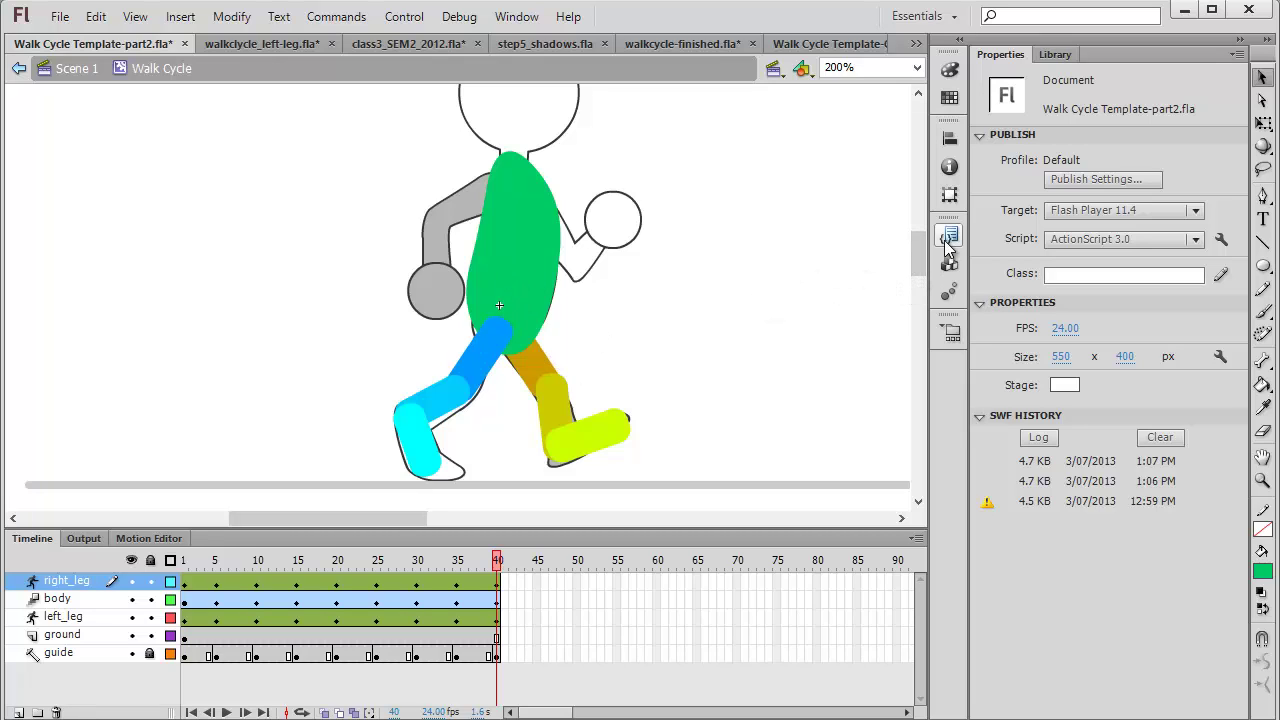
Rewind the walk cycle toward frame 1 and bring up the class3_SEM2_2012.fla document.
scroll(920, 262, "up", 2)
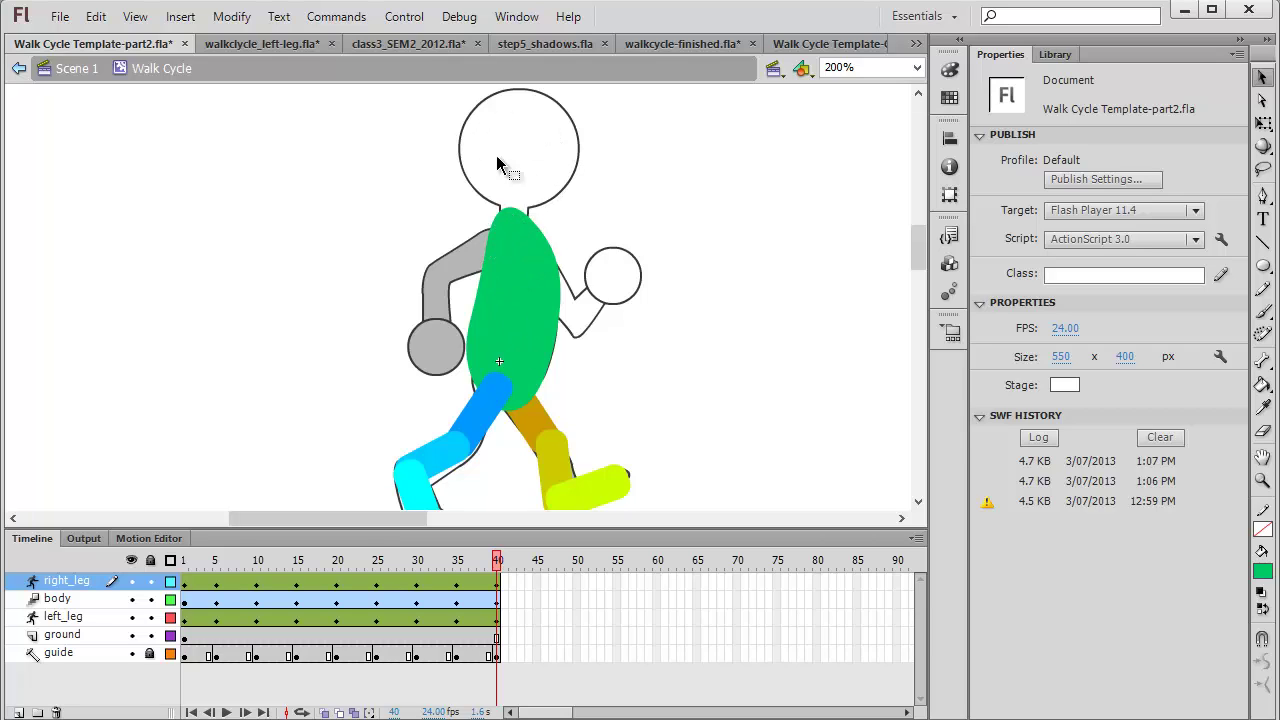
left_click_drag(228, 560, 185, 566)
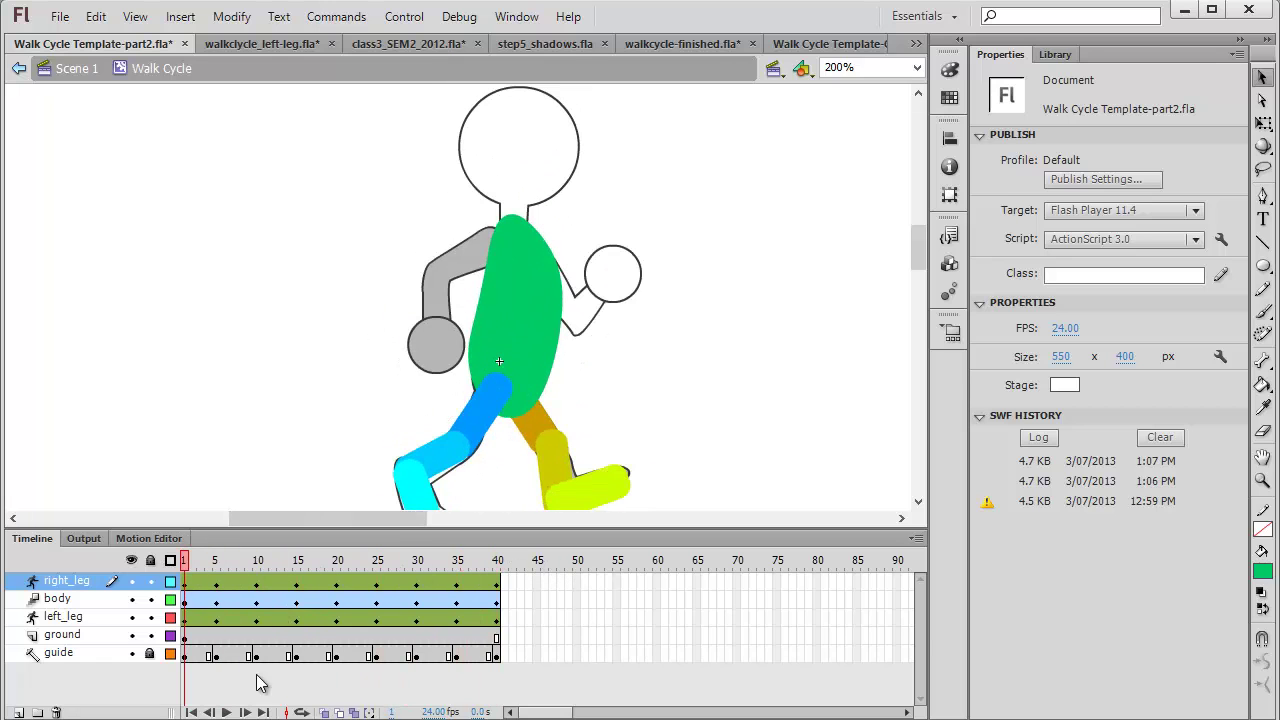
left_click(18, 712)
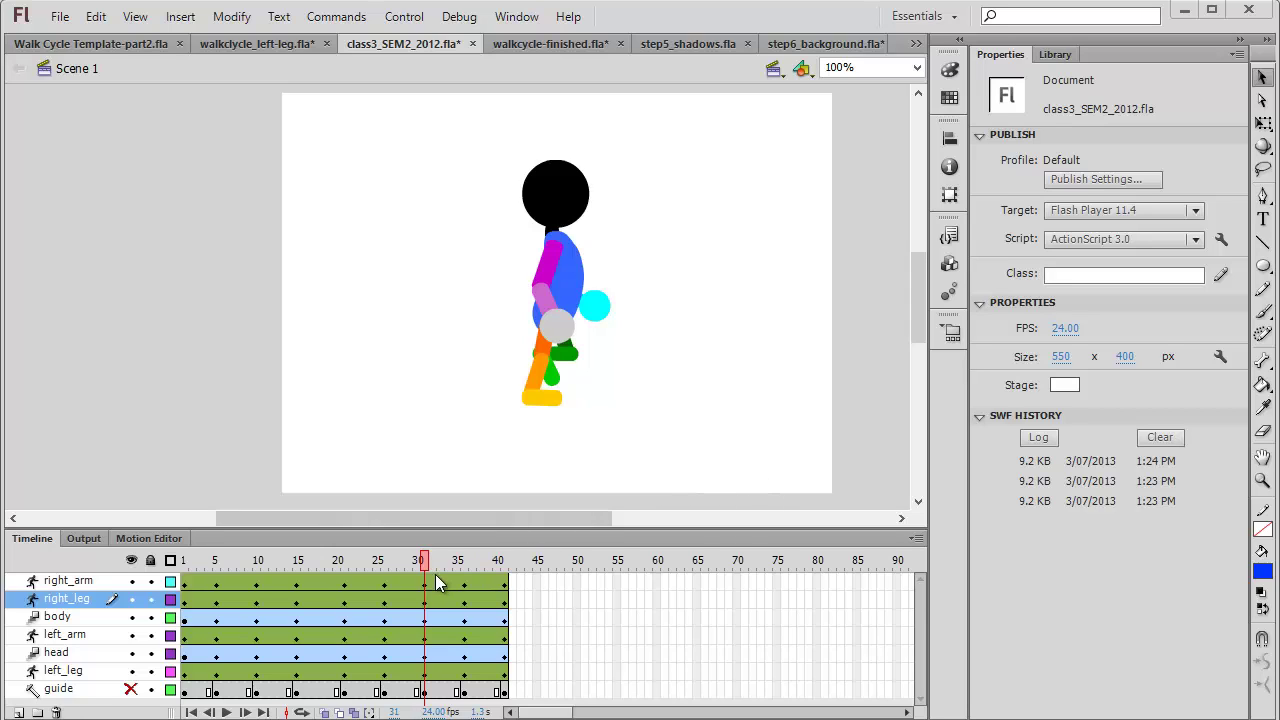
left_click_drag(427, 565, 155, 567)
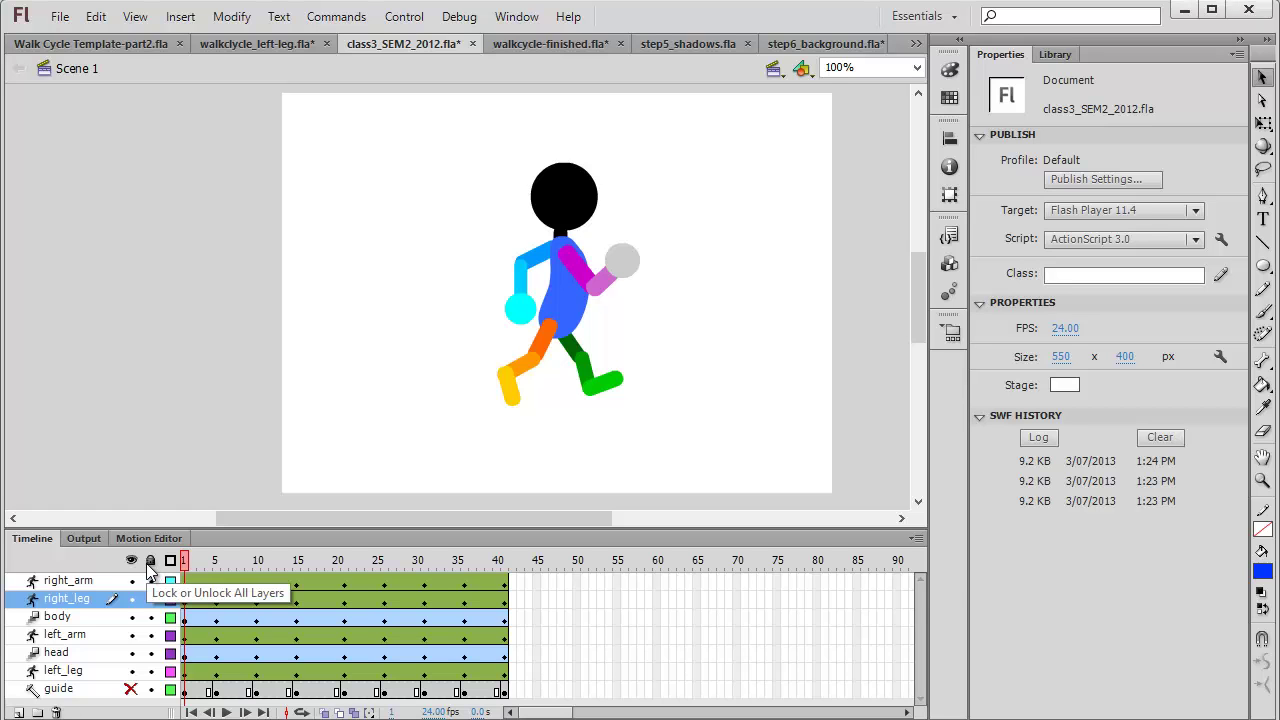
key("ctrl+Return")
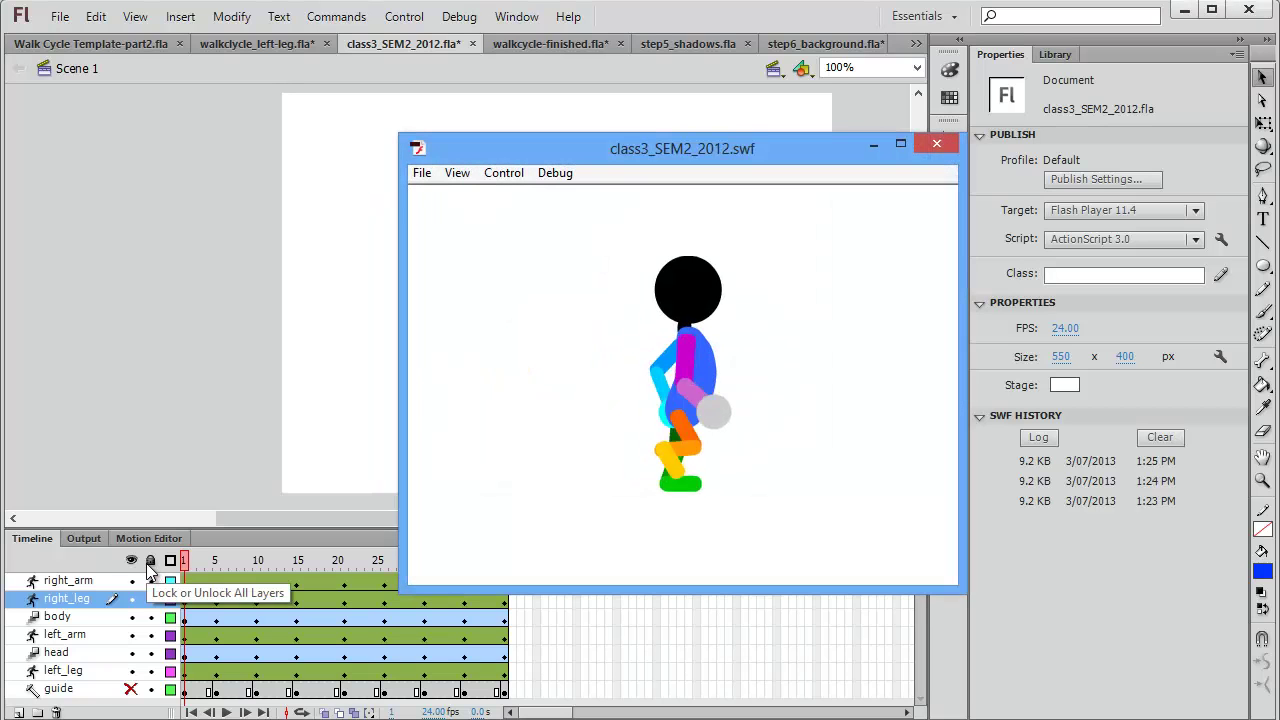
left_click(937, 148)
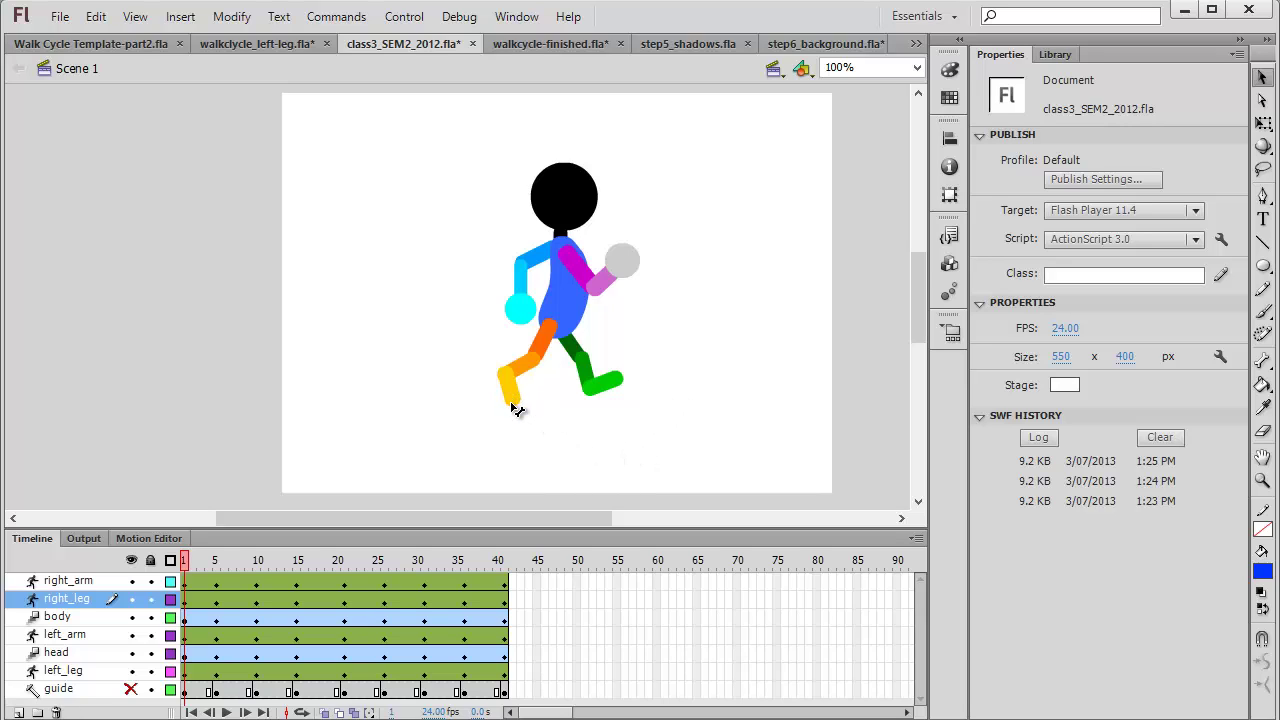
At mid-stride frame 27, zoom to 200% and right-click the yellow r-foot instance.
left_click_drag(190, 568, 396, 572)
key("ctrl+=")
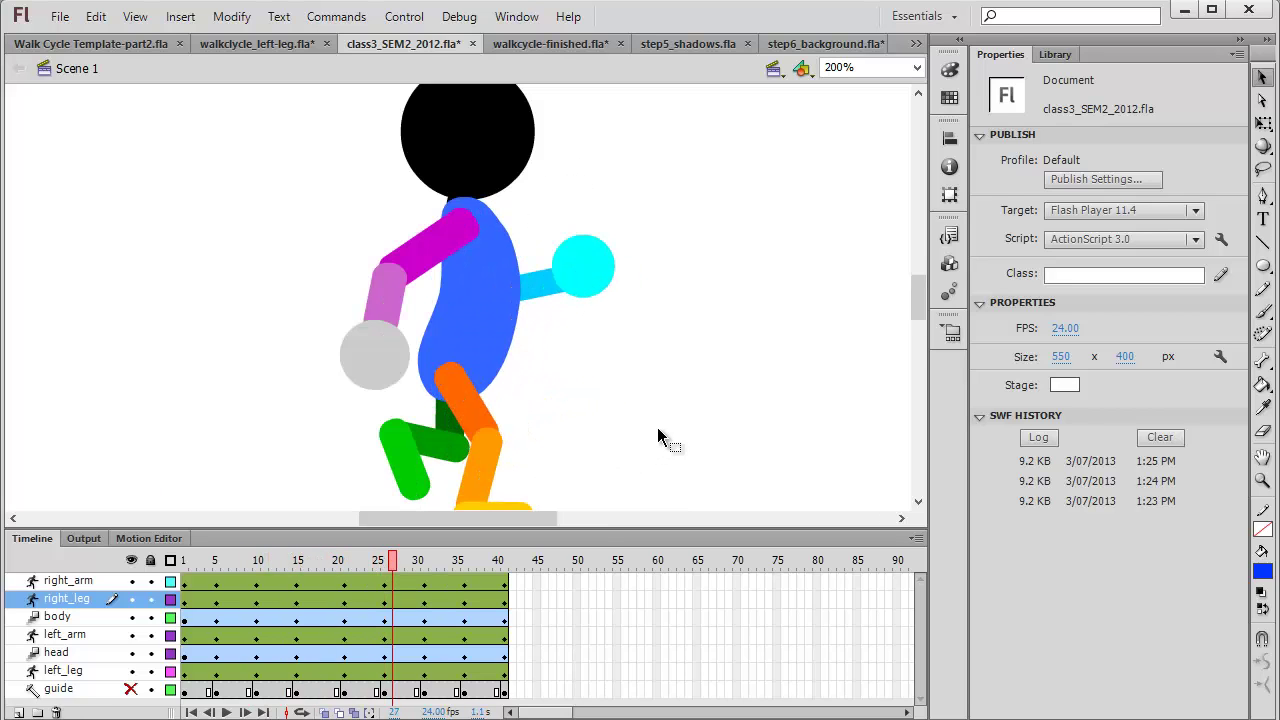
key("h")
left_click_drag(660, 382, 690, 264)
left_click(1263, 78)
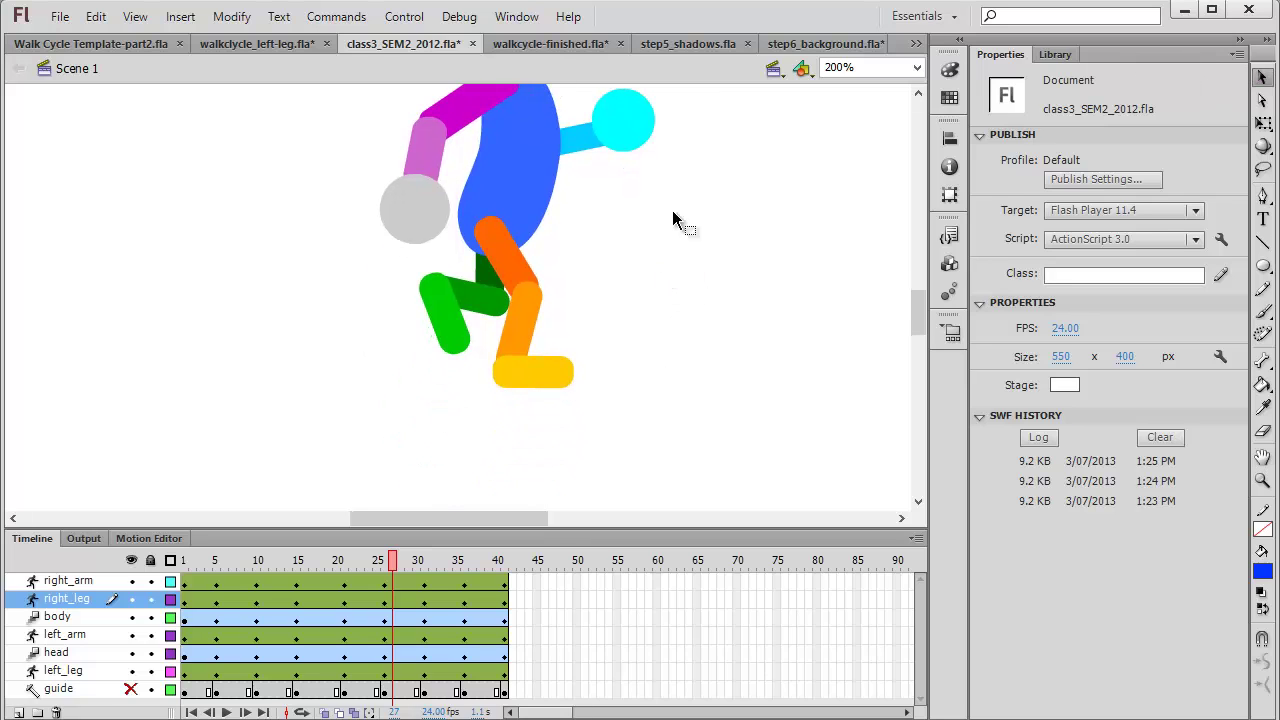
left_click(528, 372)
left_click(645, 453)
left_click(545, 388)
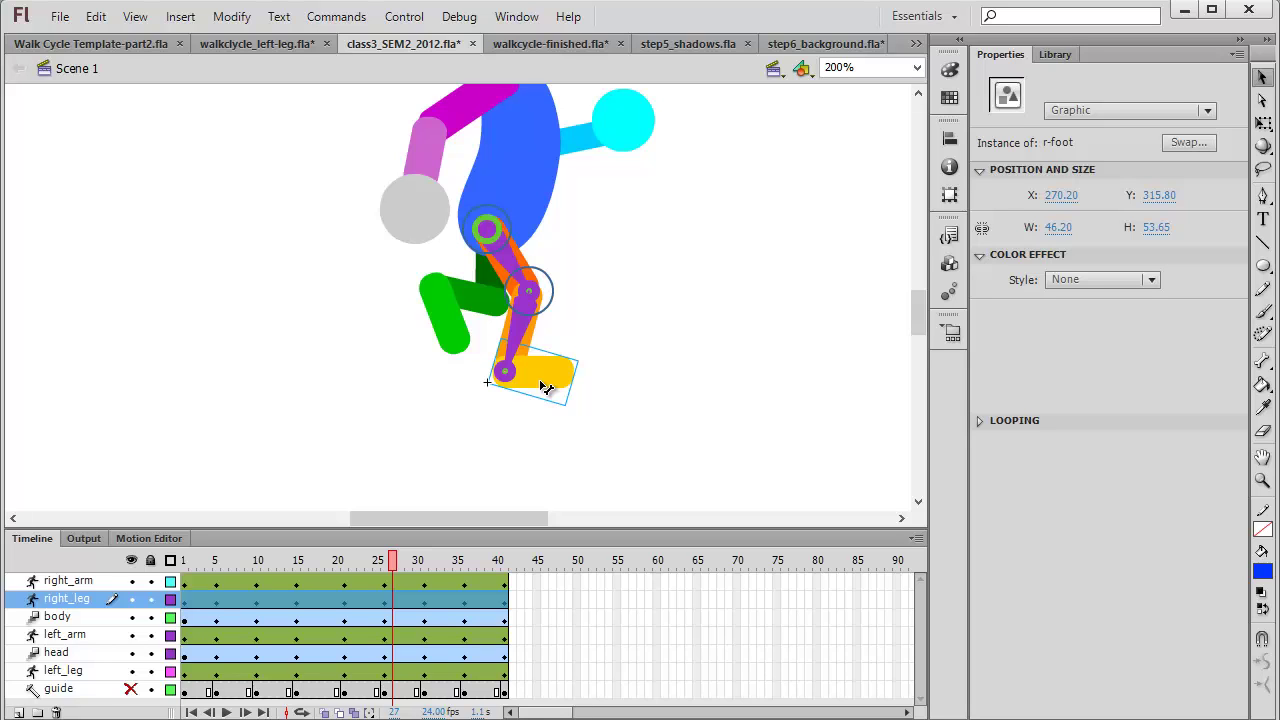
right_click(545, 388)
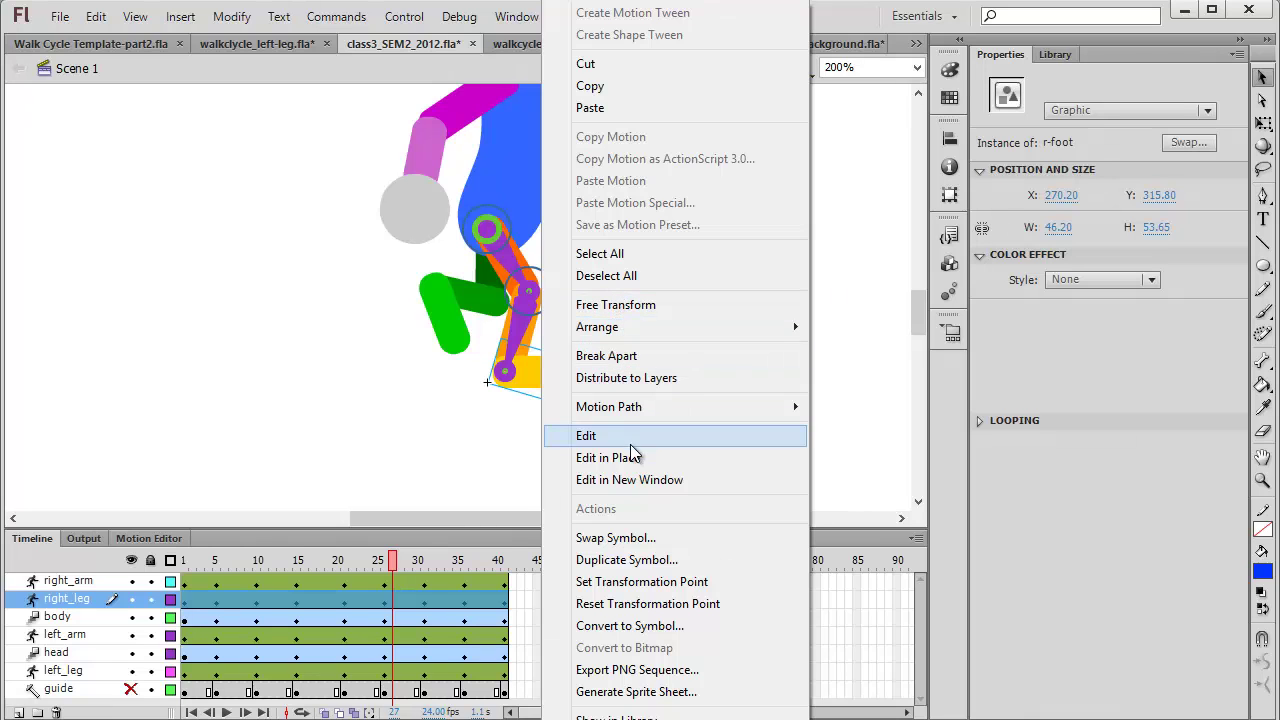
Edit r-foot in place, fill the foot blue and raise a bump on its top edge.
left_click(608, 458)
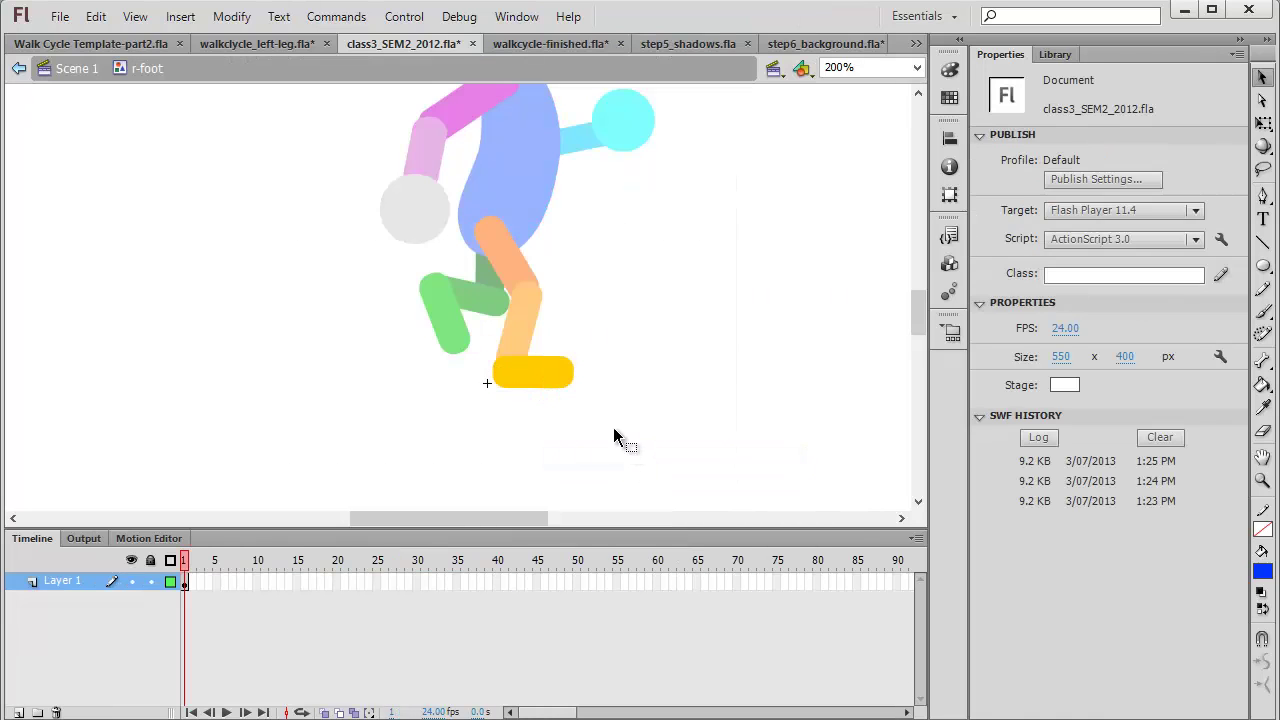
left_click(540, 383)
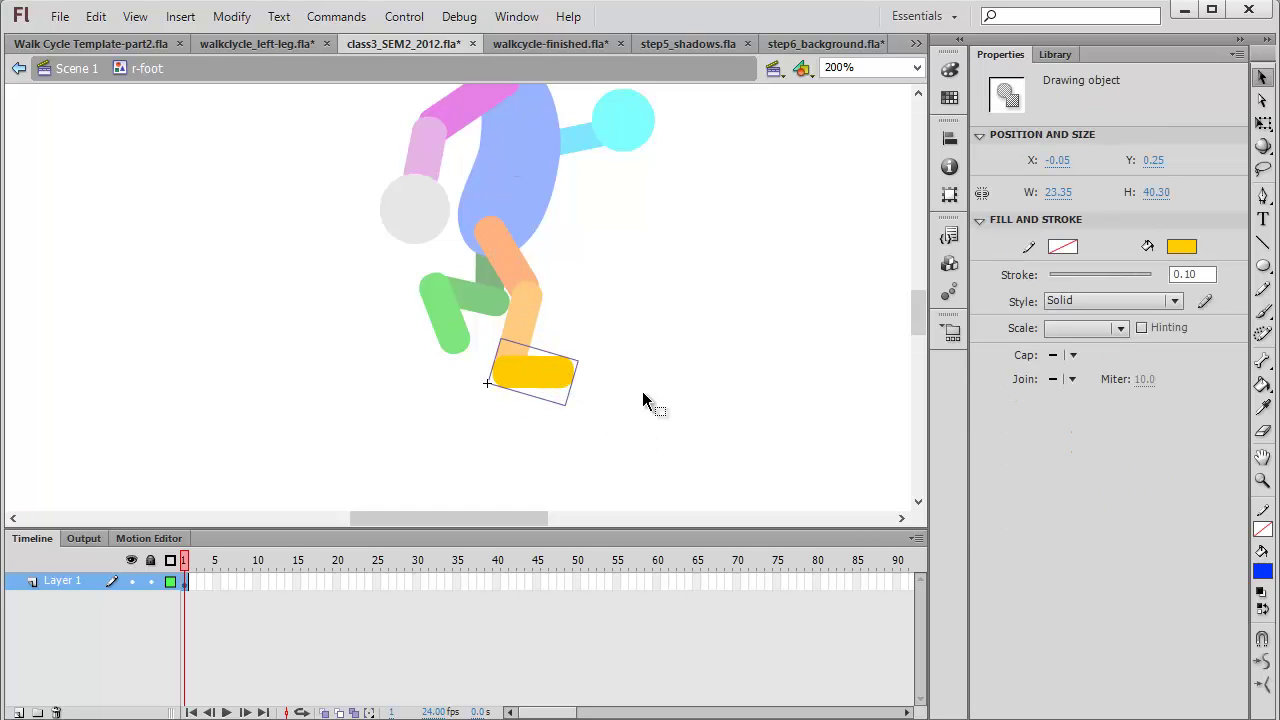
left_click(1183, 247)
left_click(1141, 352)
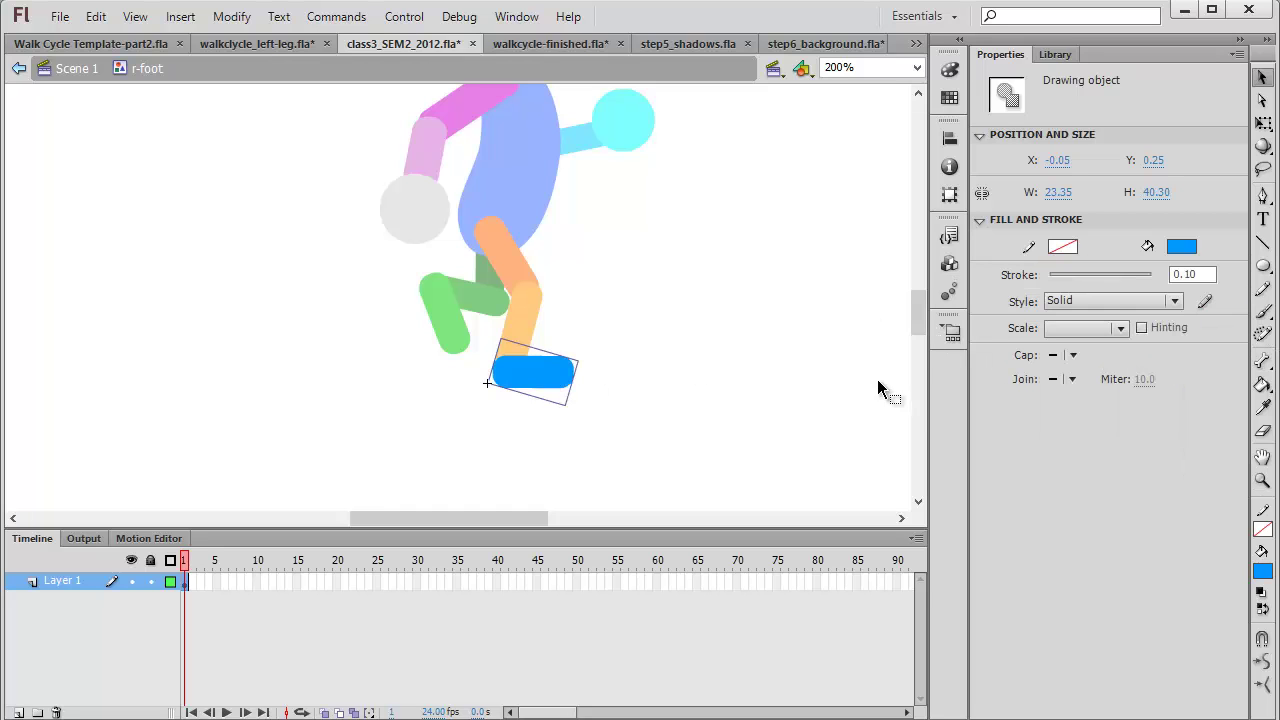
left_click(730, 394)
left_click(537, 371)
left_click(594, 371)
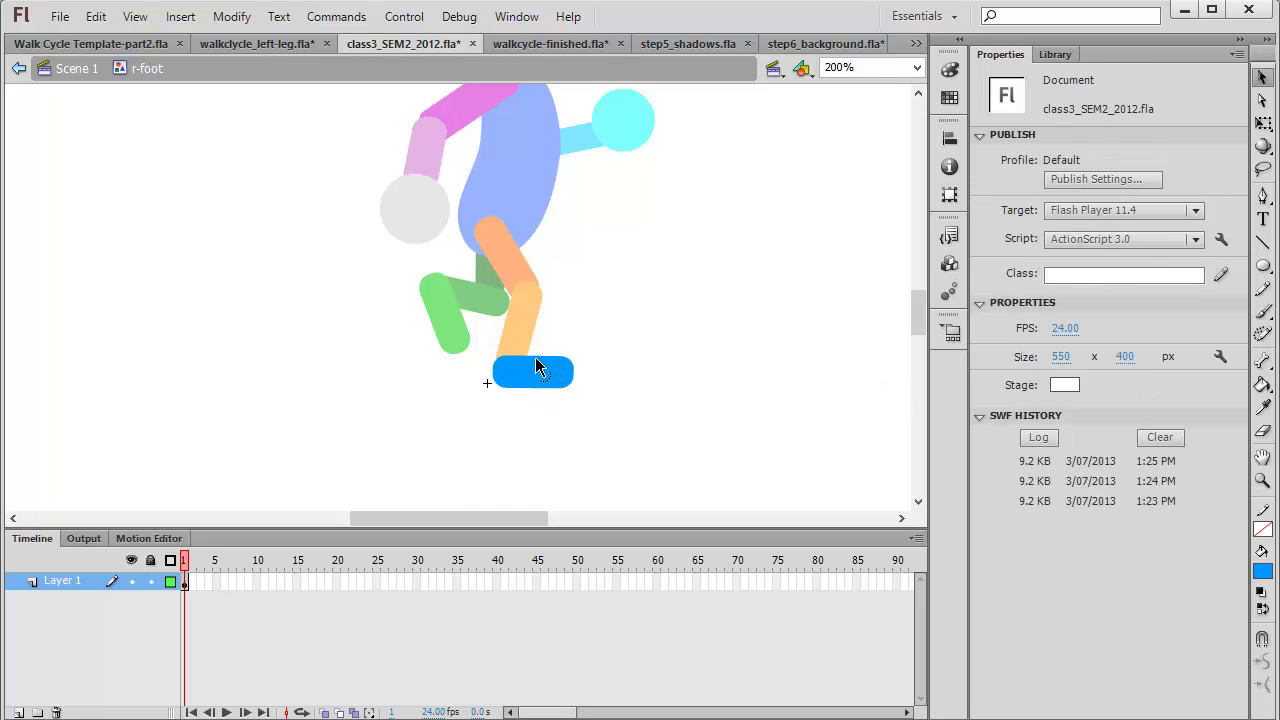
left_click_drag(537, 353, 537, 351)
Test-play the walk with the blue foot, then switch to walkcycle-finished.fla.
key("ctrl+Return")
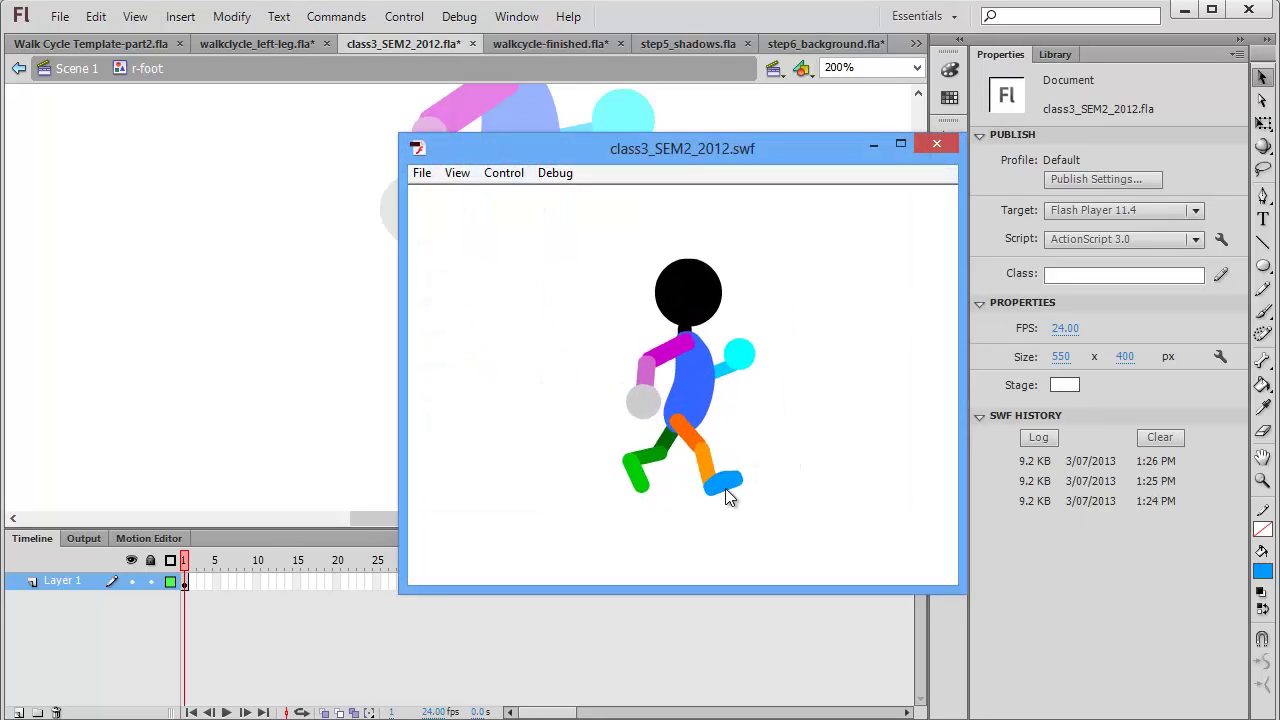
left_click(934, 142)
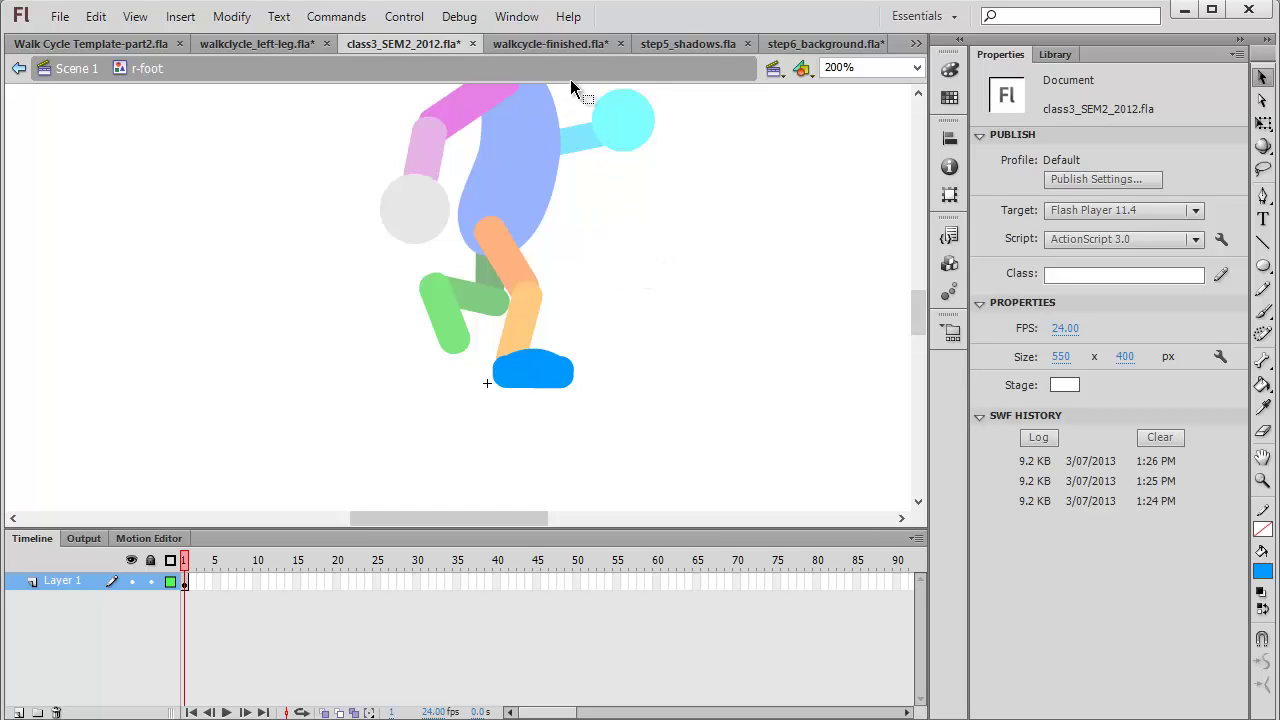
left_click(546, 44)
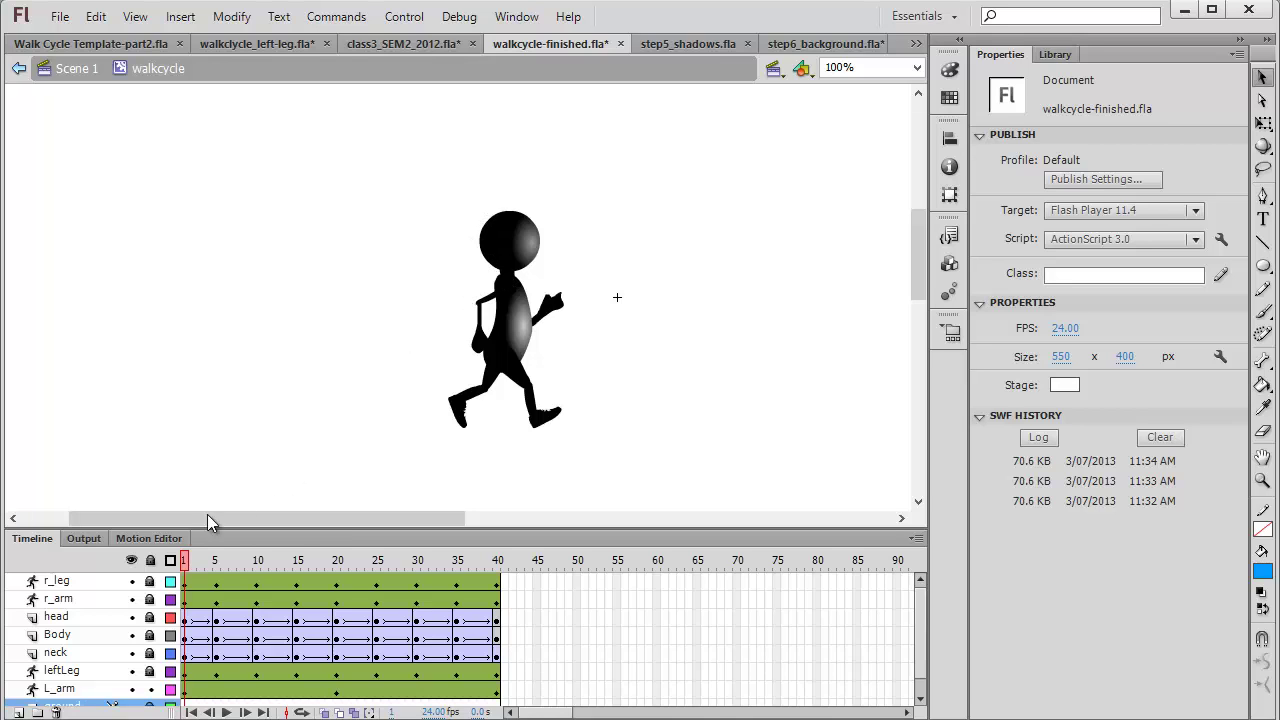
Scrub walkcycle-finished through ten frames and back, test-play step5_shadows.fla, then bring up step6_background.fla.
left_click_drag(188, 565, 498, 558)
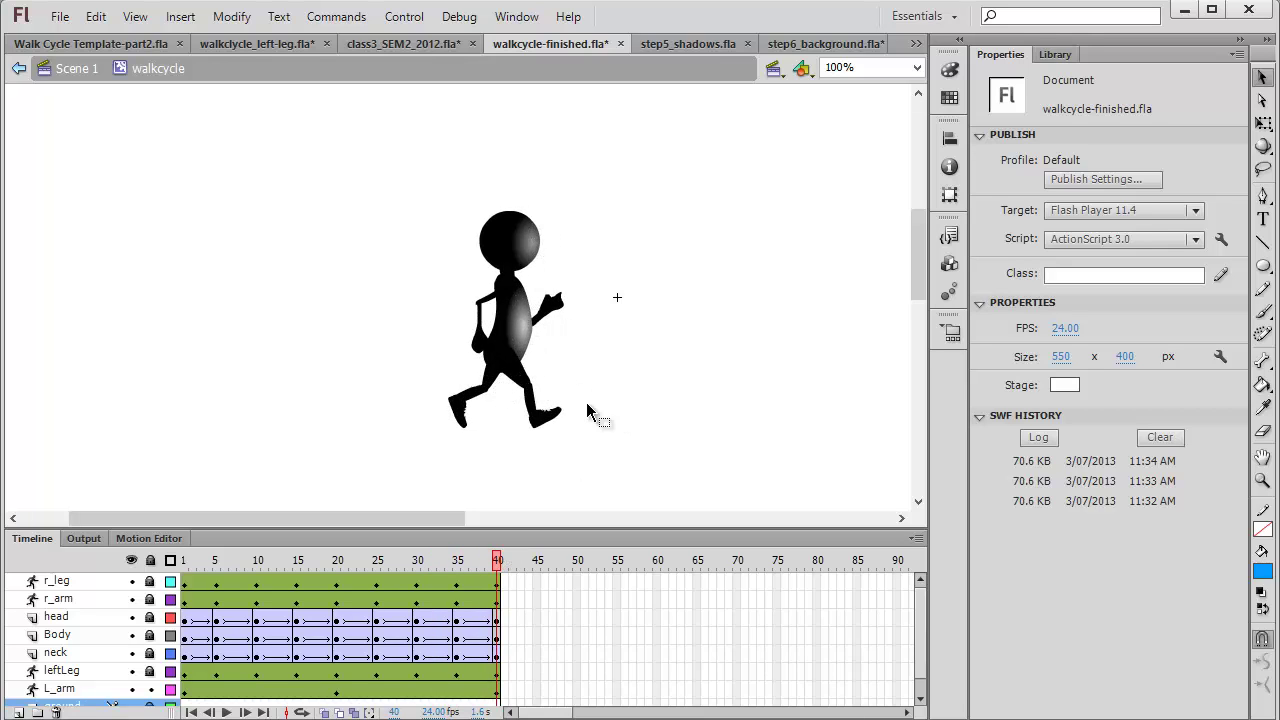
left_click_drag(498, 561, 130, 583)
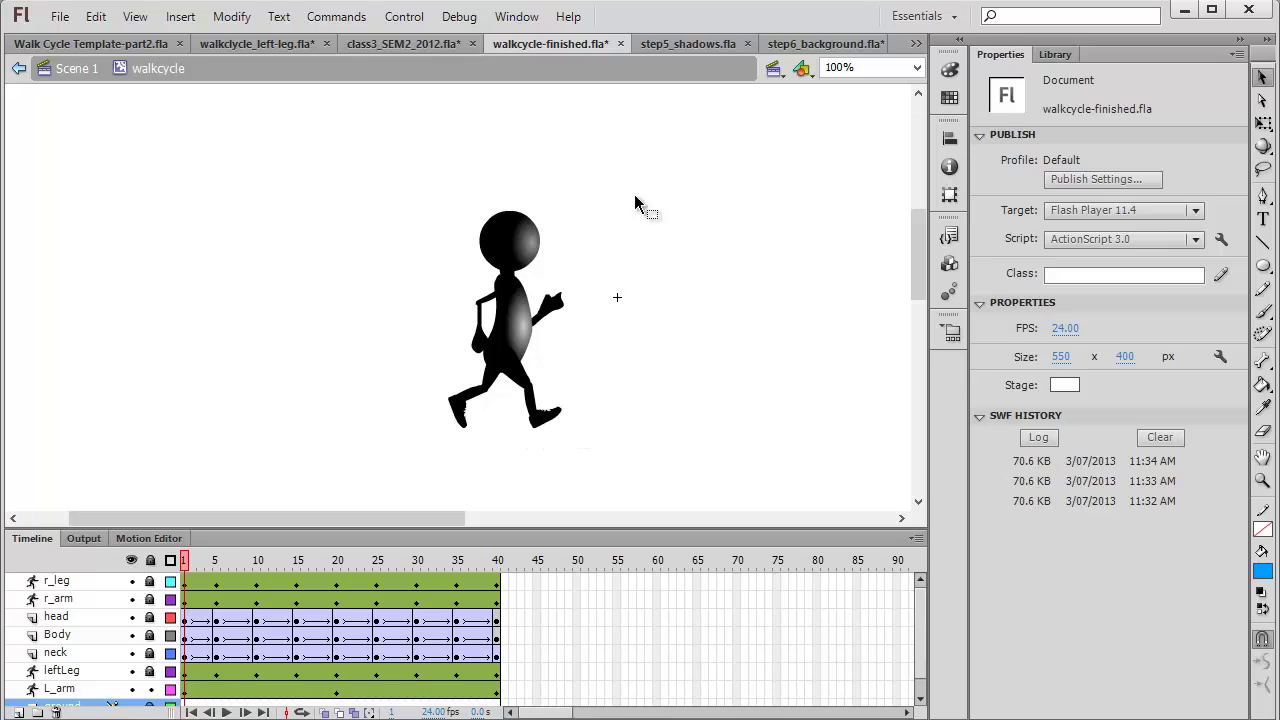
left_click(683, 46)
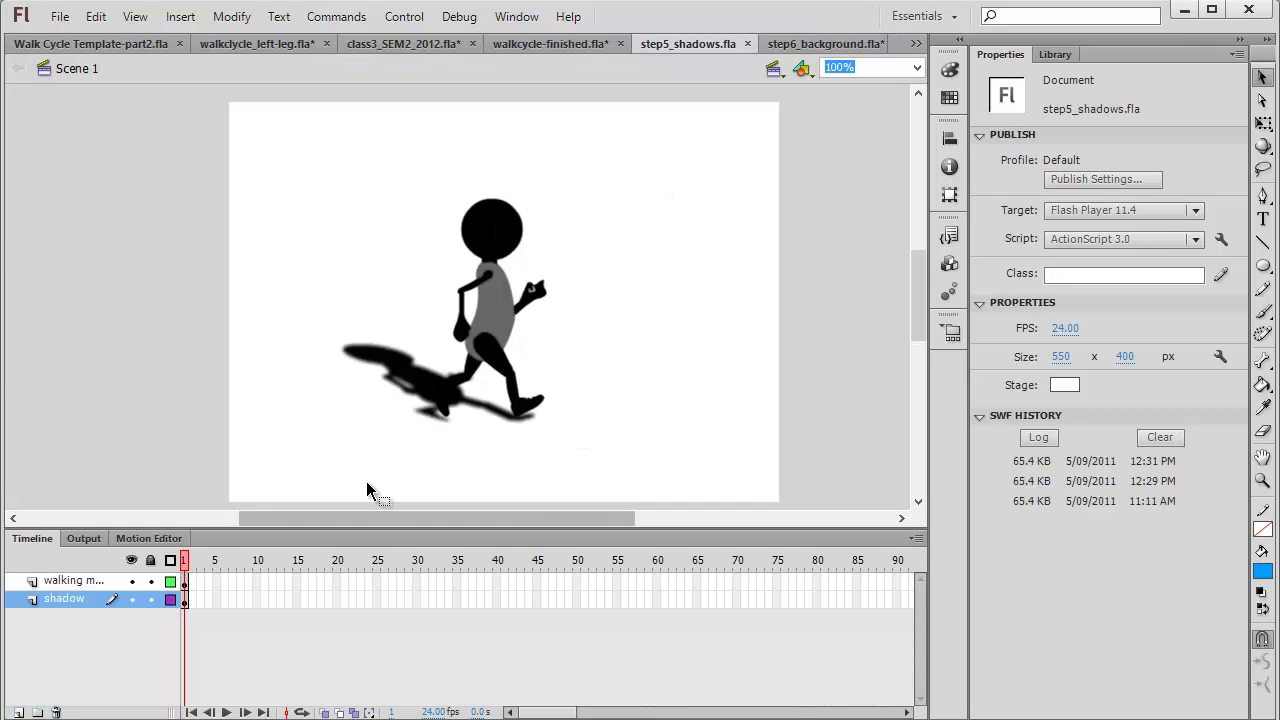
key("ctrl+Return")
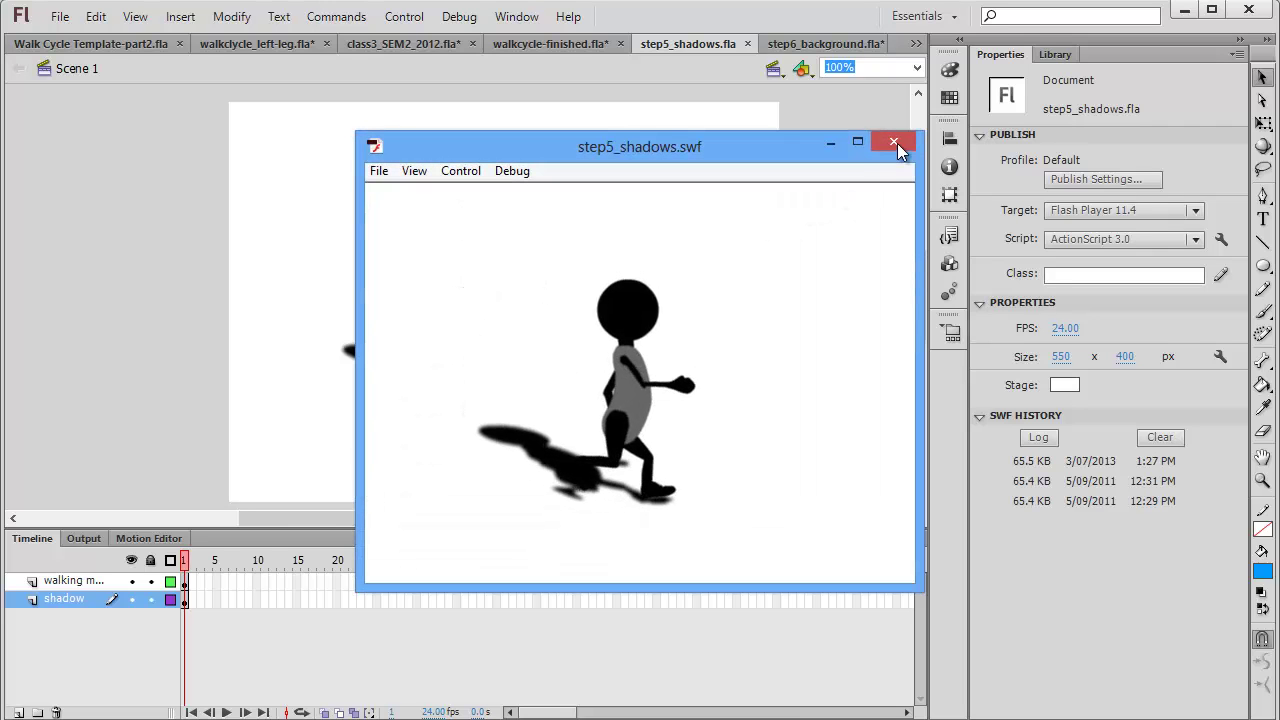
left_click(893, 141)
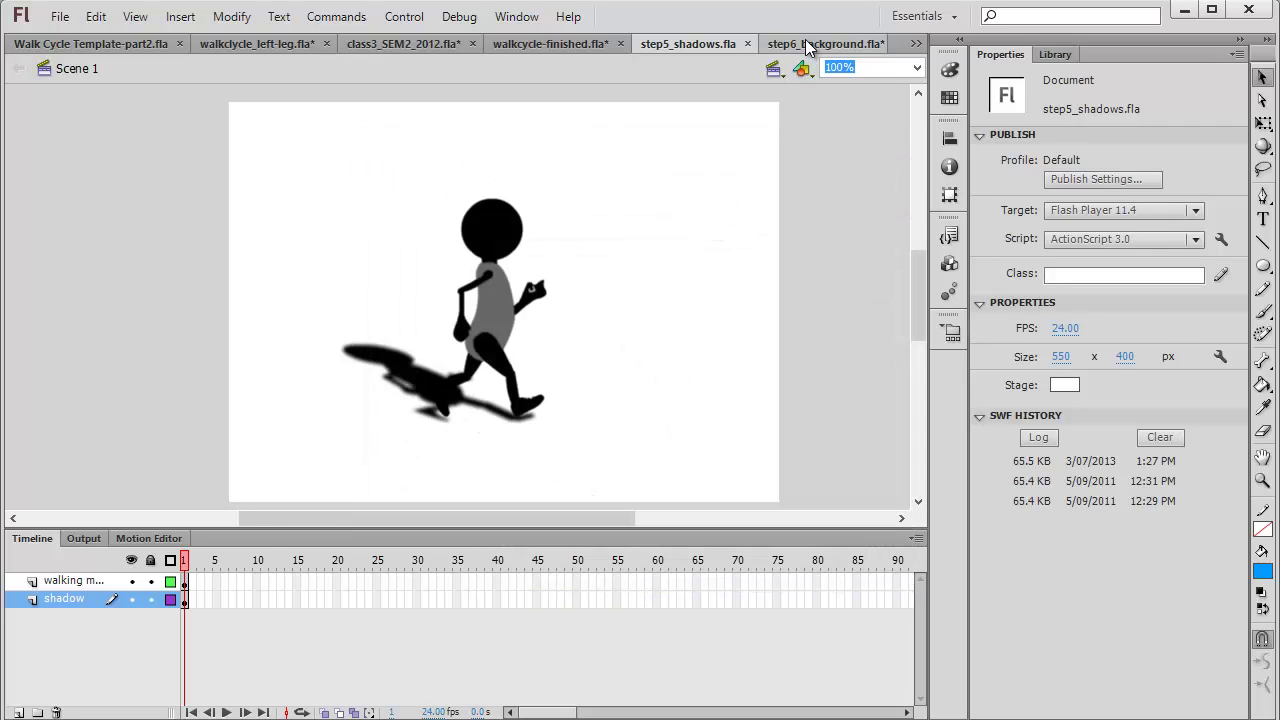
left_click(810, 44)
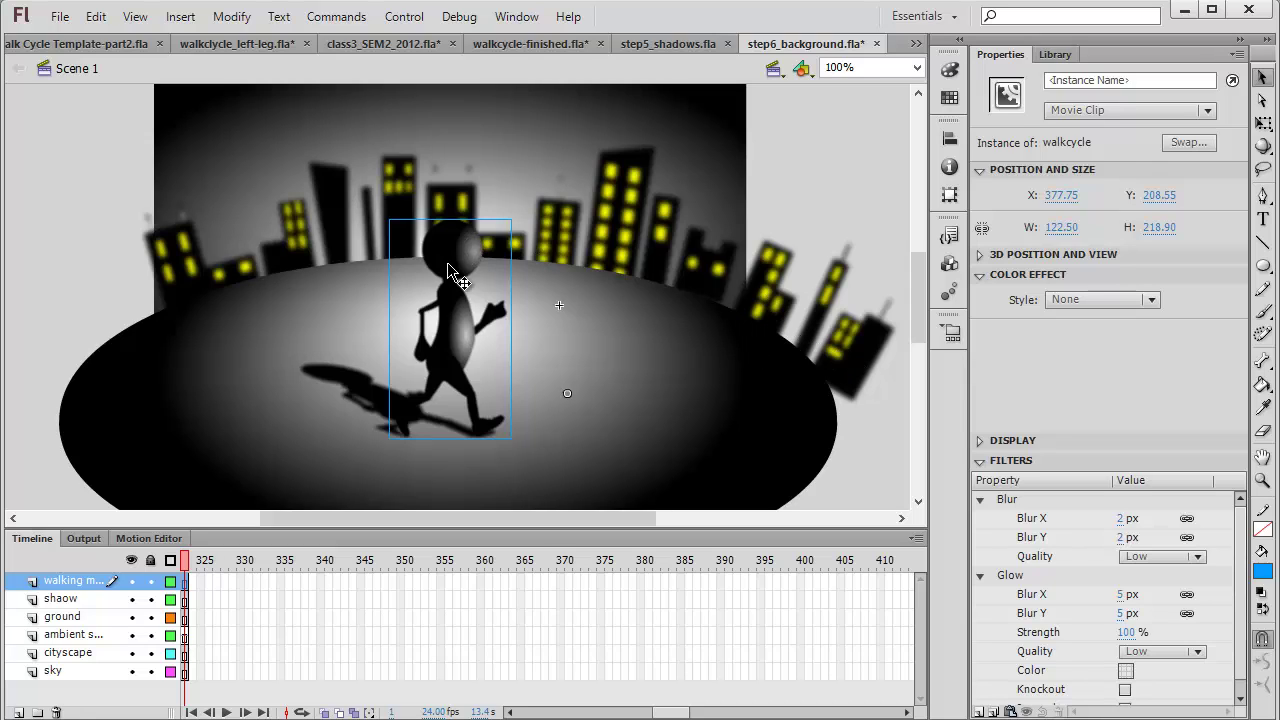
key("ctrl+Return")
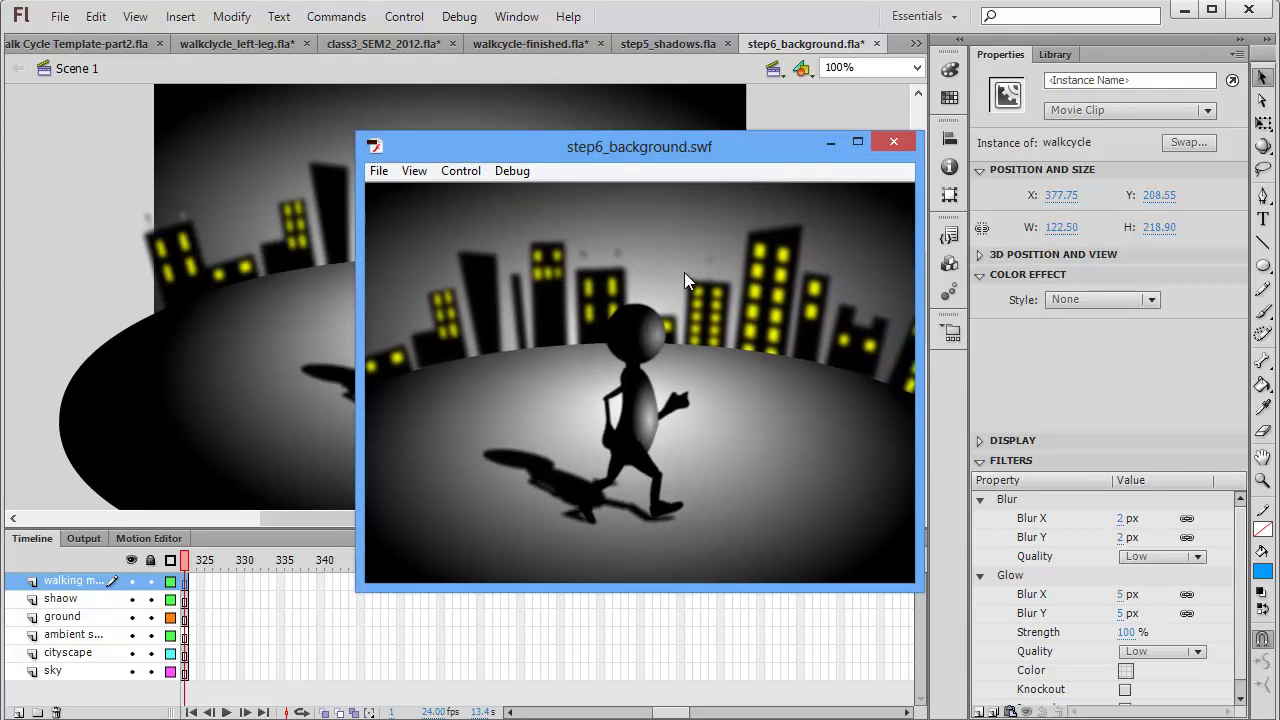
left_click(890, 145)
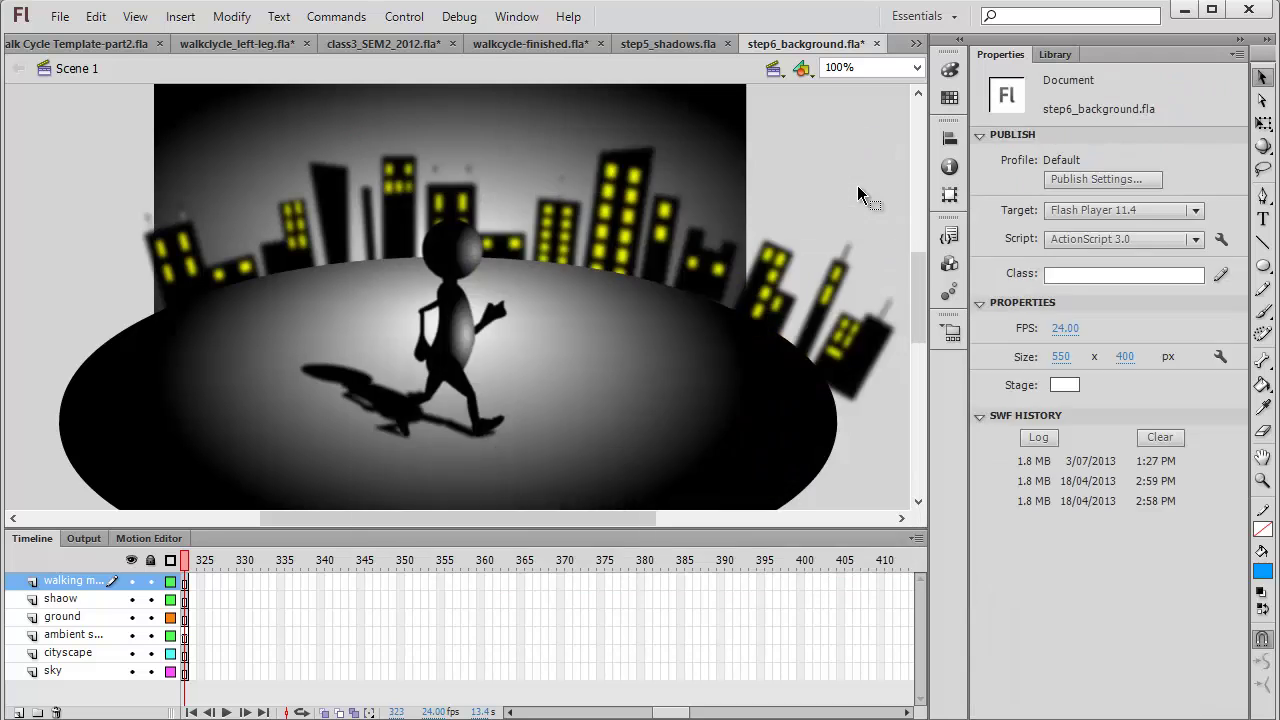